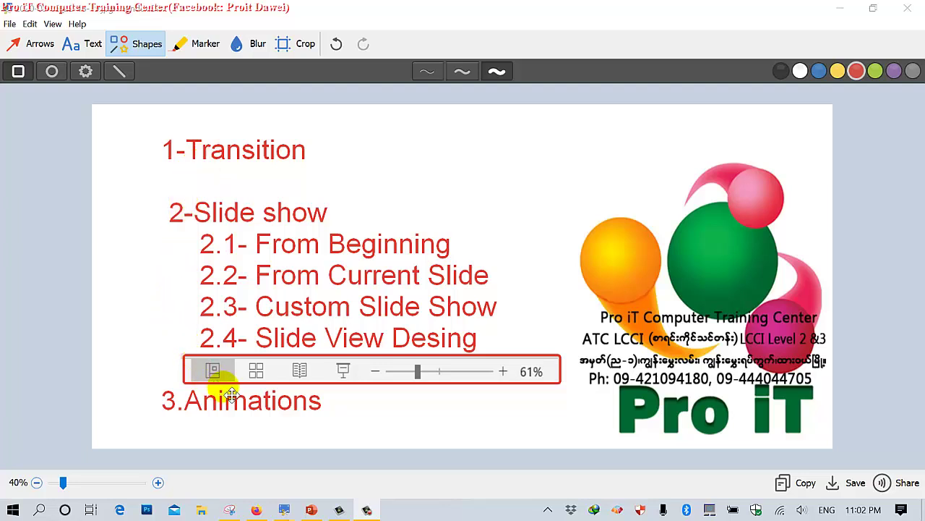
Step: Draw a red arrow at the 1-Transition heading, then bring PowerPoint's presentation to the front
left_click(24, 52)
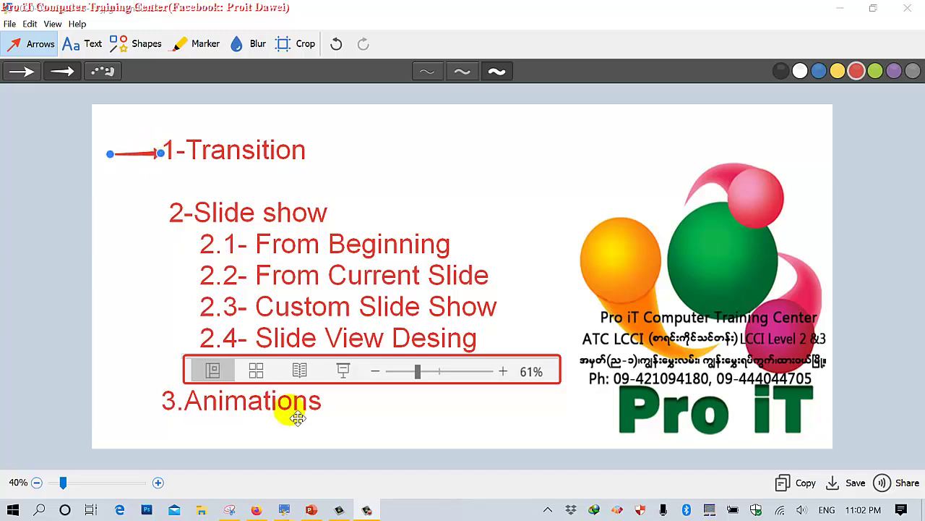
left_click(310, 511)
right_click(310, 511)
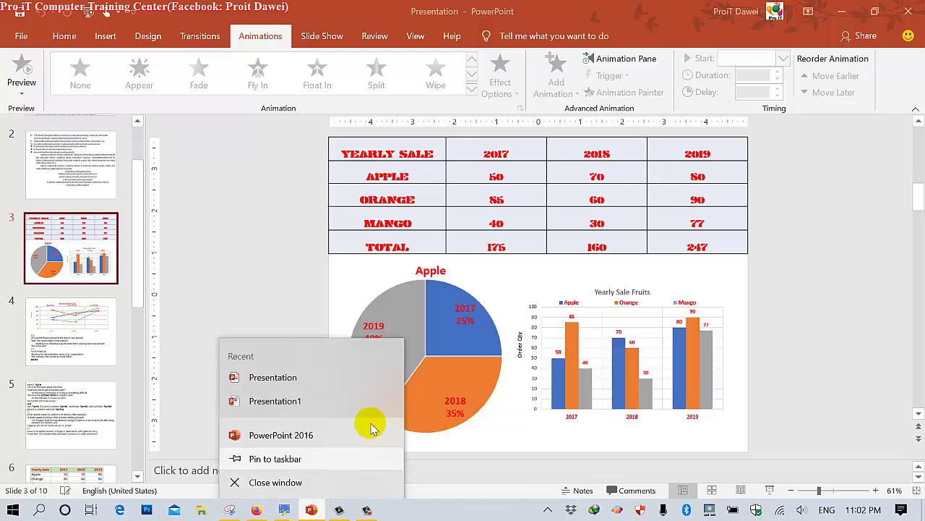
Step: Select slide 1 and expand the full Transitions gallery
left_click(303, 270)
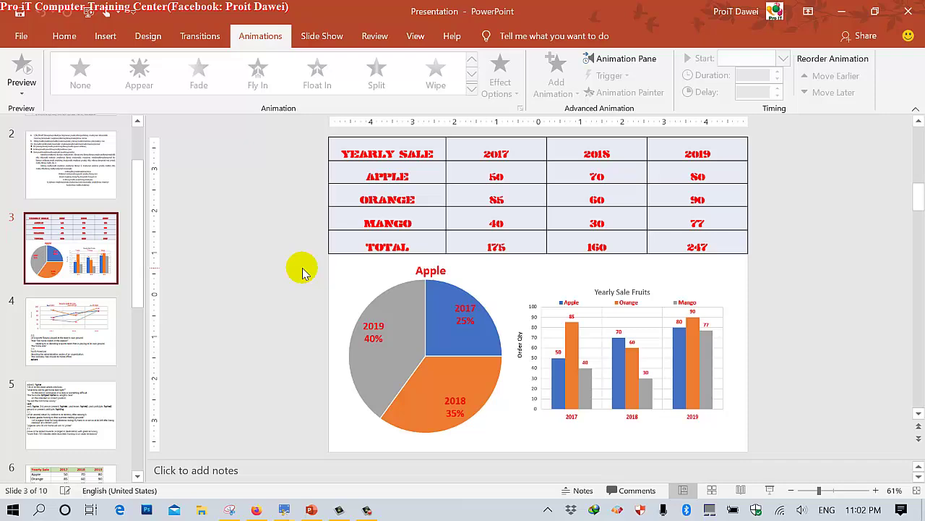
left_click(82, 181)
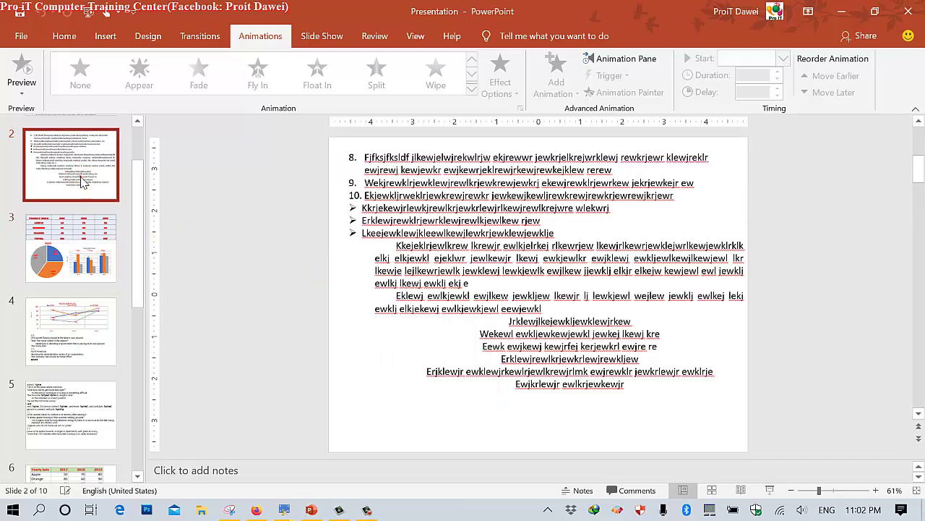
scroll(82, 181, "up", 2)
left_click(82, 181)
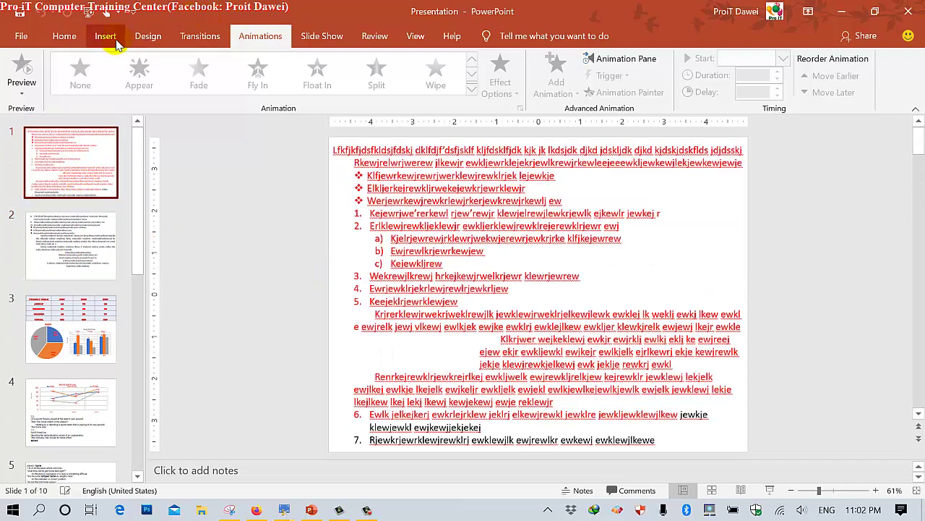
left_click(200, 36)
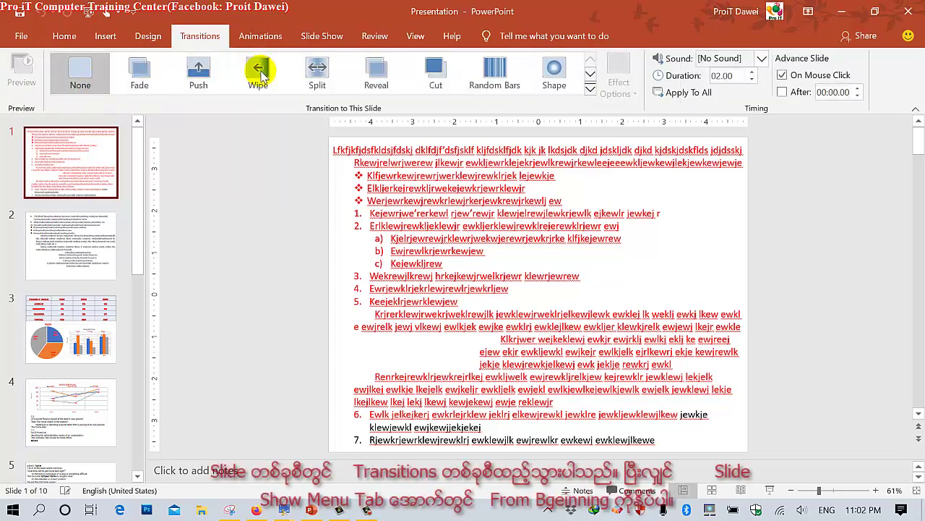
left_click(590, 90)
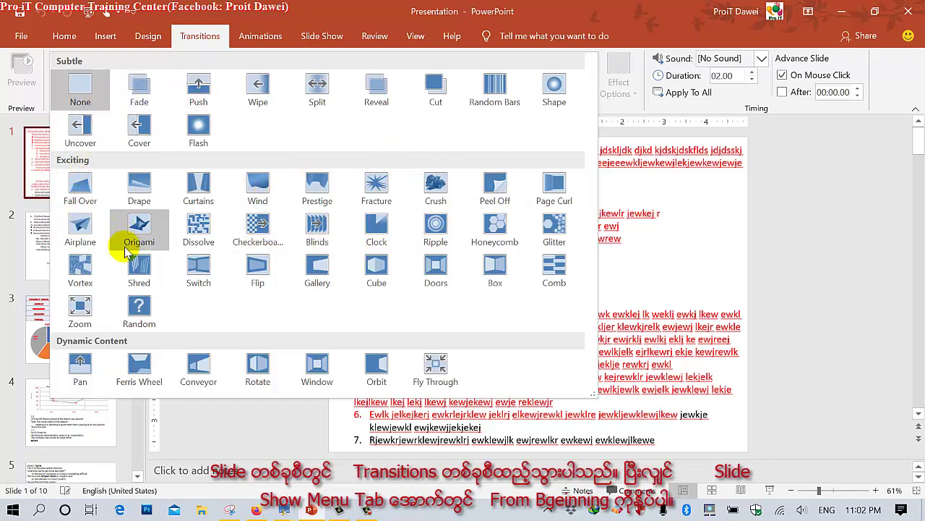
Step: Apply Fall Over to slide 1, Push to slide 2 and Wipe to slide 3
left_click(80, 189)
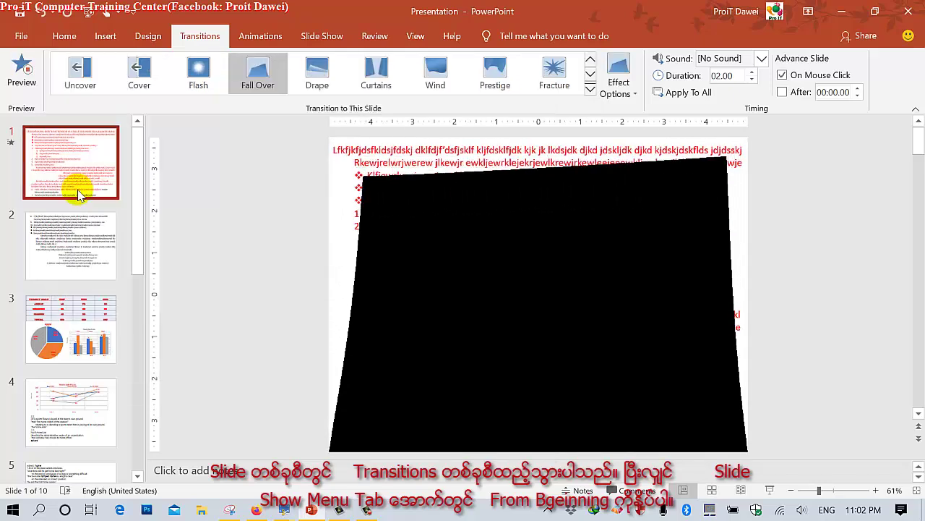
left_click(76, 228)
left_click(220, 69)
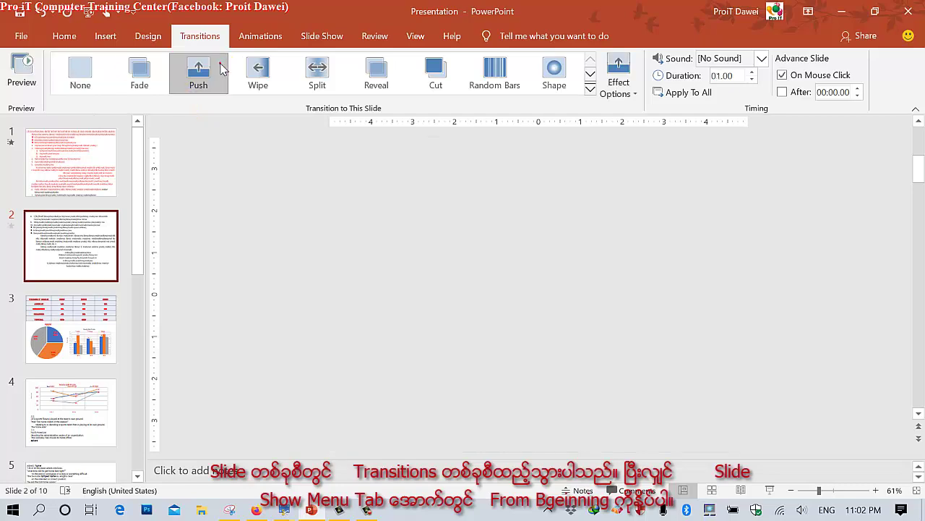
left_click(101, 318)
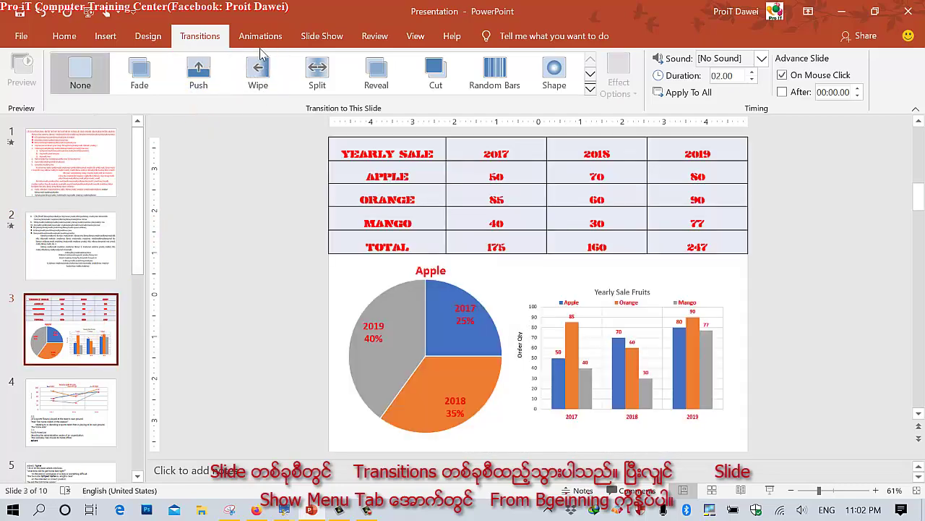
left_click(259, 69)
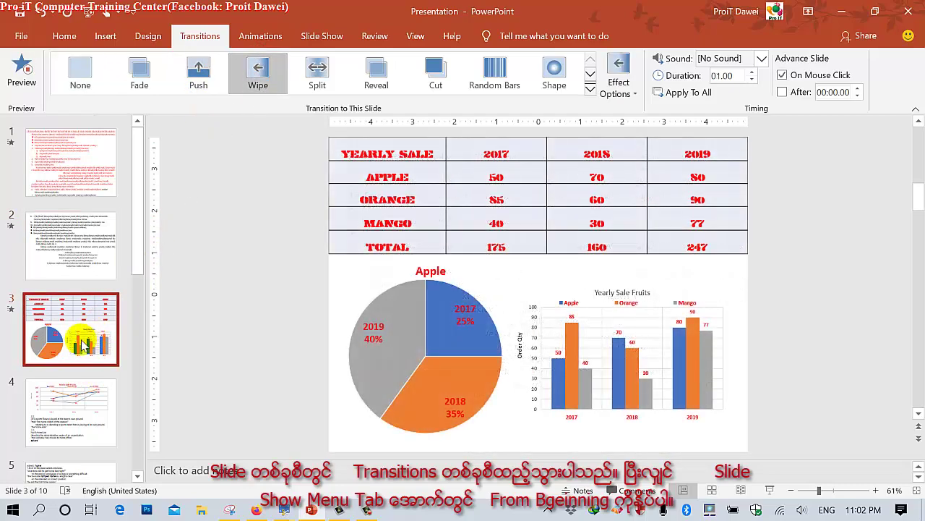
Step: Apply Split to slide 4 at a 01.50 duration, then select slide 5
left_click(73, 387)
left_click(318, 72)
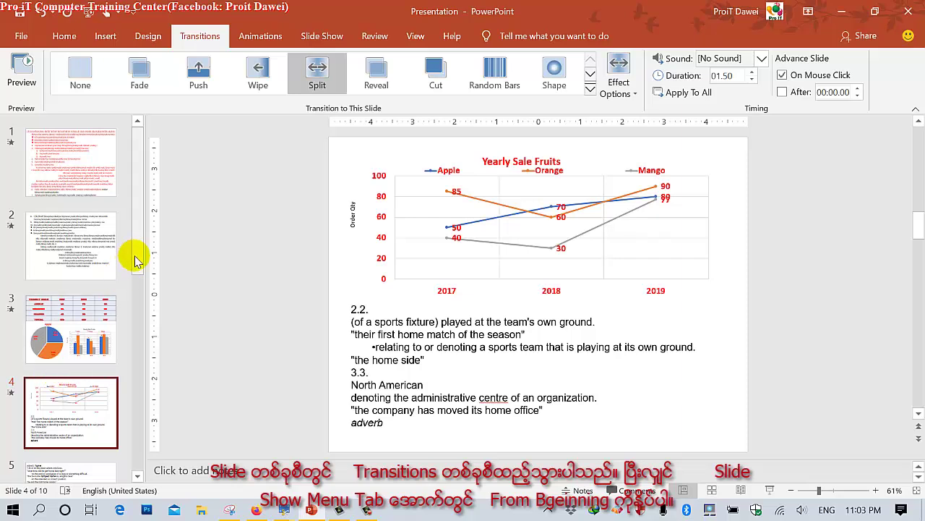
left_click_drag(132, 256, 133, 274)
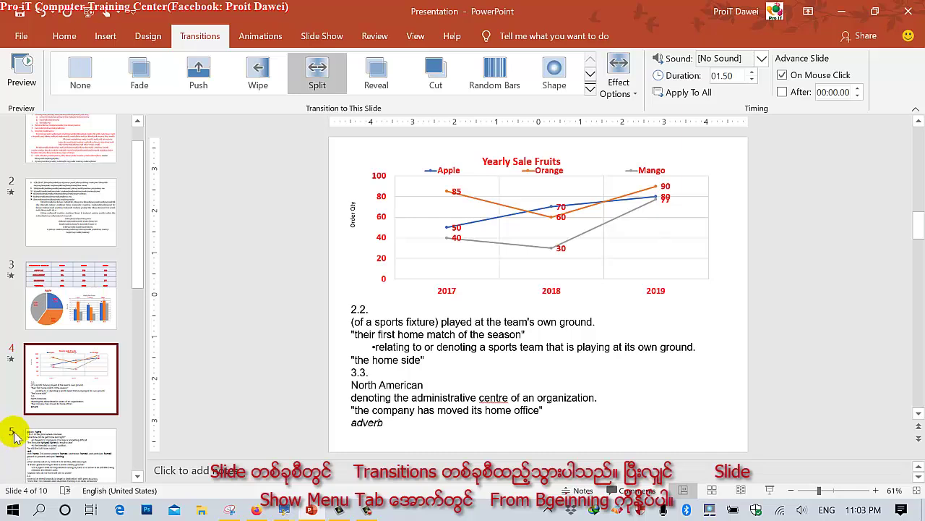
left_click_drag(134, 280, 133, 327)
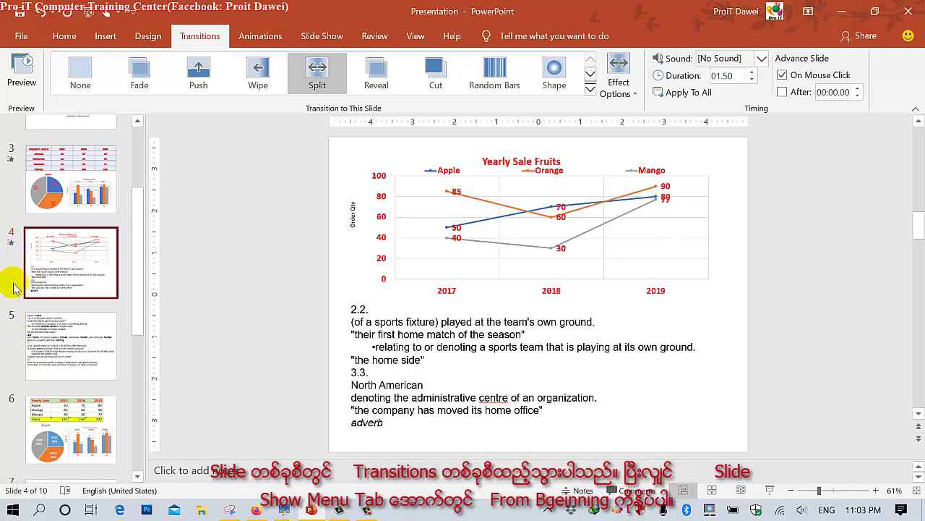
left_click(76, 322)
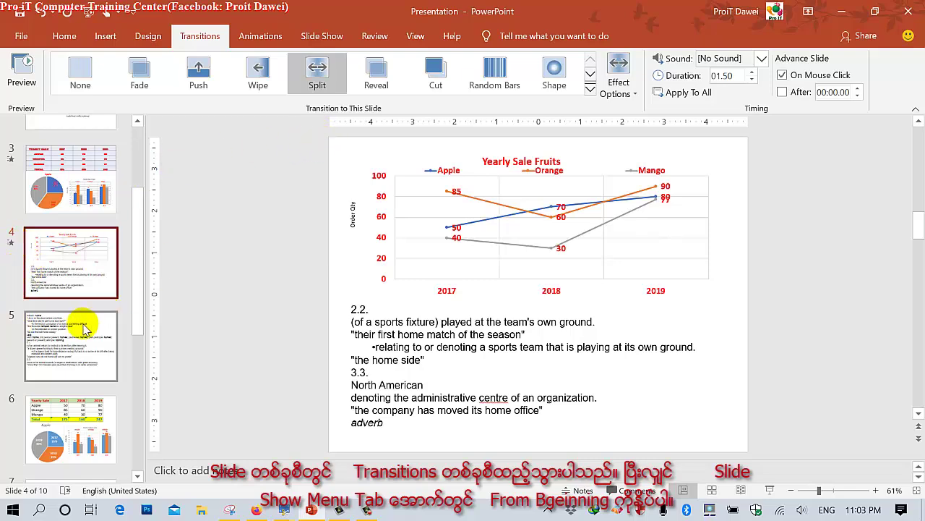
Step: Apply Random Bars to slide 5 and Fracture to slide 6
left_click(495, 73)
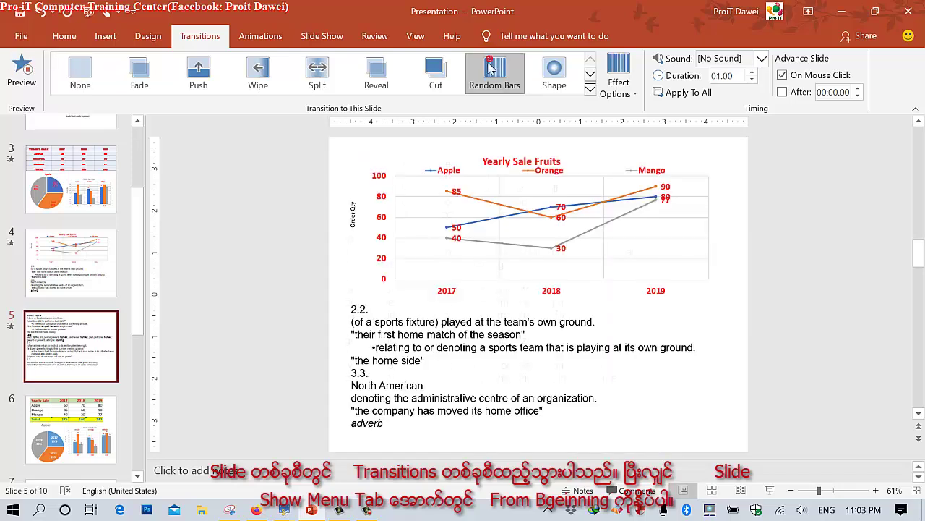
left_click_drag(138, 307, 141, 334)
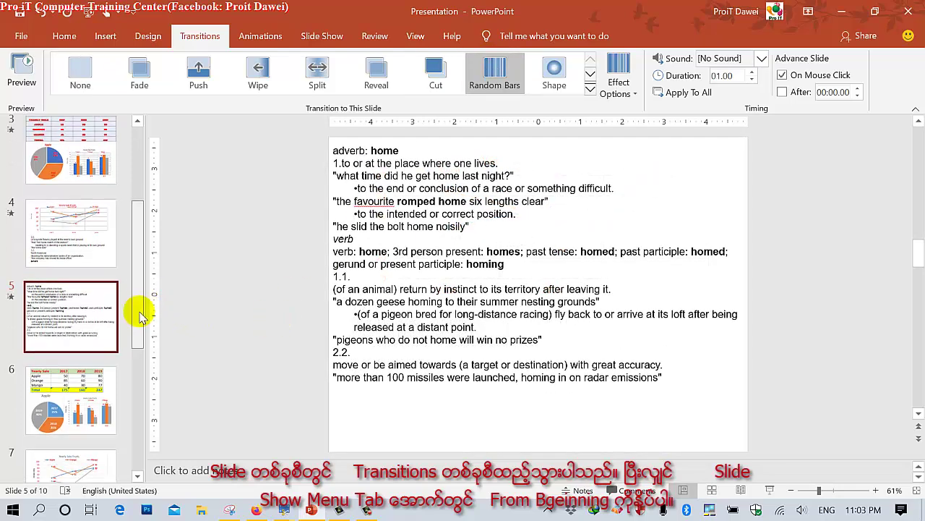
left_click(73, 347)
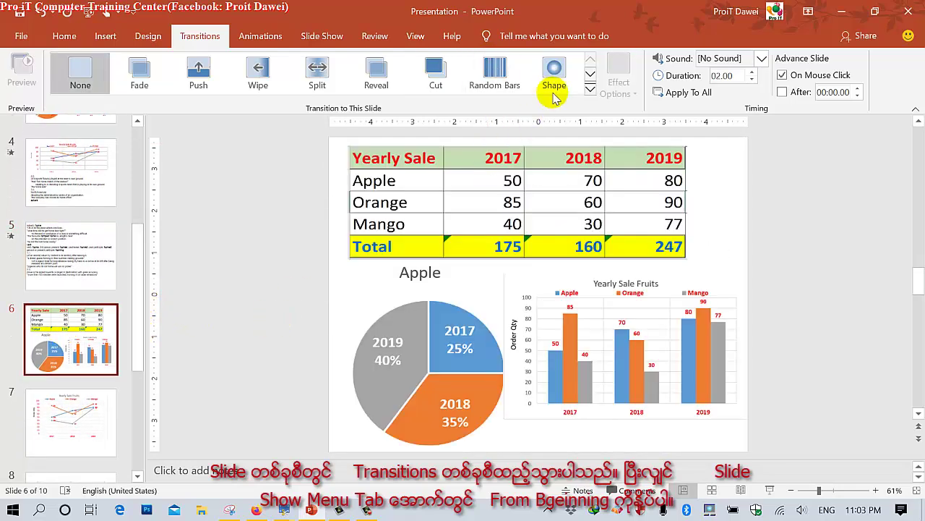
left_click(555, 91)
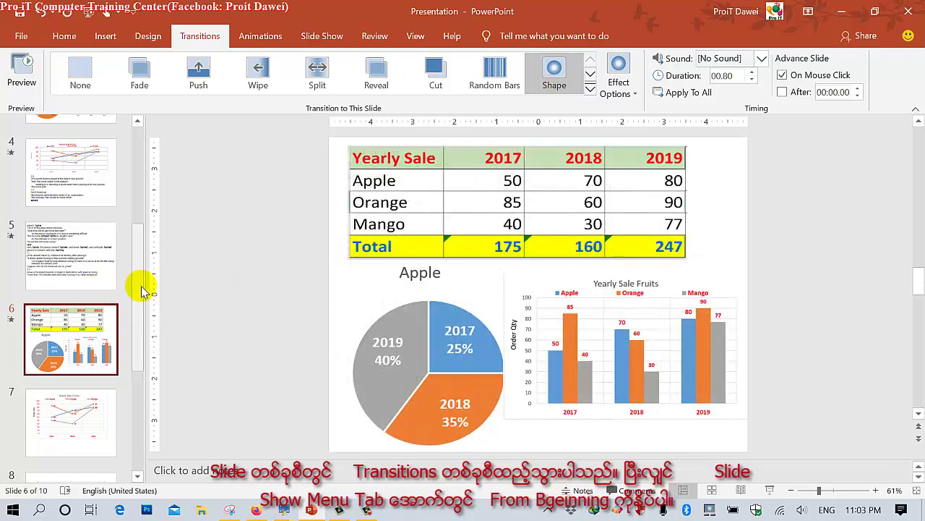
scroll(142, 291, "down", 3)
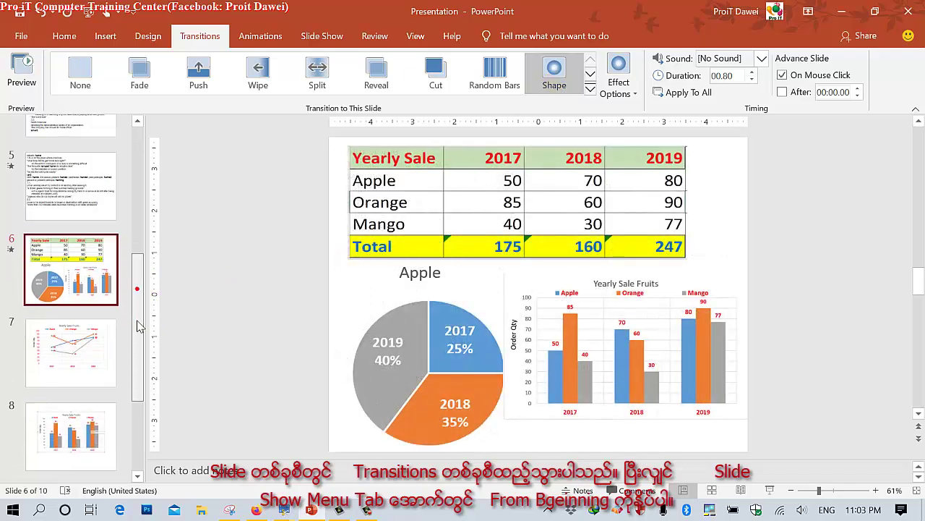
left_click(590, 88)
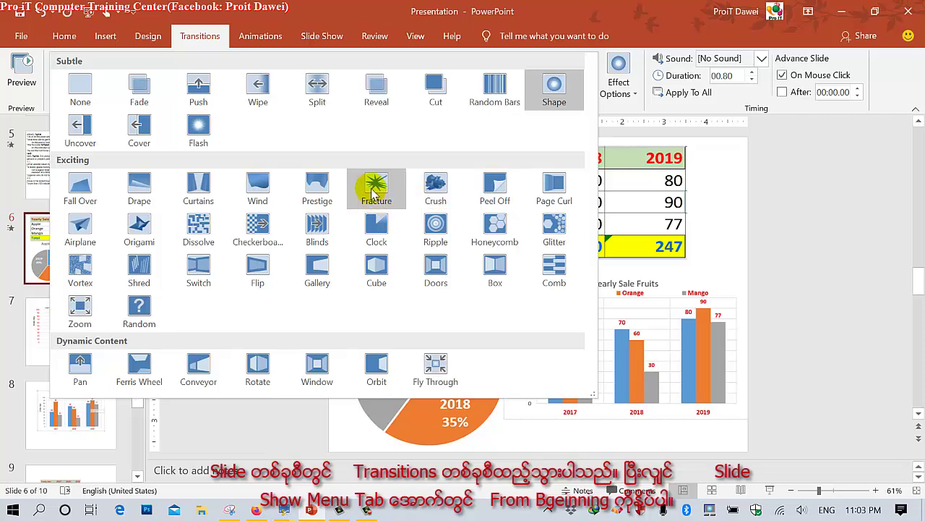
left_click(373, 192)
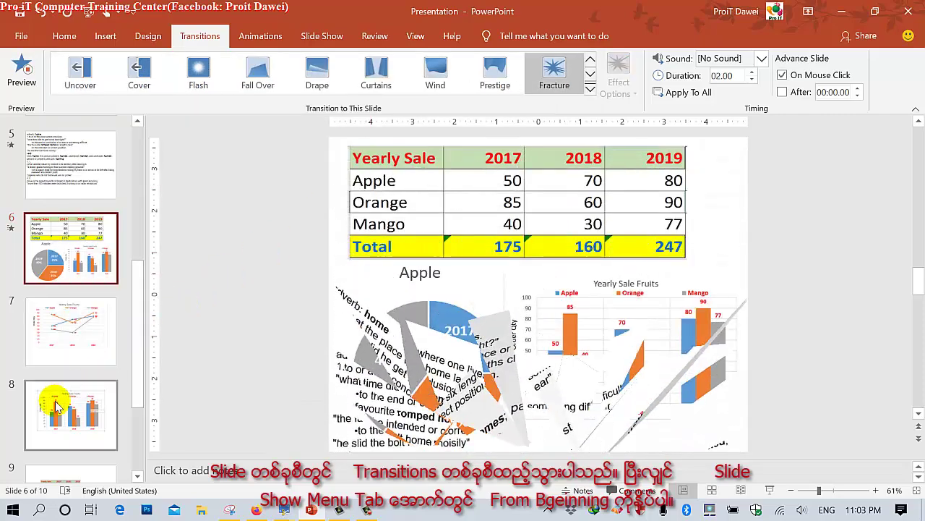
Step: Give slide 7 the Glitter transition
left_click(69, 333)
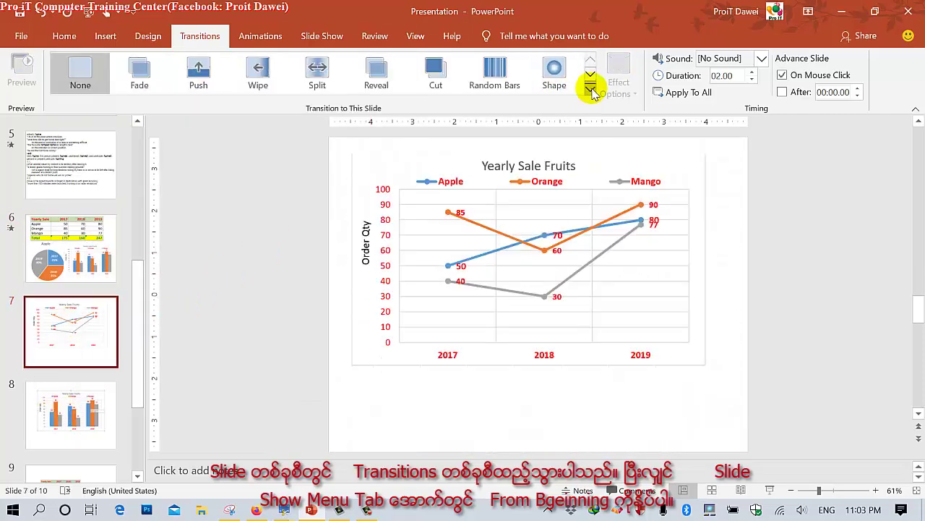
left_click(591, 88)
left_click(550, 235)
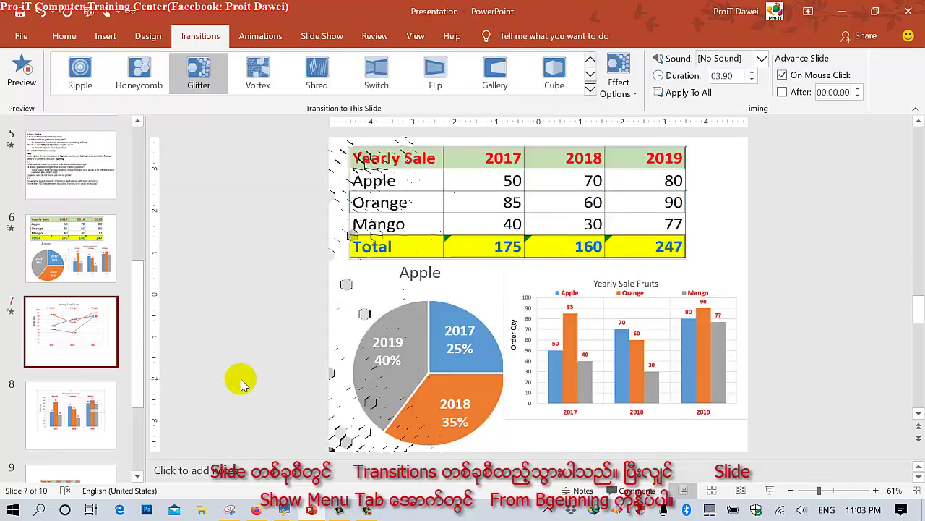
left_click_drag(138, 347, 141, 362)
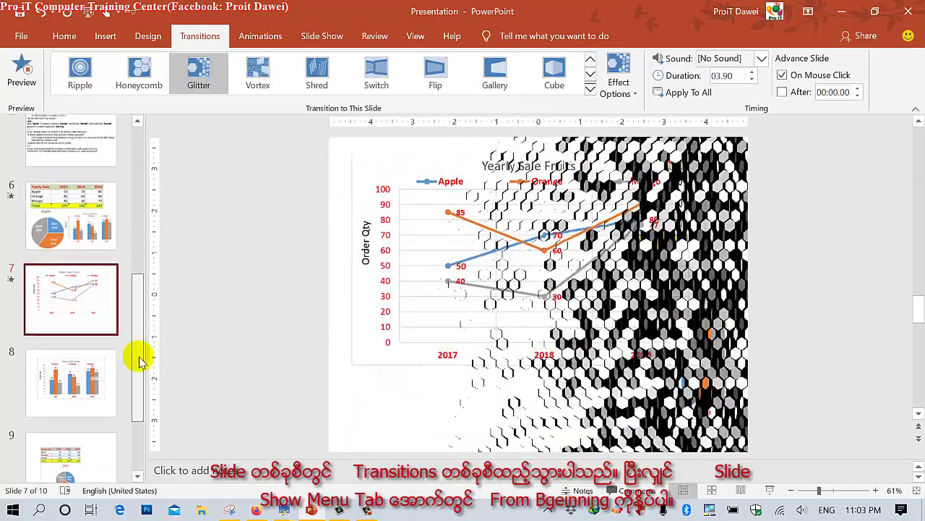
Step: Give slide 8 the Shred transition with the Strips Out effect option
left_click(92, 366)
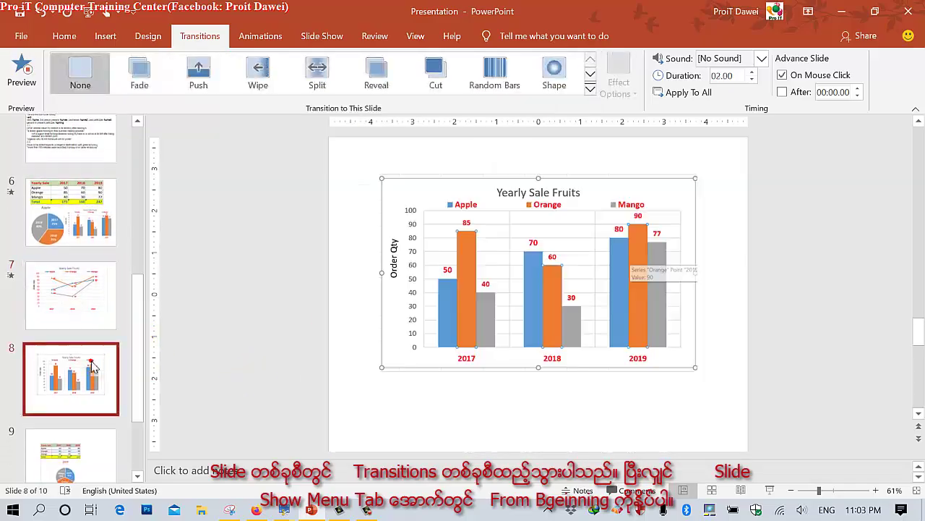
left_click(589, 89)
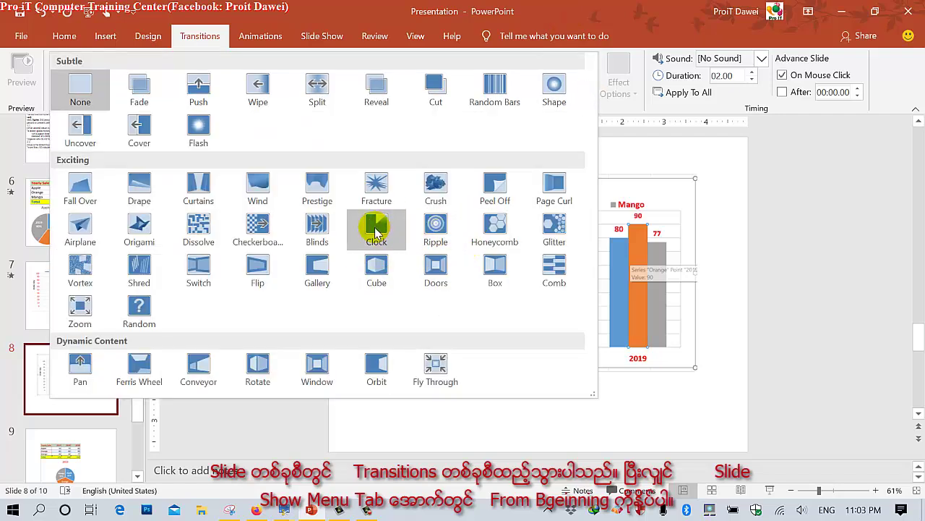
left_click(140, 265)
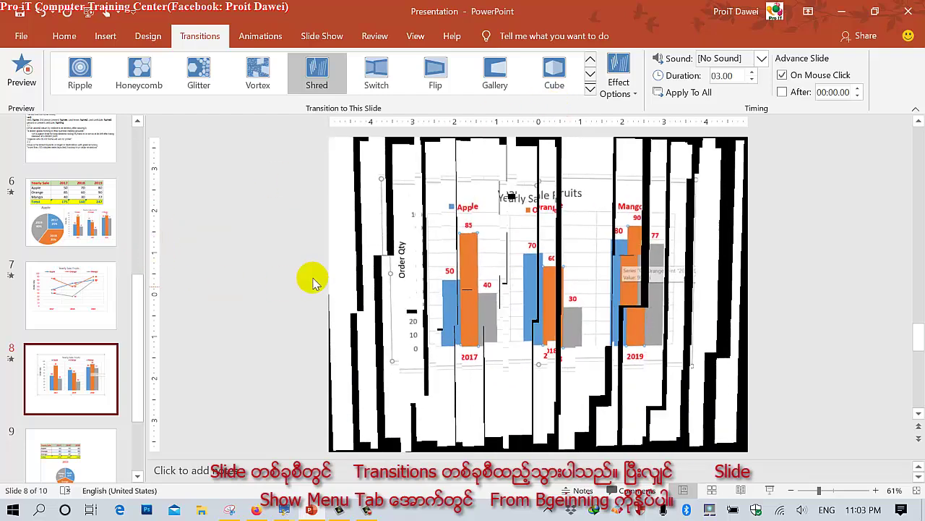
left_click(621, 85)
left_click(618, 153)
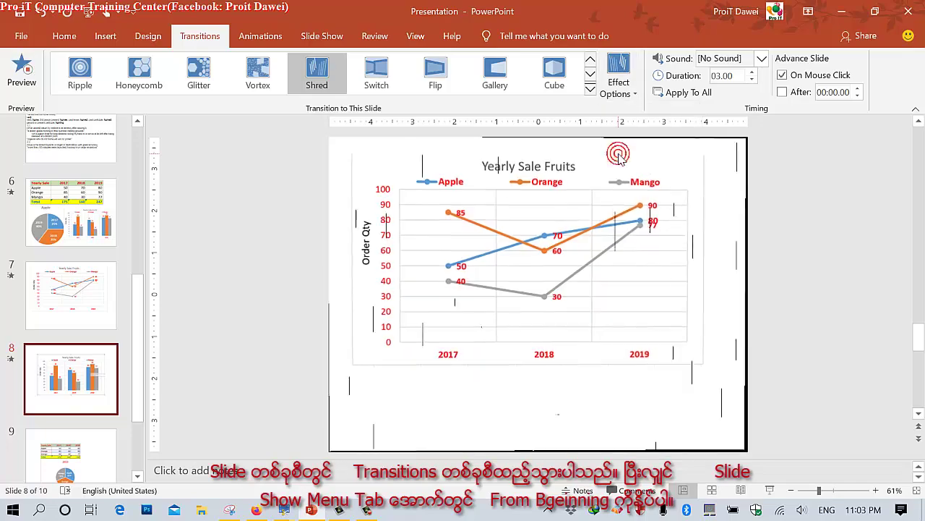
left_click(633, 93)
left_click(619, 151)
left_click(622, 88)
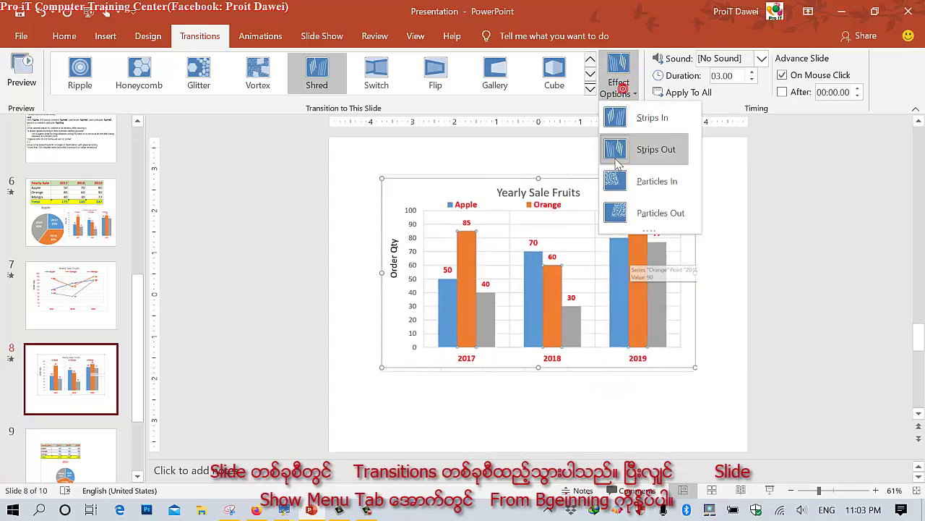
left_click(616, 157)
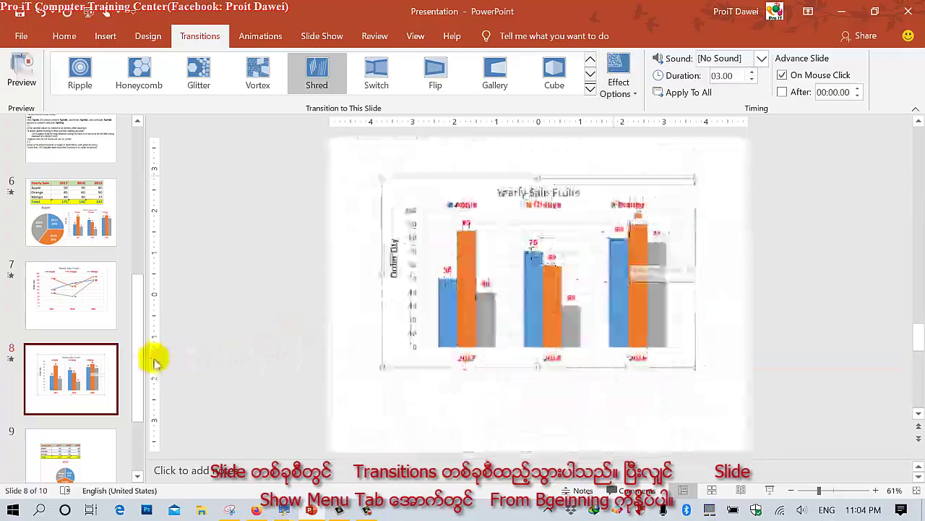
scroll(137, 376, "down", 2)
Step: Give slide 9 the Split transition instead of Cut
left_click(65, 376)
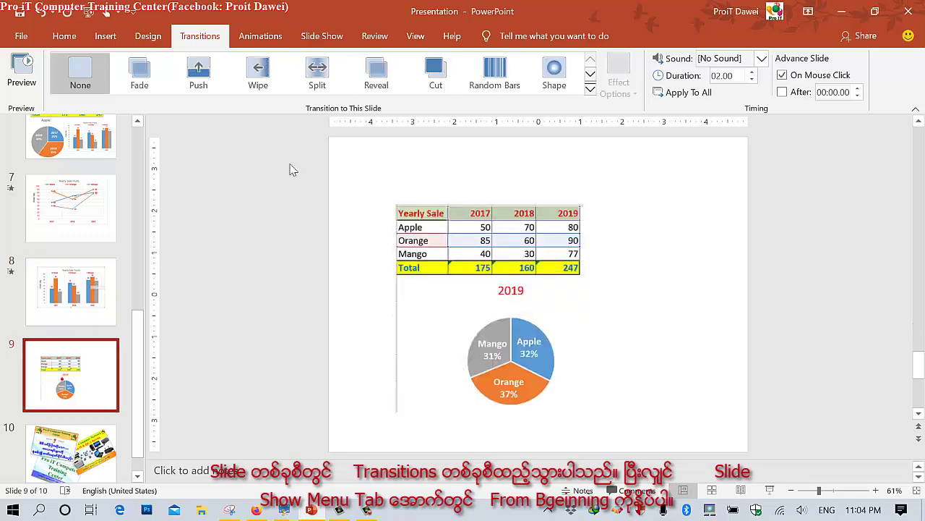
left_click(432, 75)
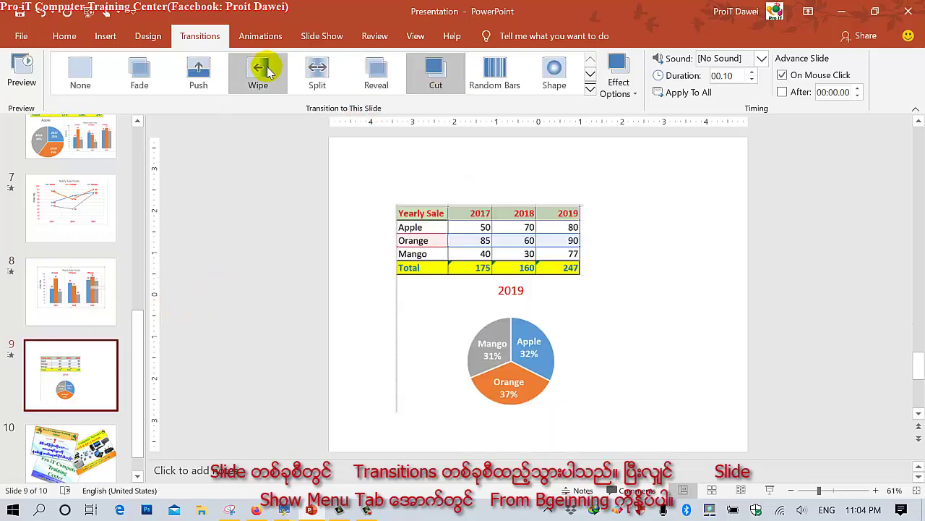
left_click(316, 73)
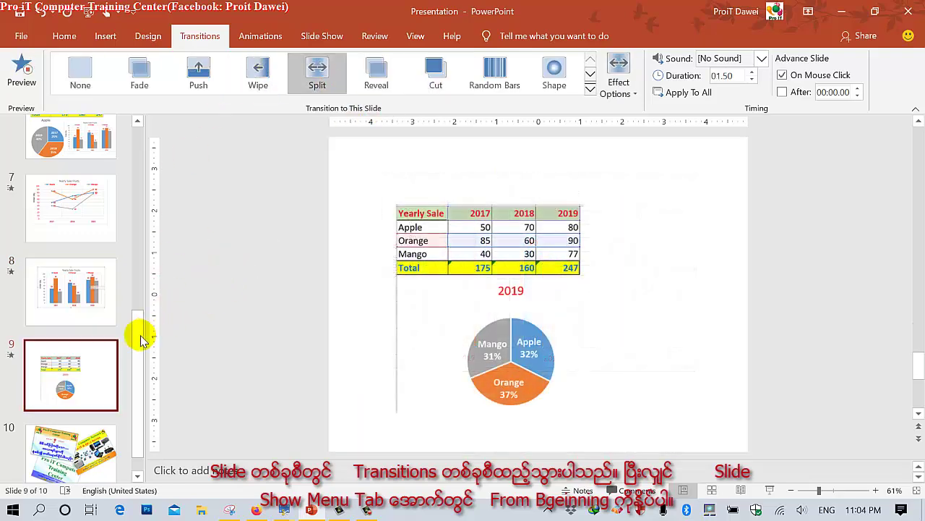
scroll(137, 339, "down", 2)
Step: Apply Honeycomb to slide 10, then bring up the annotated lesson outline image
left_click(70, 426)
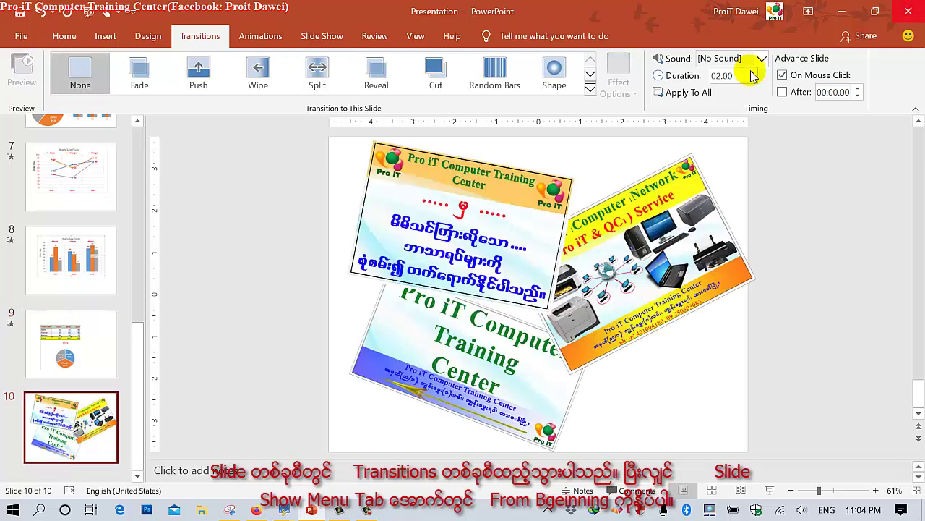
left_click(591, 90)
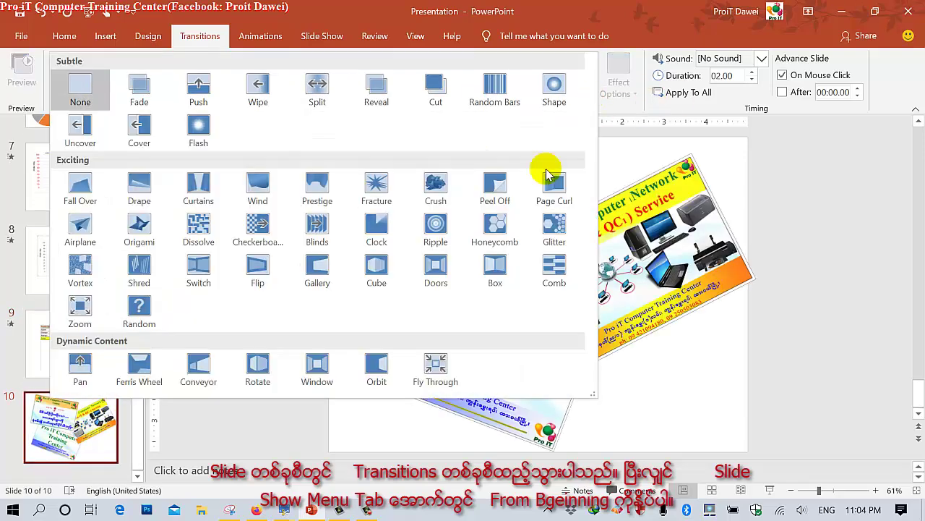
left_click(499, 227)
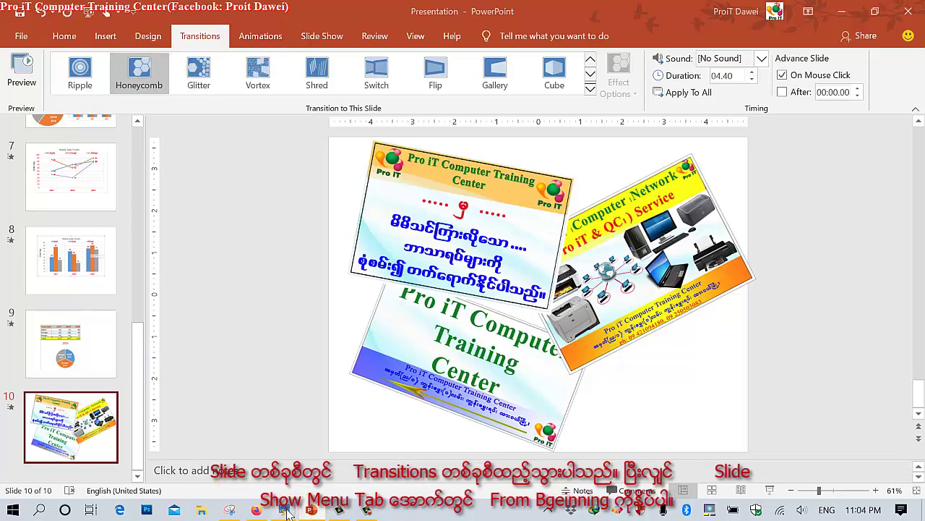
mouse_move(287, 512)
left_click(250, 470)
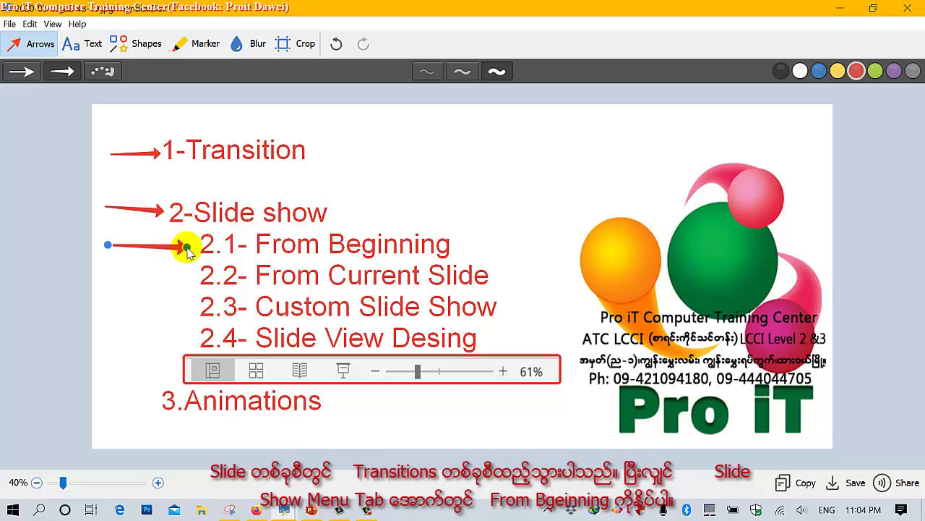
Step: Return to the PowerPoint presentation from the taskbar
left_click(309, 511)
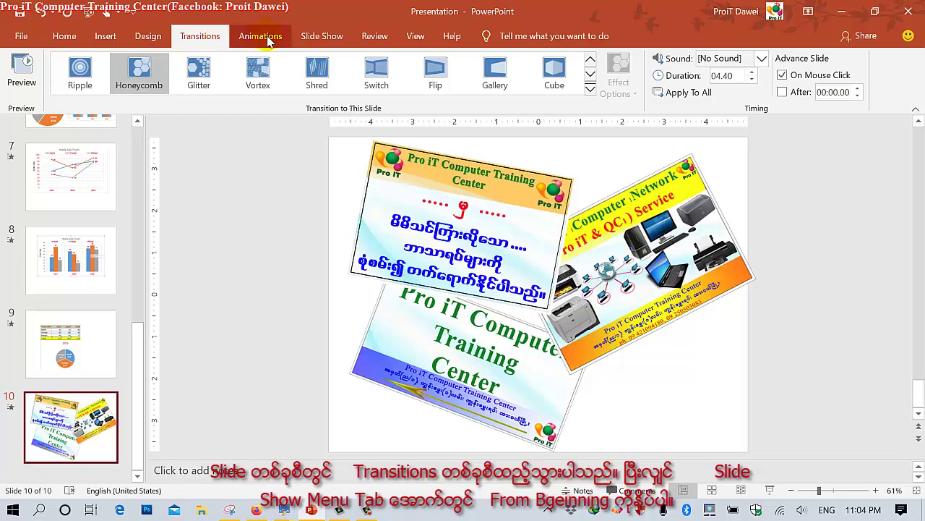
Step: Select slide 1 and run the slide show From Beginning
left_click(309, 38)
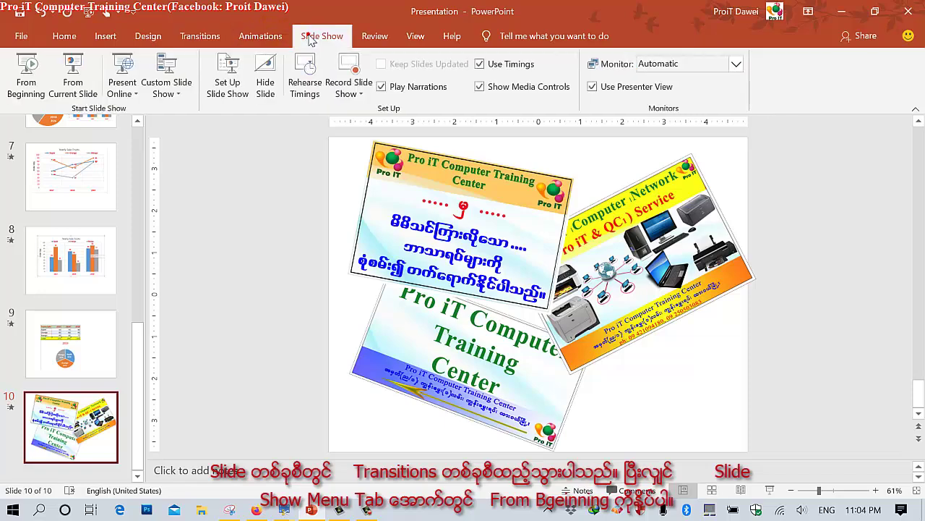
left_click(12, 78)
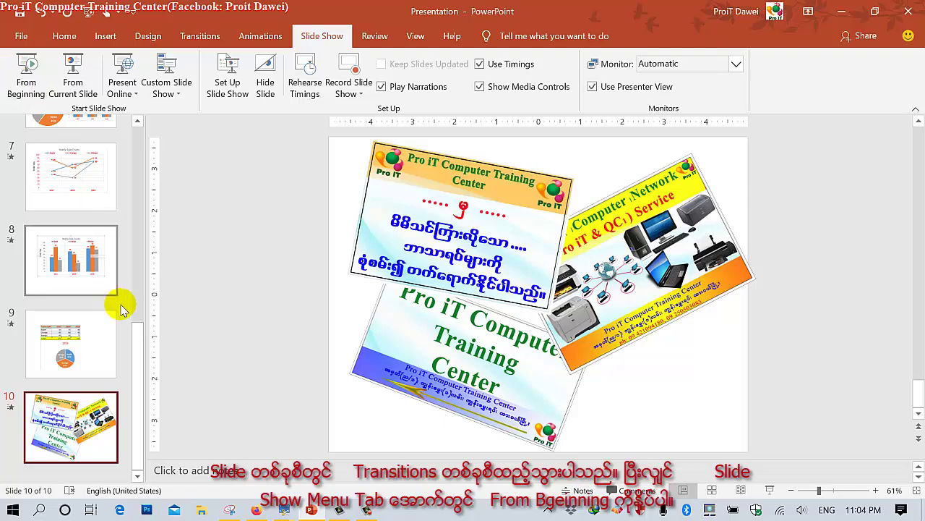
left_click_drag(136, 340, 154, 140)
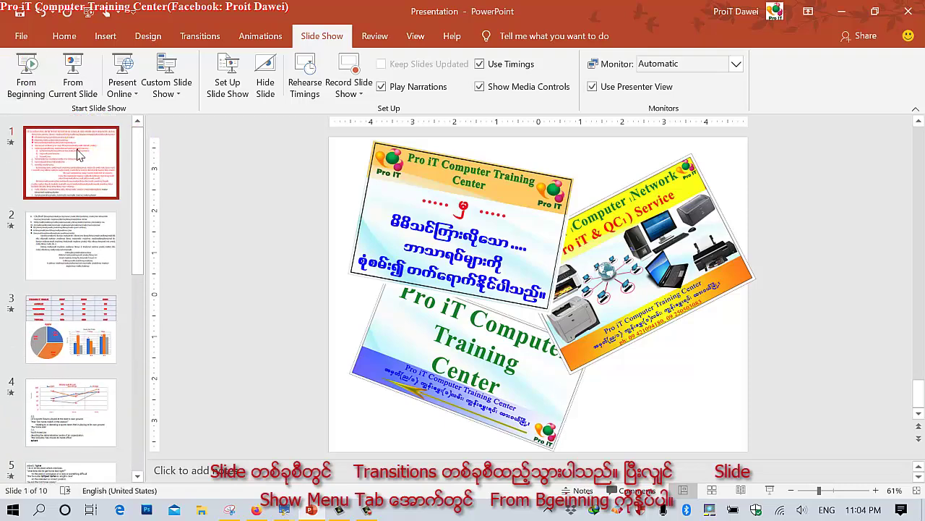
left_click(78, 148)
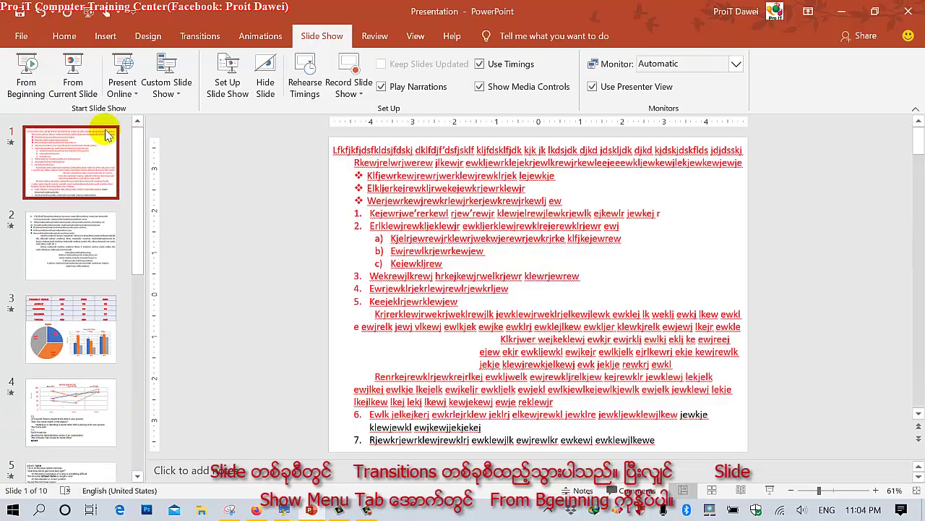
left_click(26, 81)
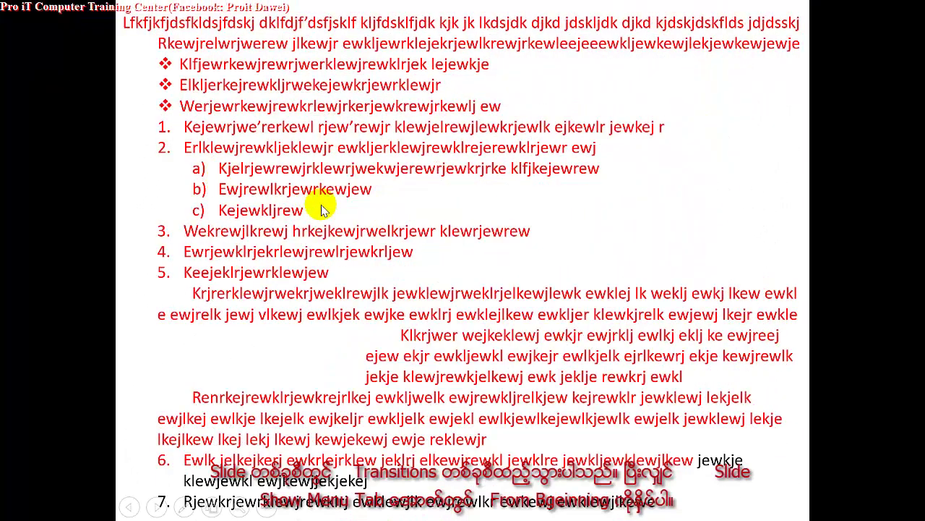
Step: Advance through all ten slides to the end screen, then exit the show
left_click(412, 230)
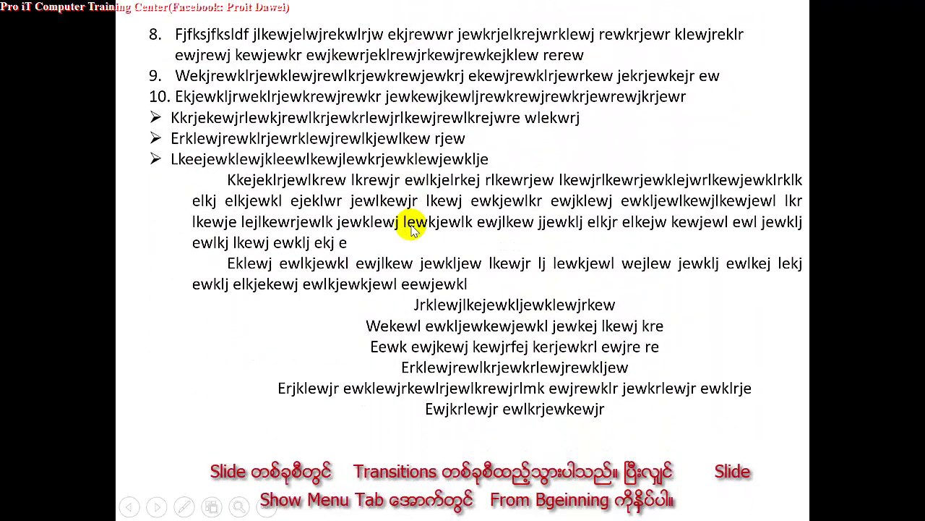
left_click(412, 230)
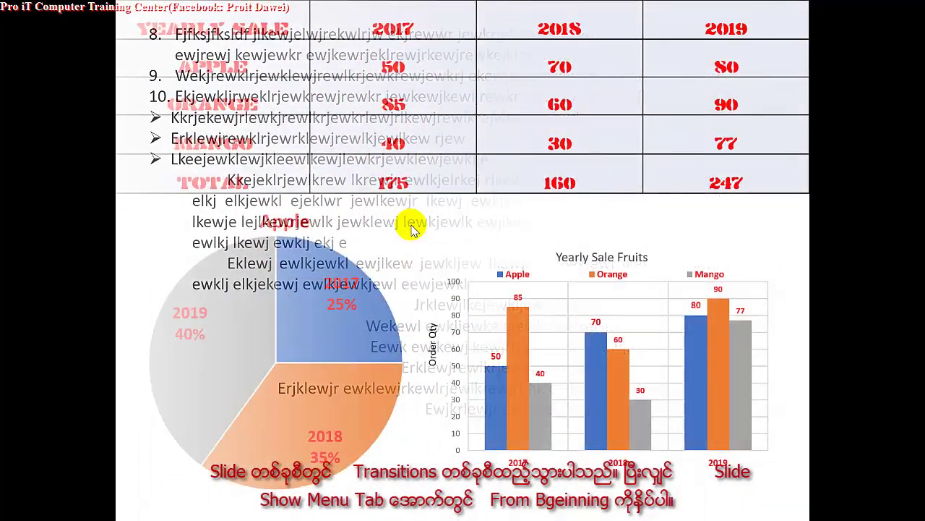
left_click(412, 230)
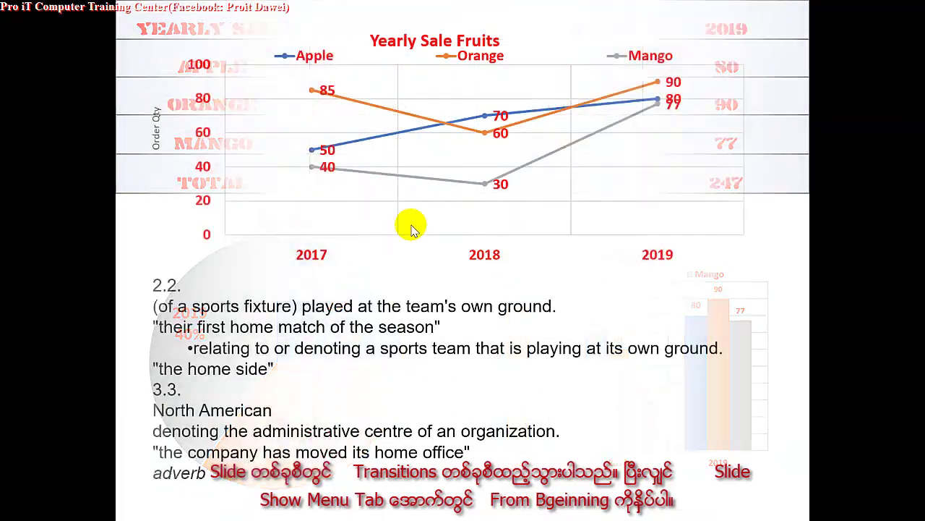
left_click(412, 230)
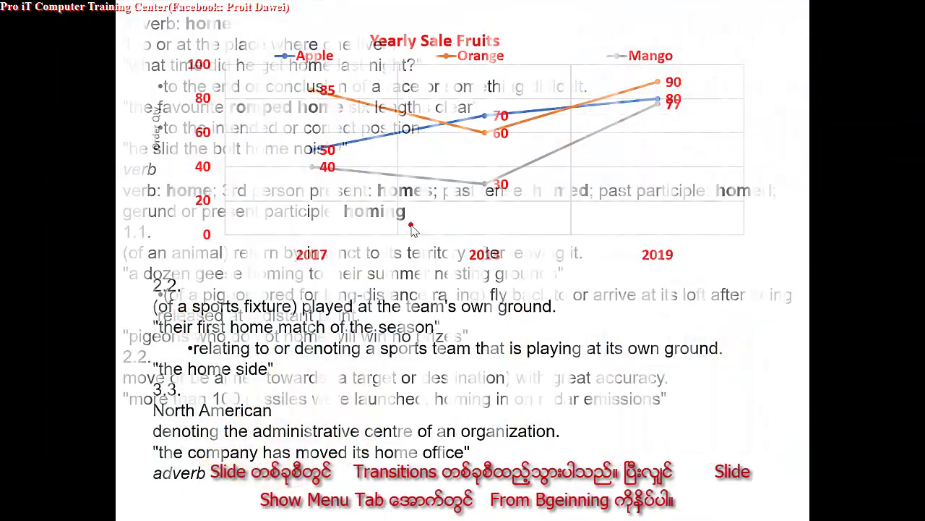
left_click(412, 226)
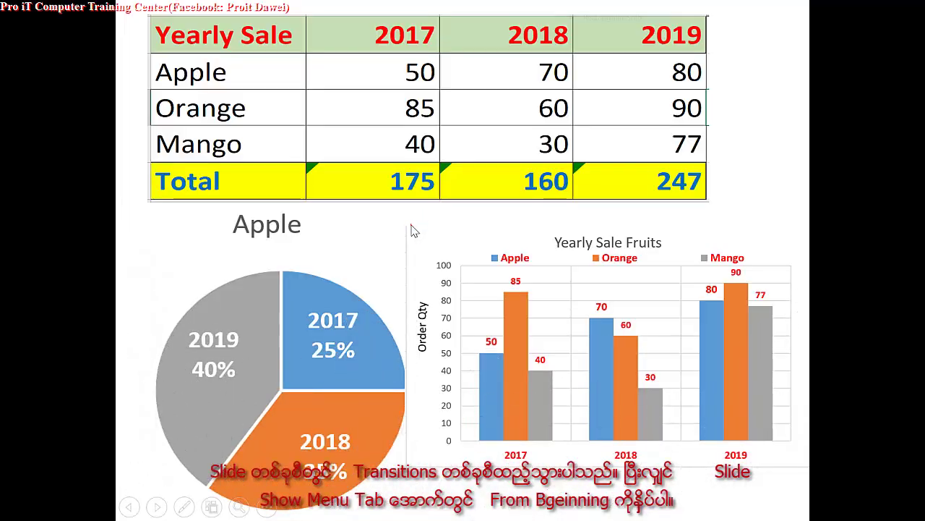
left_click(413, 230)
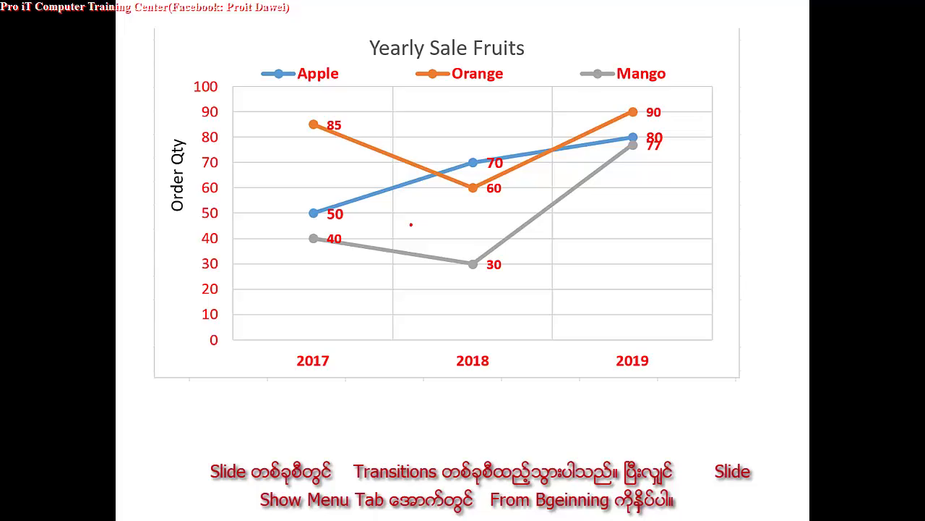
left_click(411, 224)
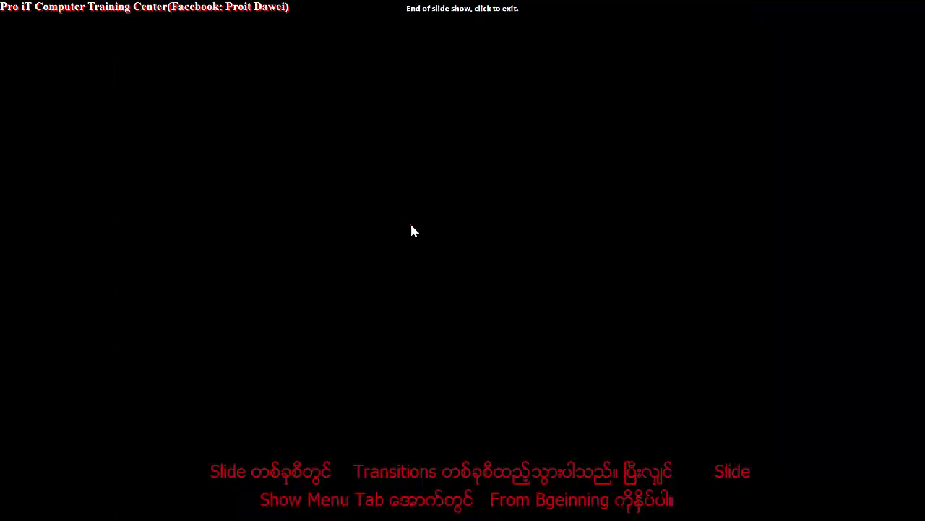
left_click(411, 225)
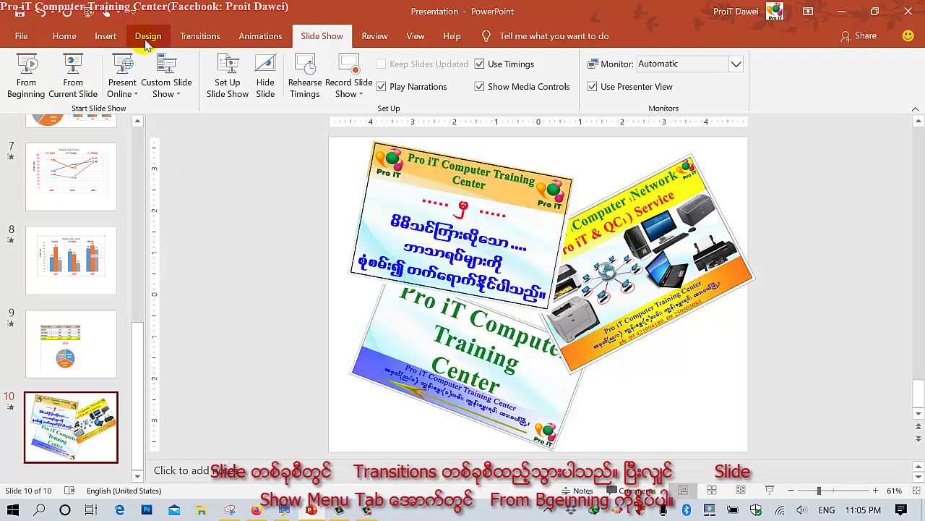
Step: Select slide 1 and switch its transition to Checkerboard
left_click(194, 44)
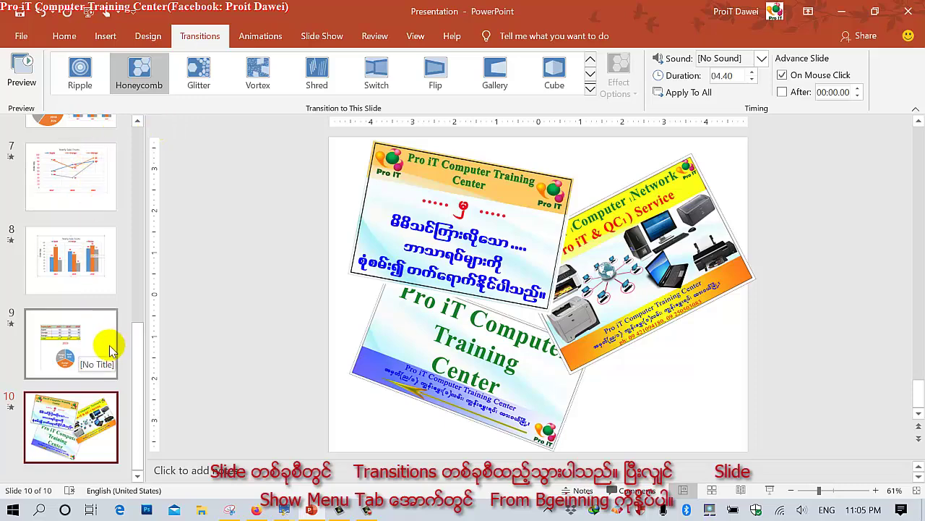
left_click_drag(140, 352, 141, 149)
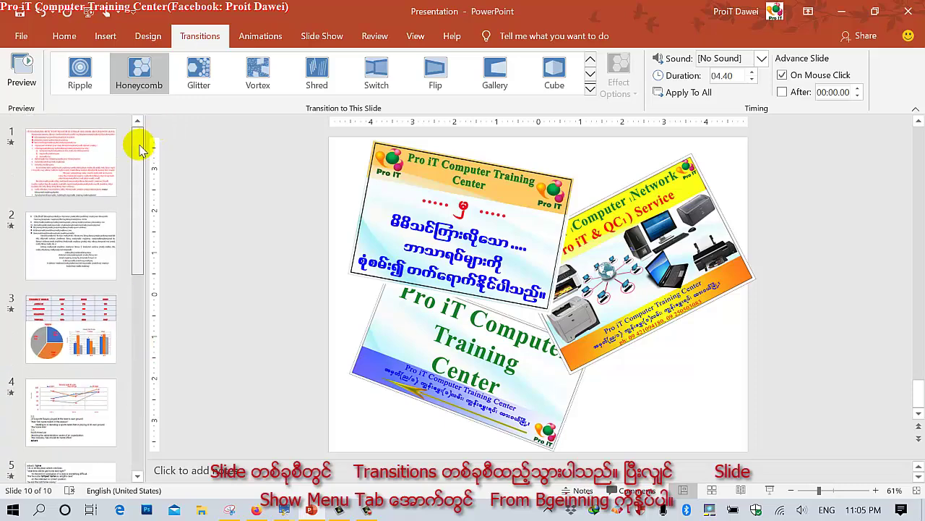
left_click(590, 90)
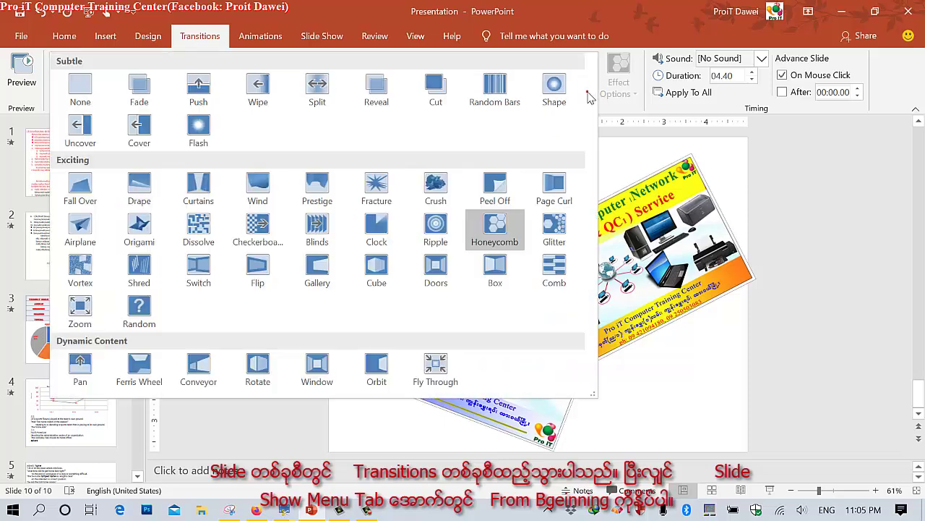
left_click(658, 365)
left_click(90, 177)
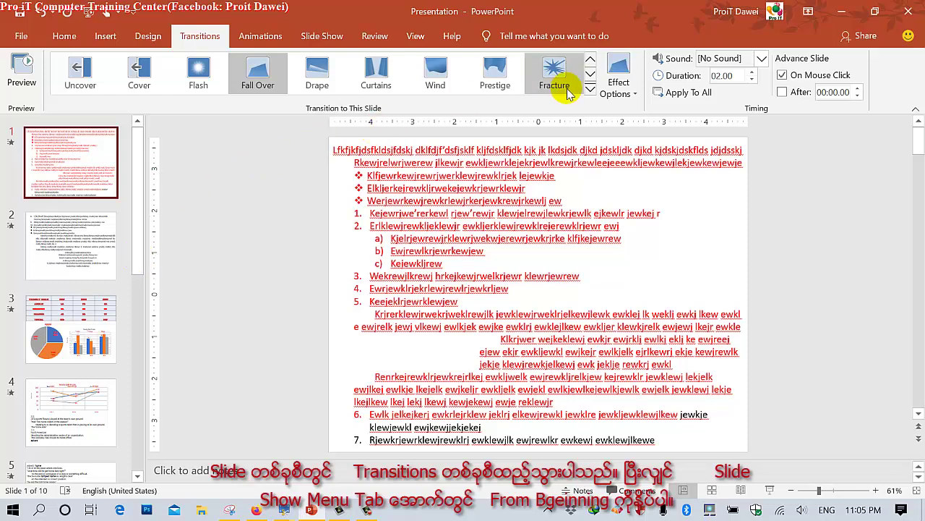
left_click(591, 88)
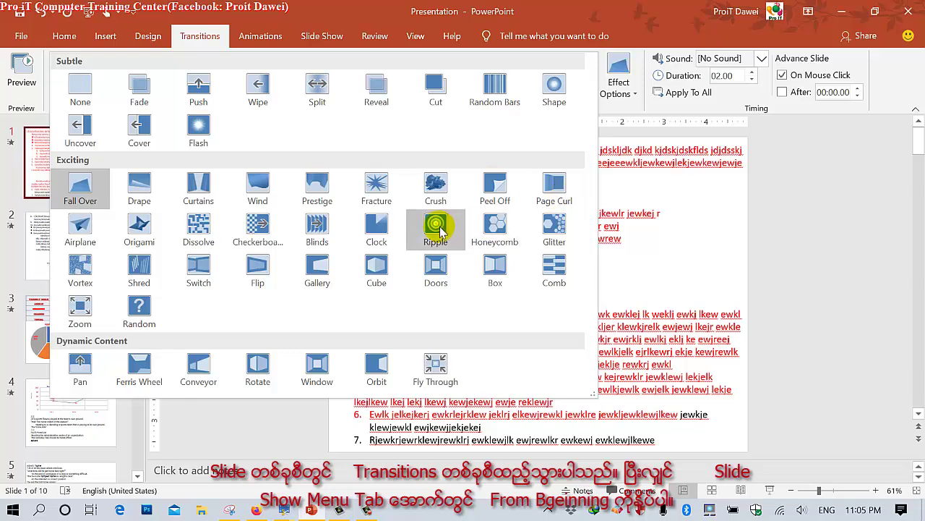
left_click(256, 228)
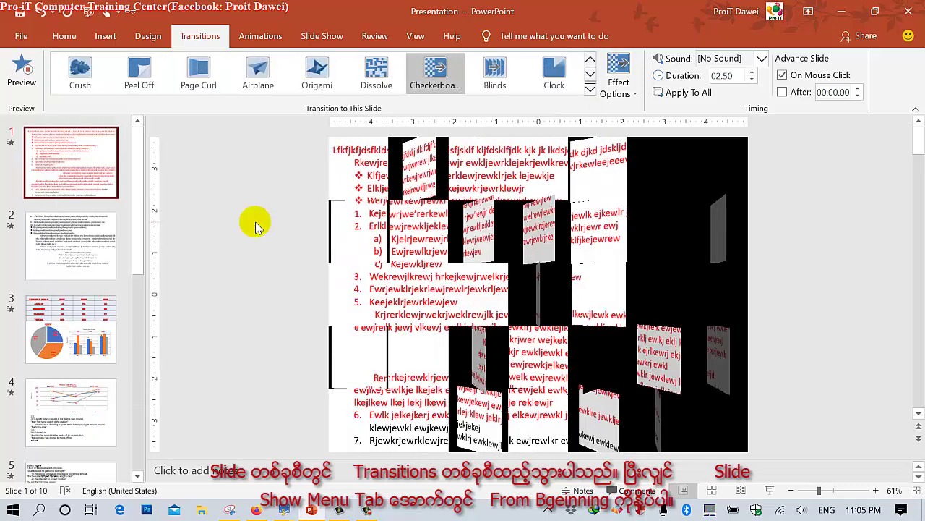
Step: Preview Origami, Airplane, Page Curl, Peel Off, Crush and Clock, then apply Random Bars
left_click(316, 72)
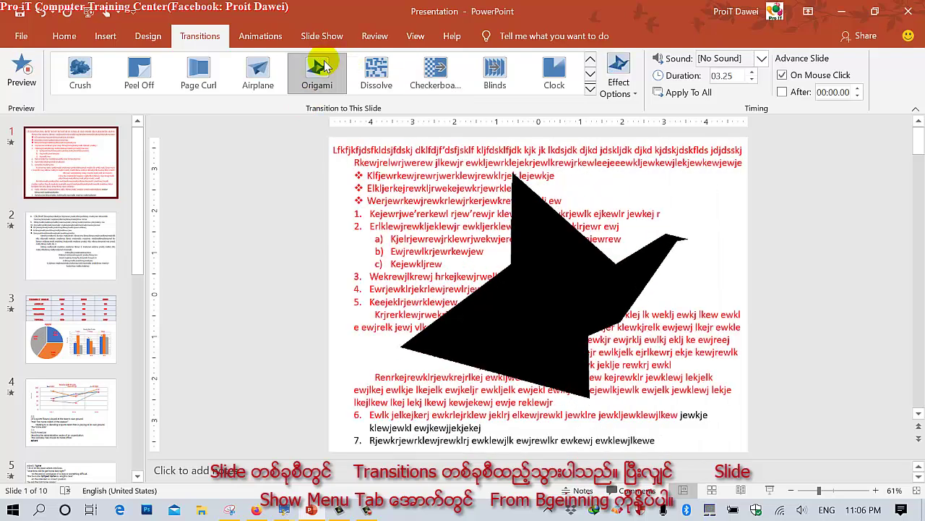
left_click(259, 73)
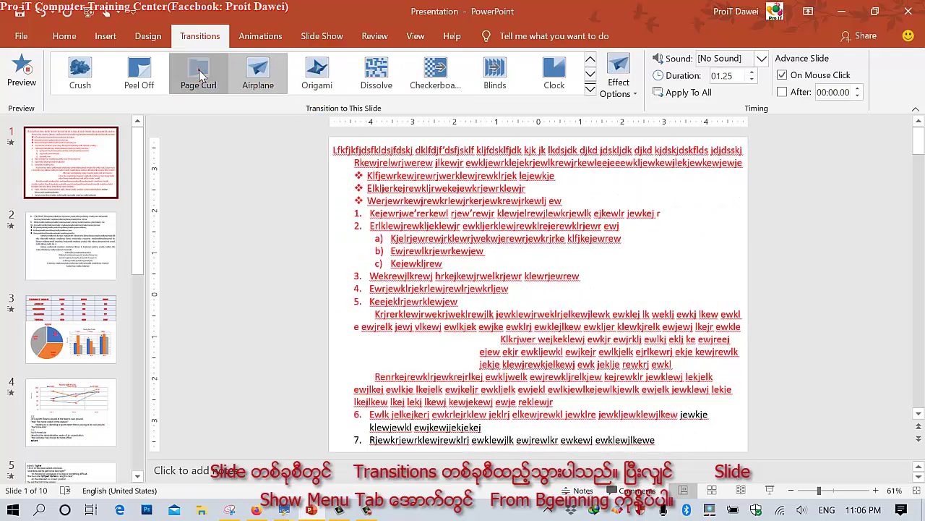
left_click(198, 72)
left_click(134, 80)
left_click(81, 76)
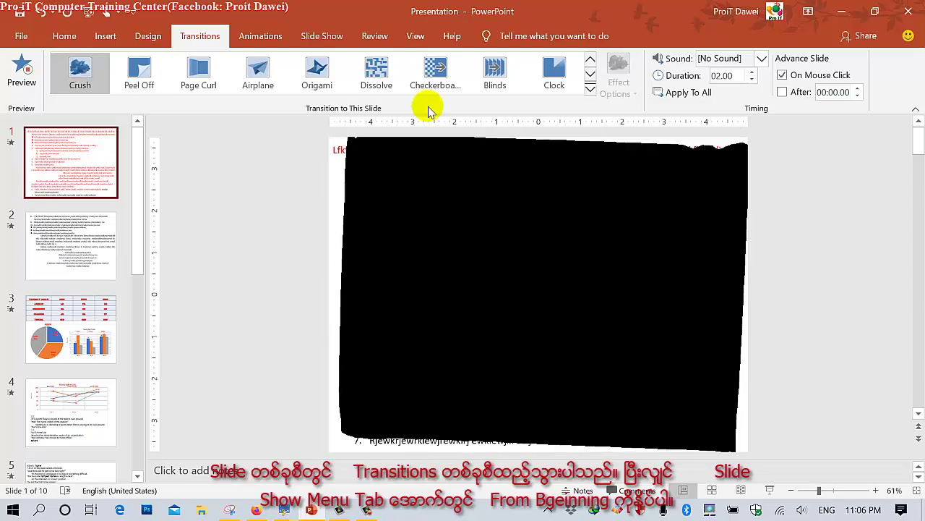
left_click(555, 73)
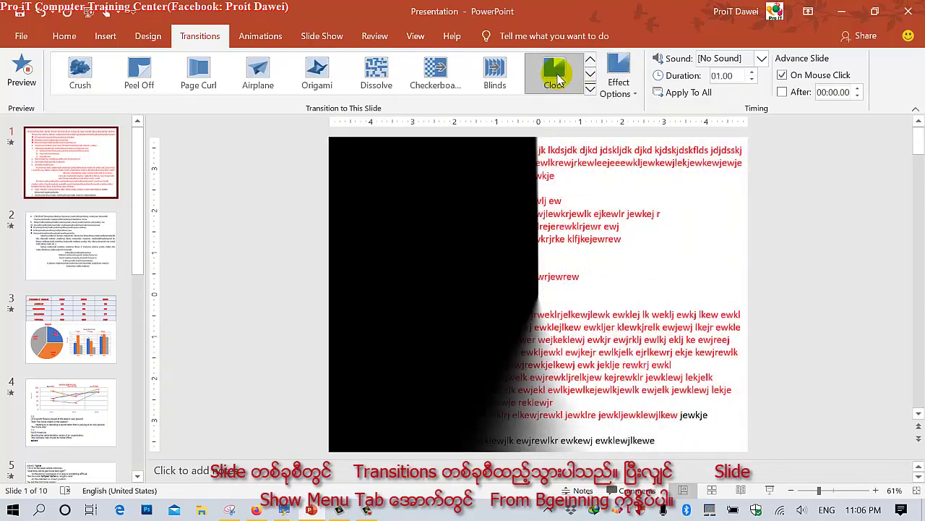
left_click(590, 88)
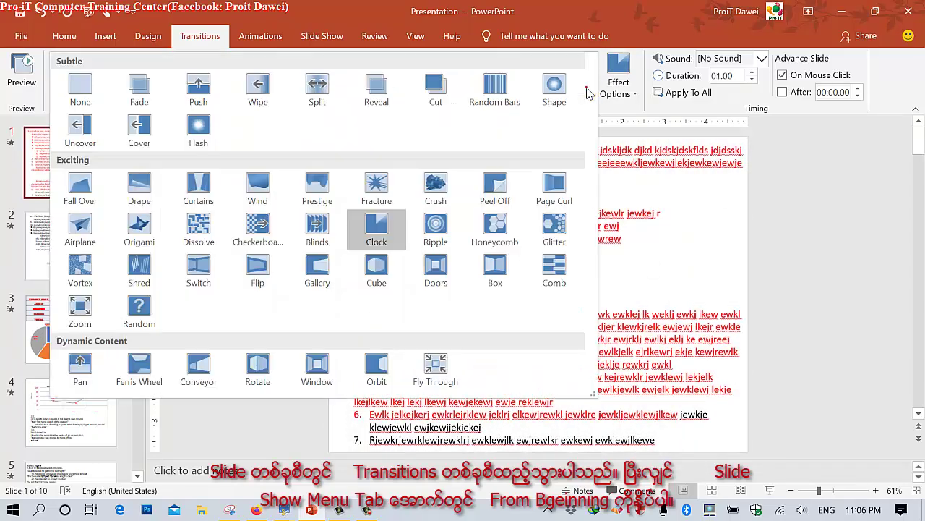
left_click(490, 101)
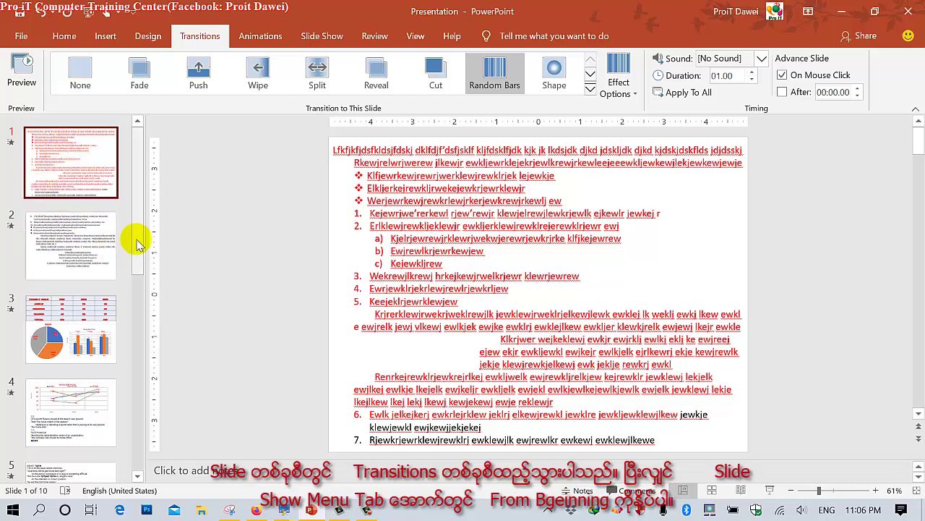
left_click_drag(135, 233, 118, 368)
scroll(118, 369, "down", 5)
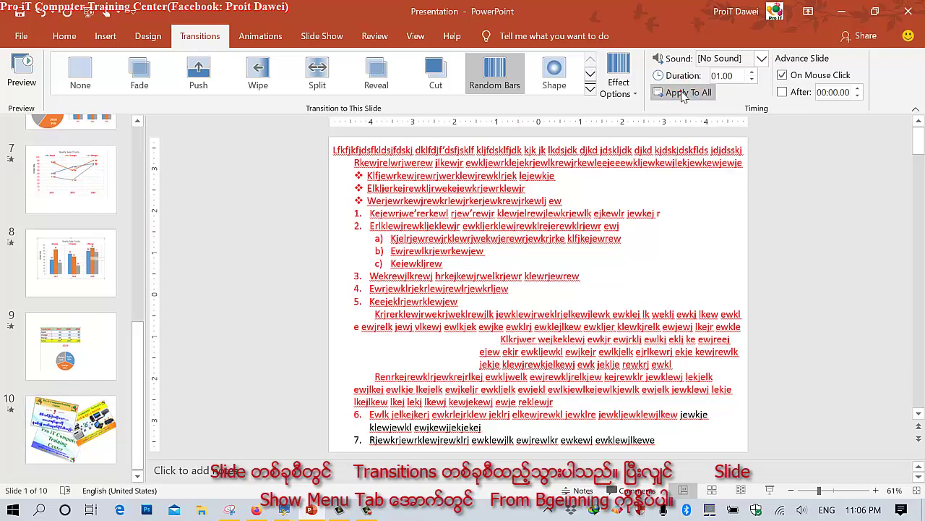
left_click_drag(137, 329, 135, 125)
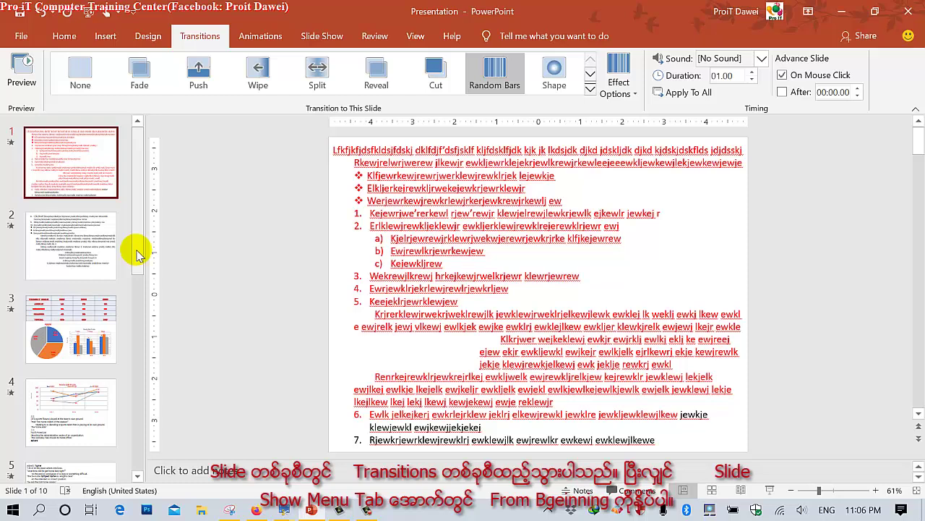
Step: Play the show From Beginning through all ten slides, then exit back to editing
left_click(318, 39)
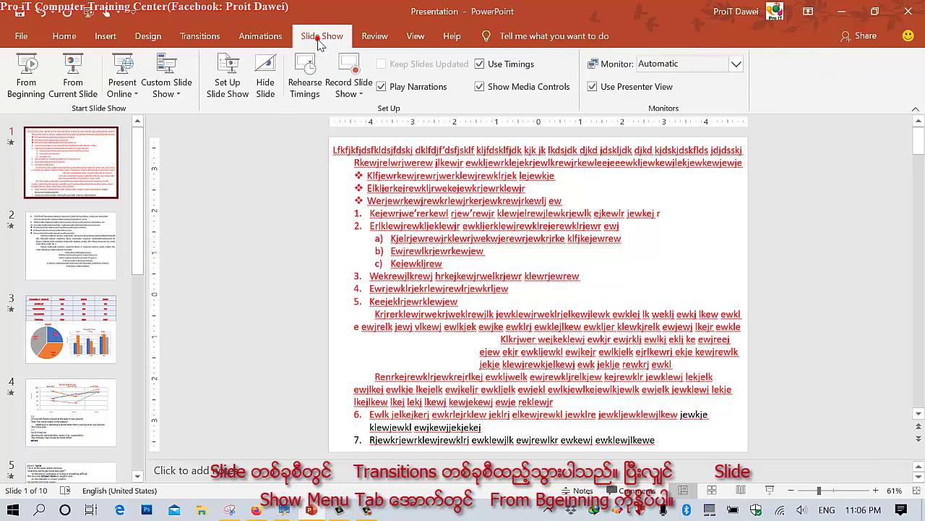
left_click(28, 92)
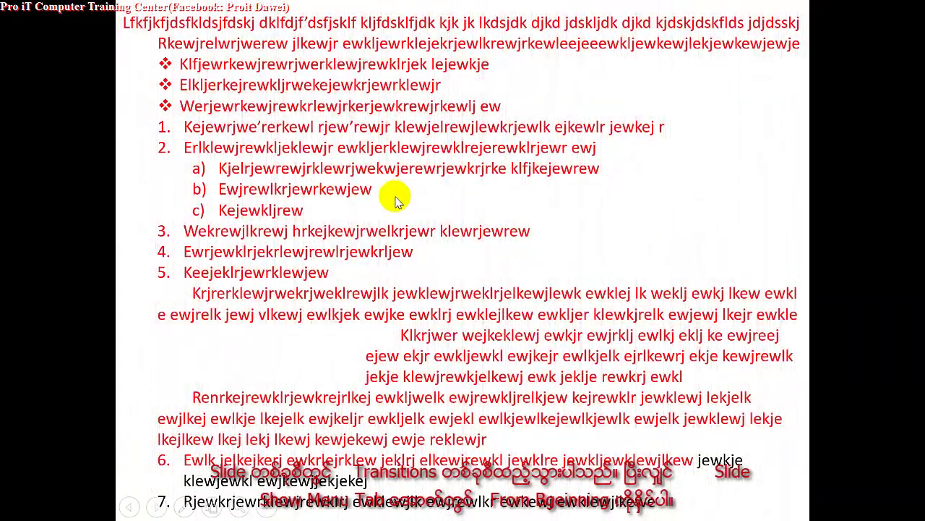
left_click(395, 201)
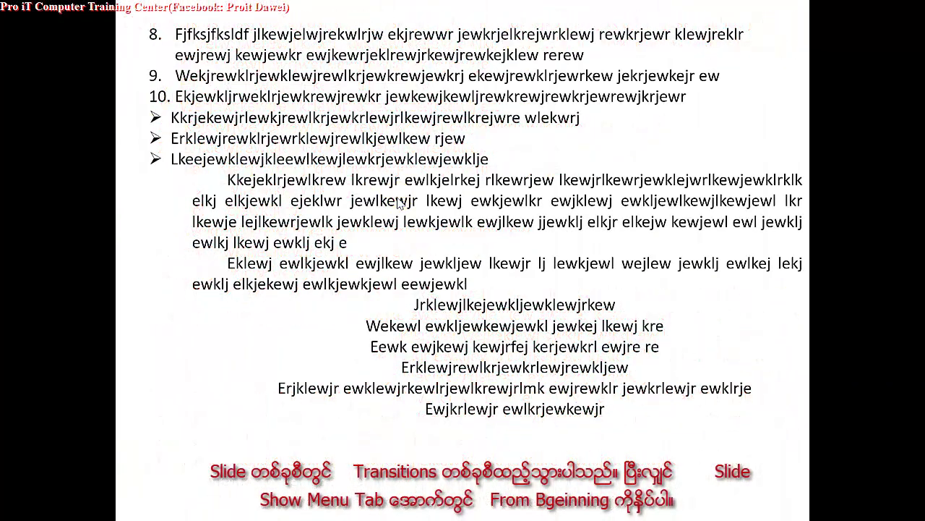
left_click(395, 201)
left_click(397, 201)
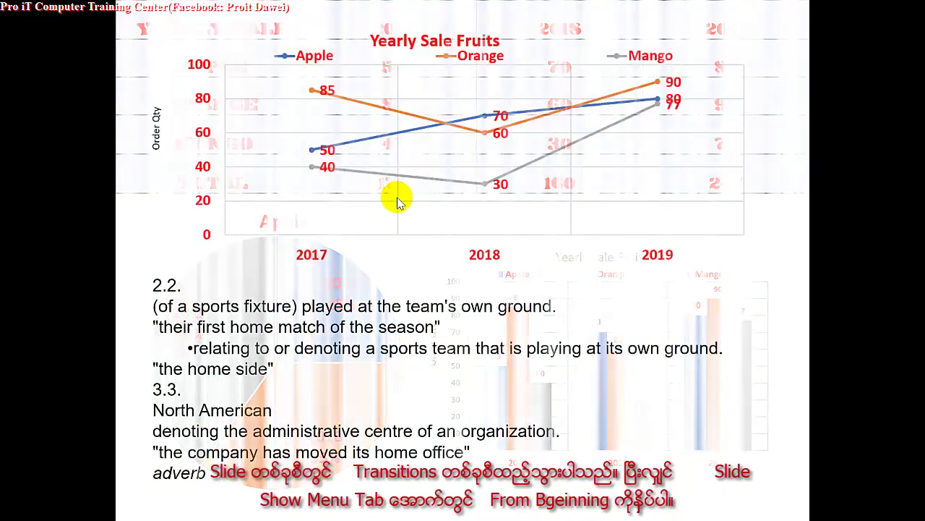
left_click(397, 203)
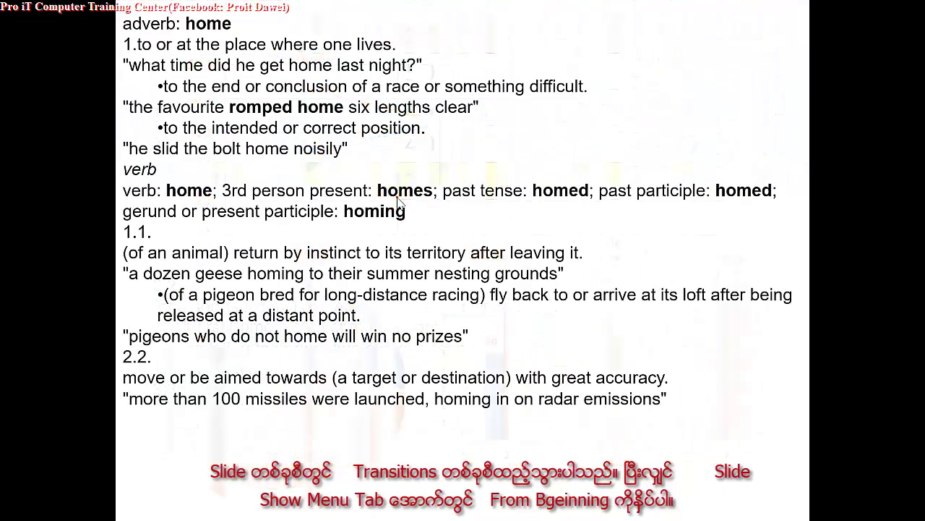
left_click(397, 203)
left_click(397, 203)
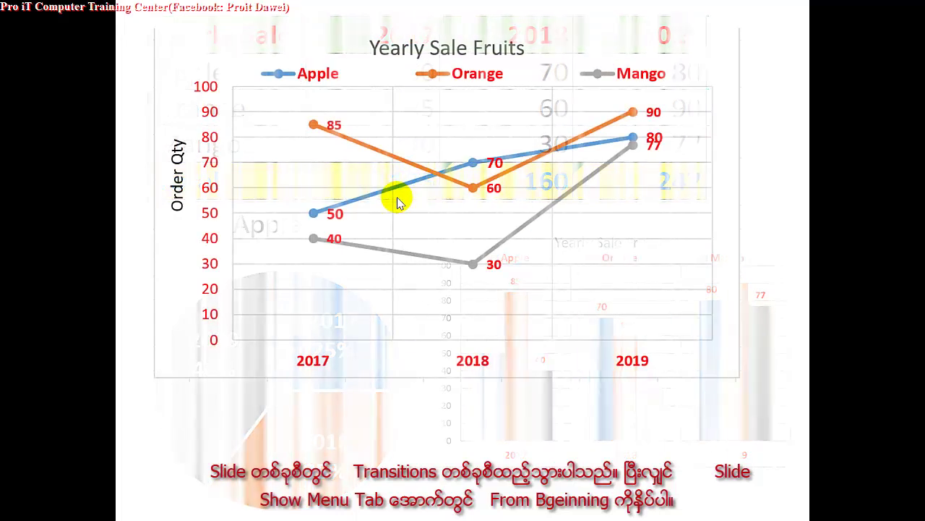
left_click(397, 201)
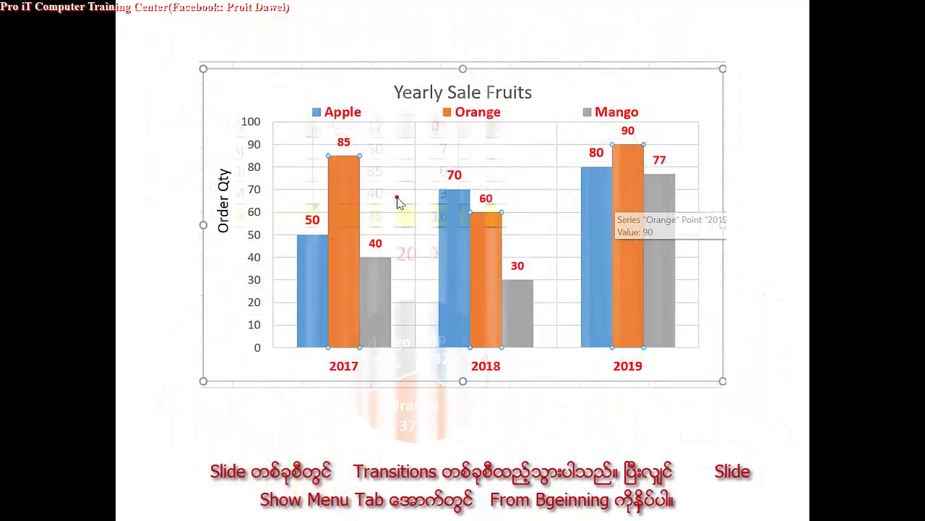
left_click(397, 202)
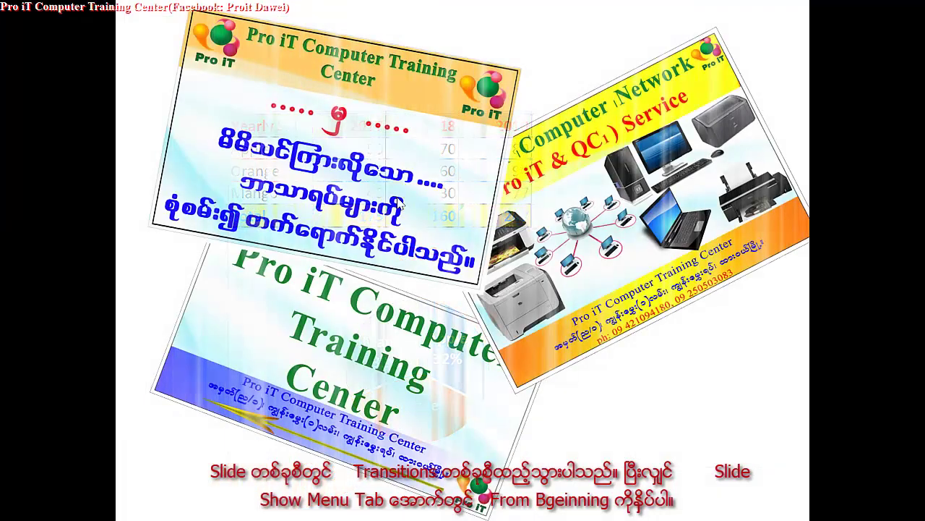
left_click(397, 203)
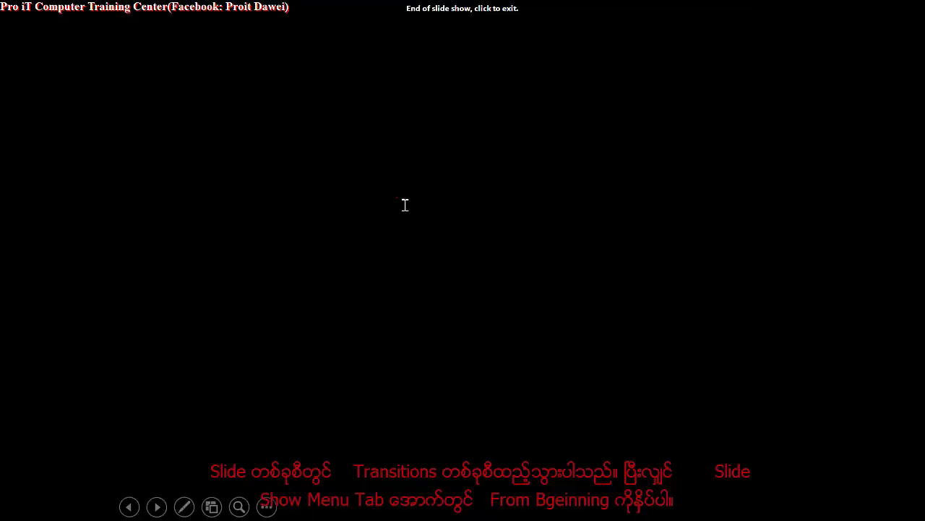
left_click(405, 205)
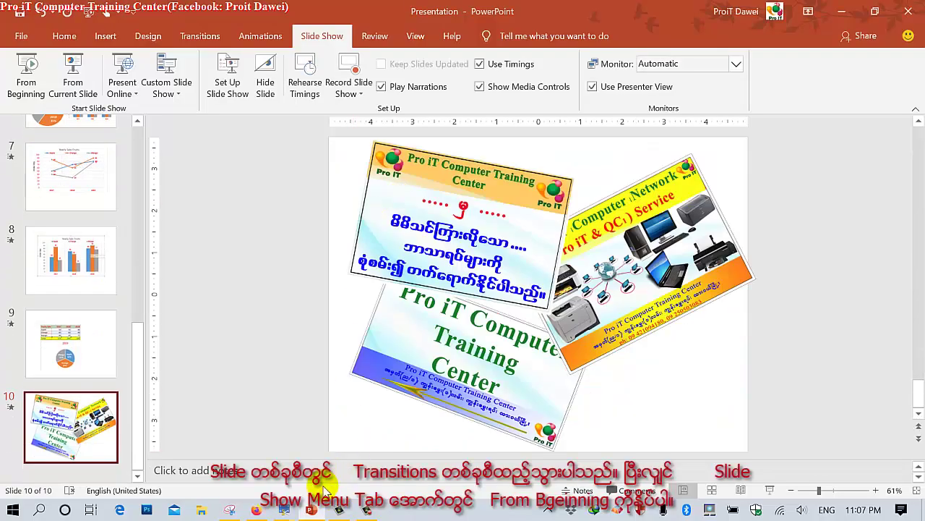
left_click(304, 510)
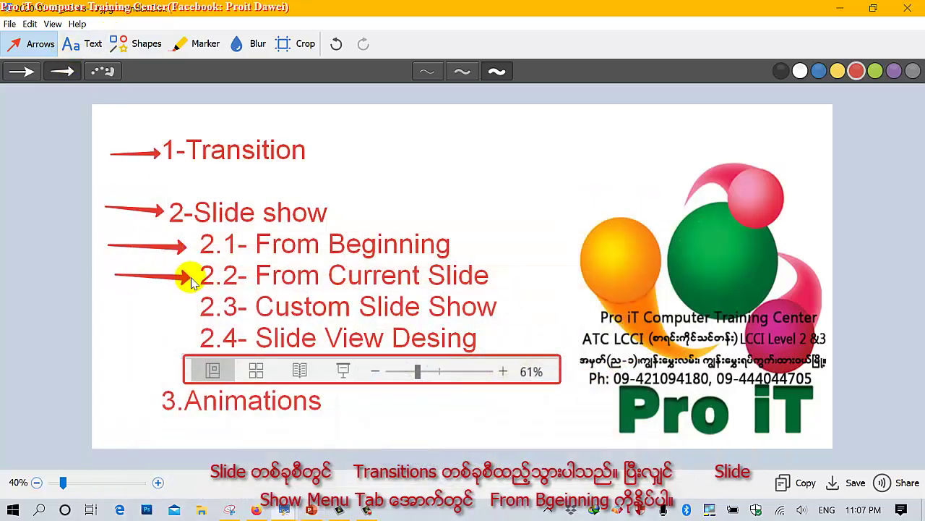
left_click(311, 510)
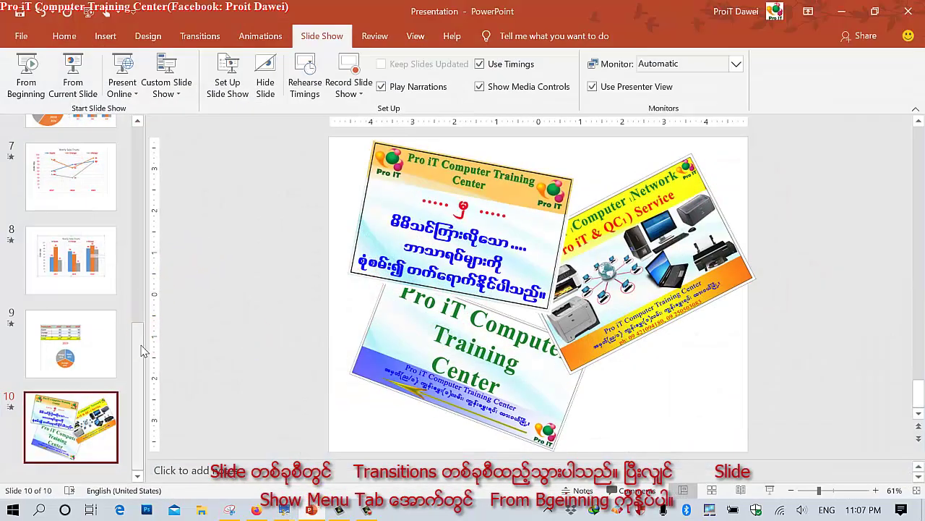
scroll(139, 325, "up", 3)
Step: Select slide 3 and start the slide show from the current slide
left_click_drag(141, 285, 149, 192)
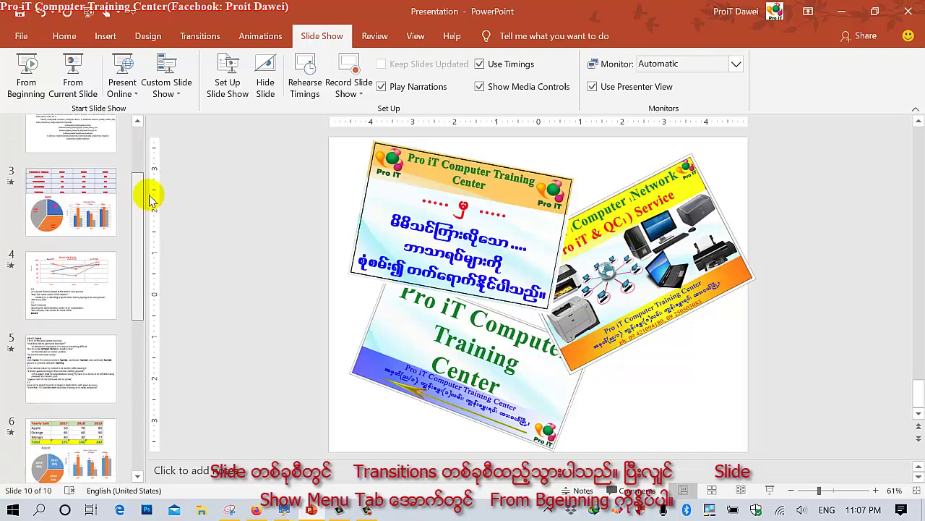
left_click(54, 219)
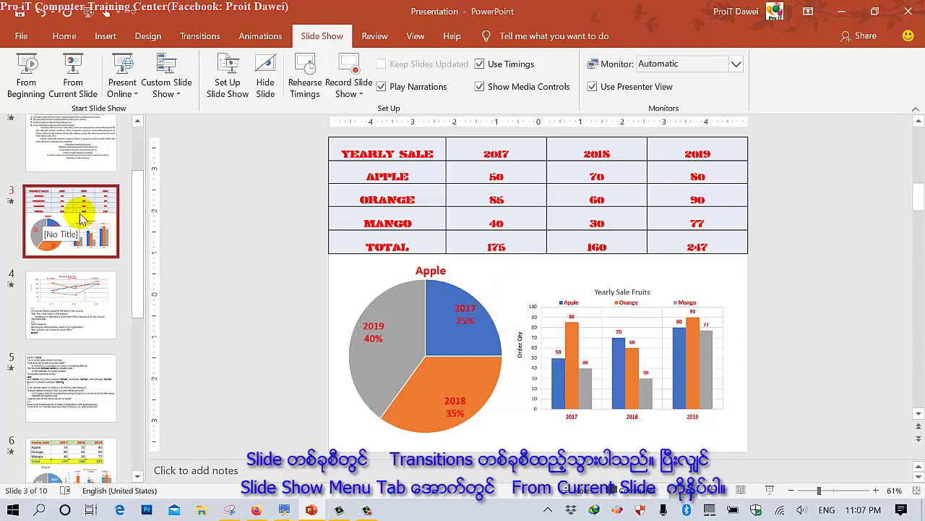
left_click(73, 81)
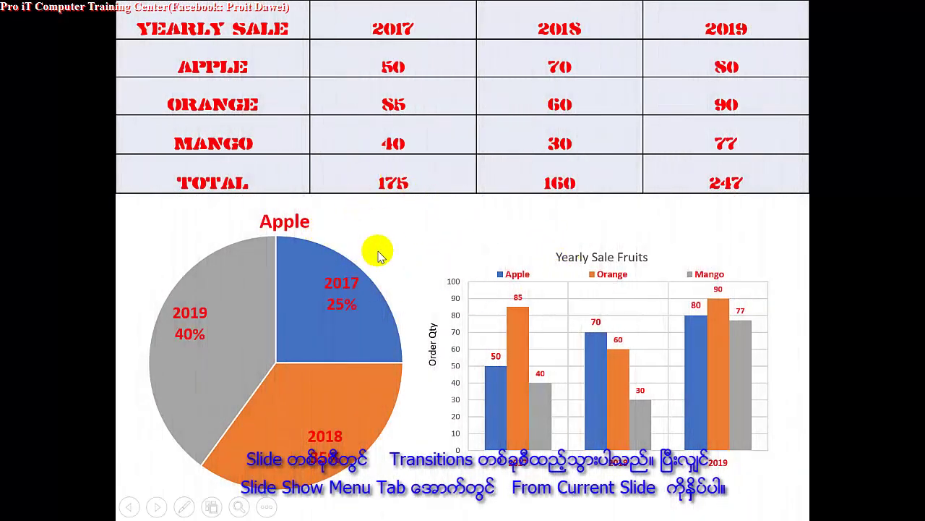
Step: Advance through the chart slides to the Pro iT collage, then exit to editing
left_click(410, 246)
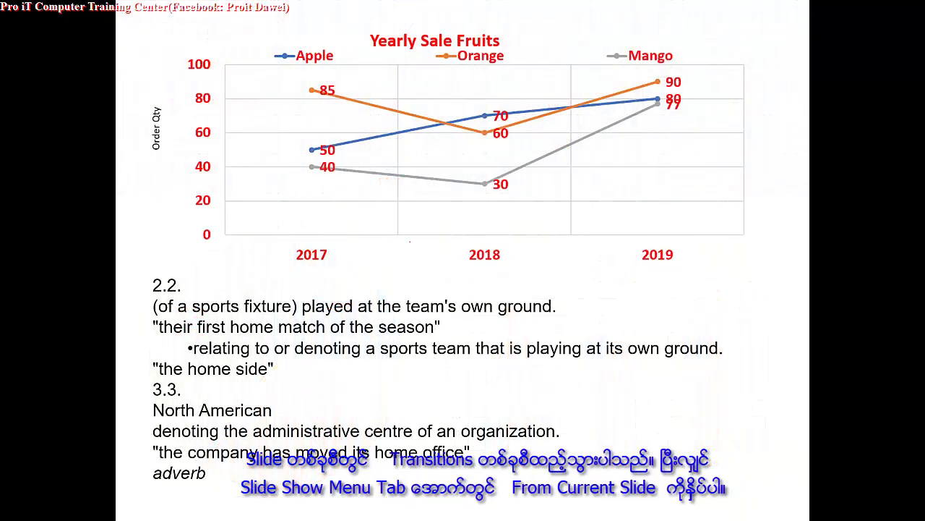
left_click(410, 241)
left_click(410, 242)
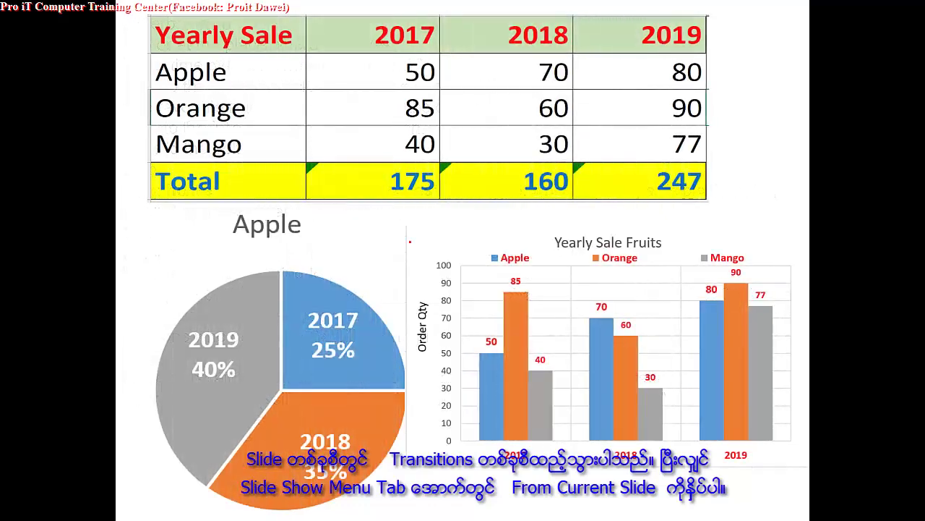
left_click(410, 242)
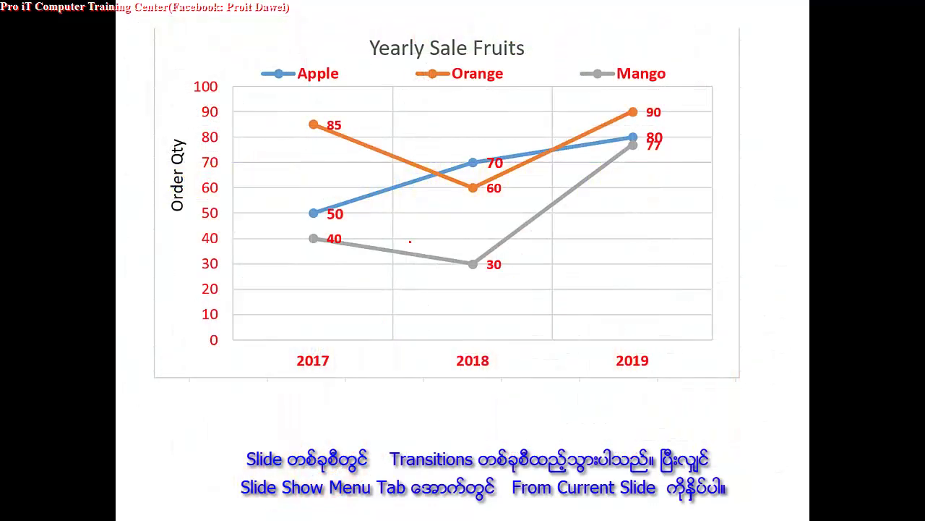
left_click(410, 241)
left_click(410, 242)
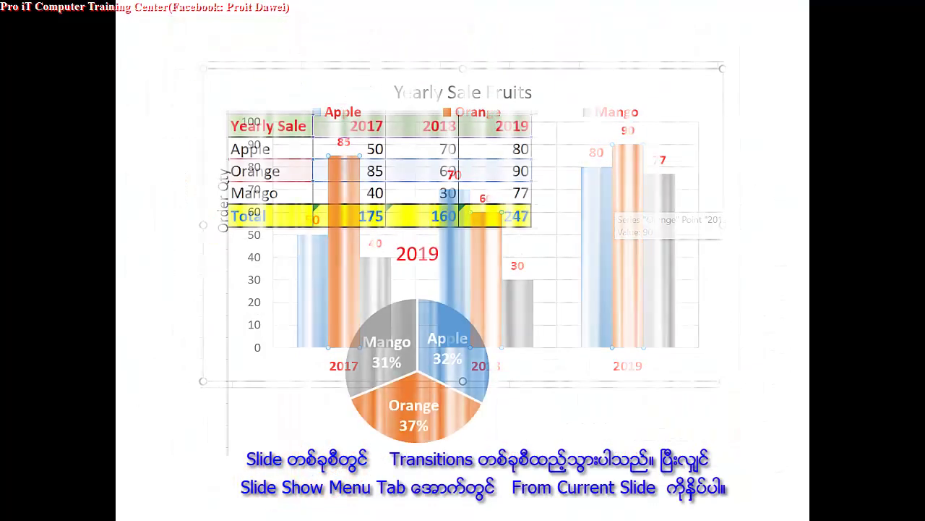
left_click(410, 242)
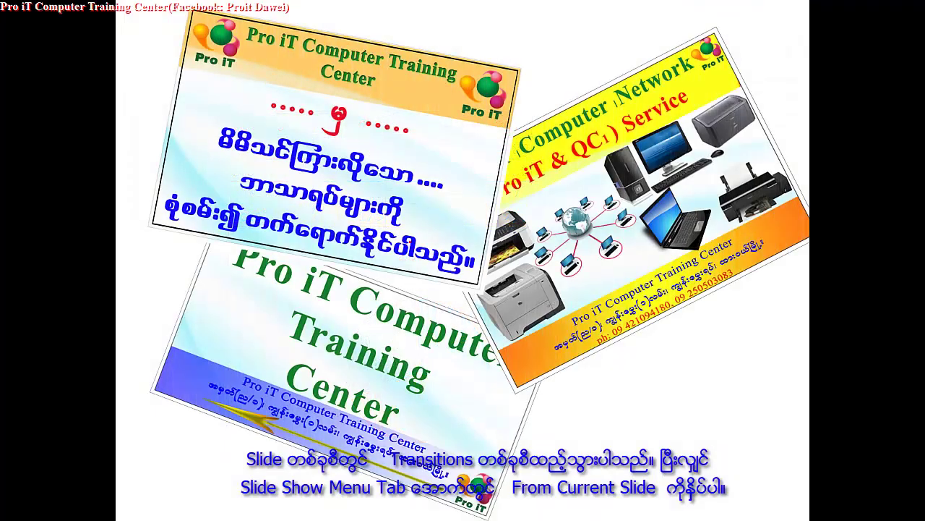
left_click(410, 242)
left_click(410, 241)
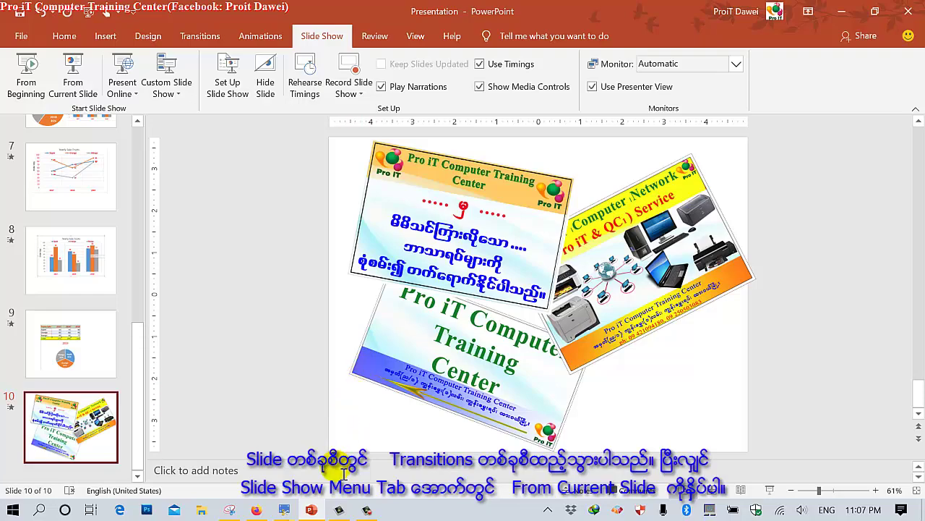
Step: Reopen the lesson outline image, then bring PowerPoint back to the front at slide 10
mouse_move(285, 513)
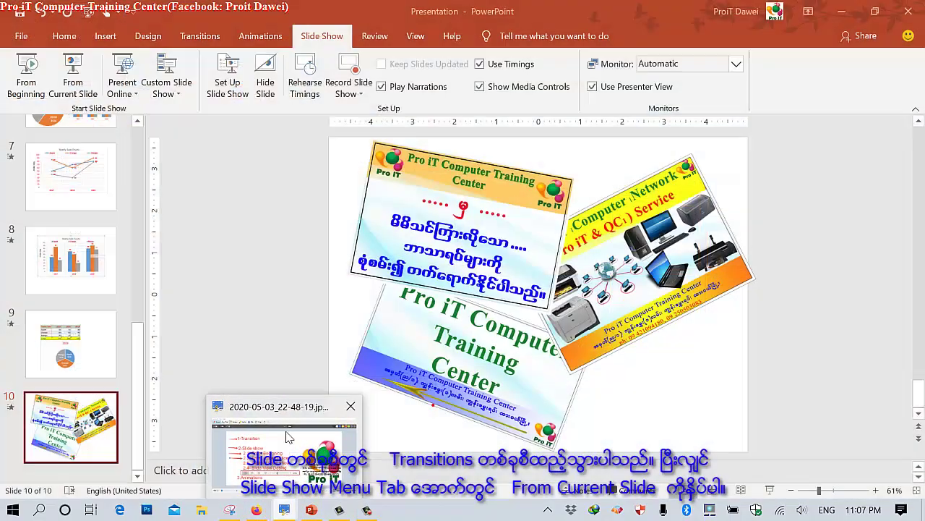
left_click(281, 439)
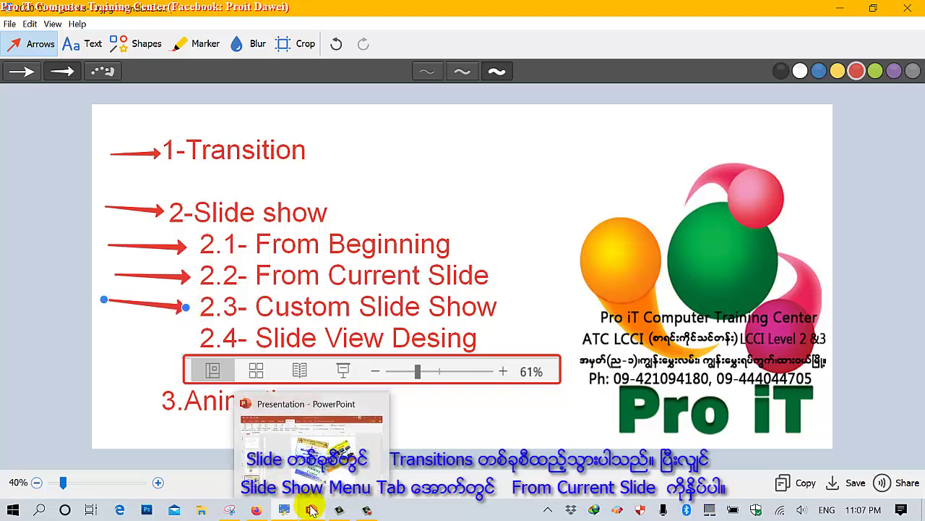
left_click(311, 509)
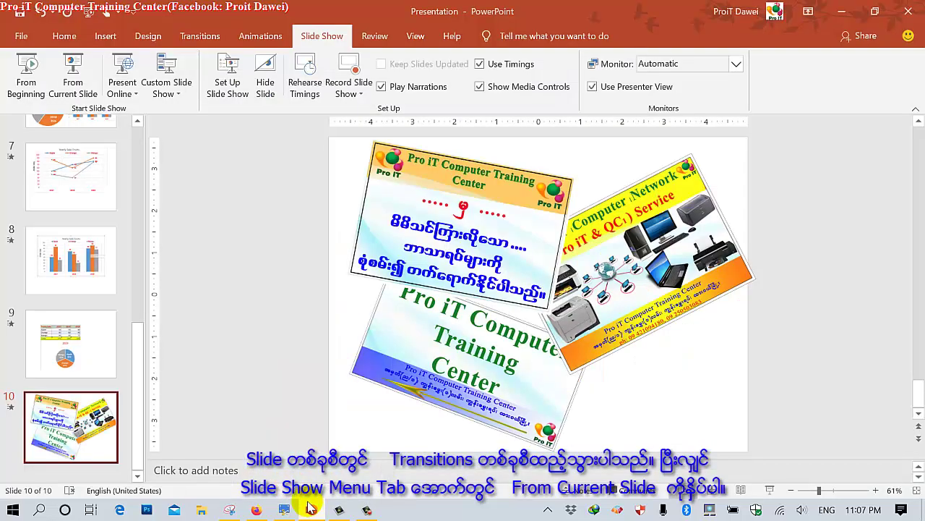
Step: From slide 1, start defining a new custom show under Custom Slide Show > Custom Shows
left_click_drag(140, 382, 133, 177)
left_click(72, 169)
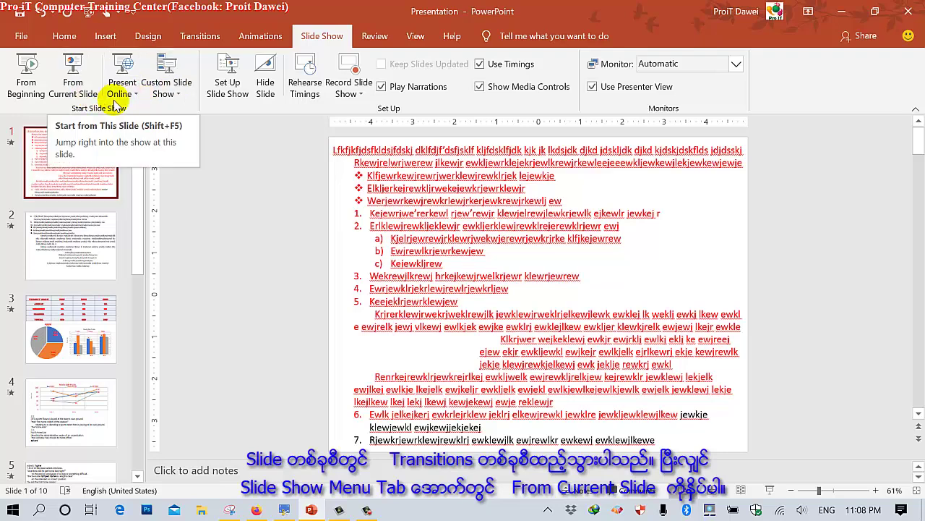
left_click(169, 97)
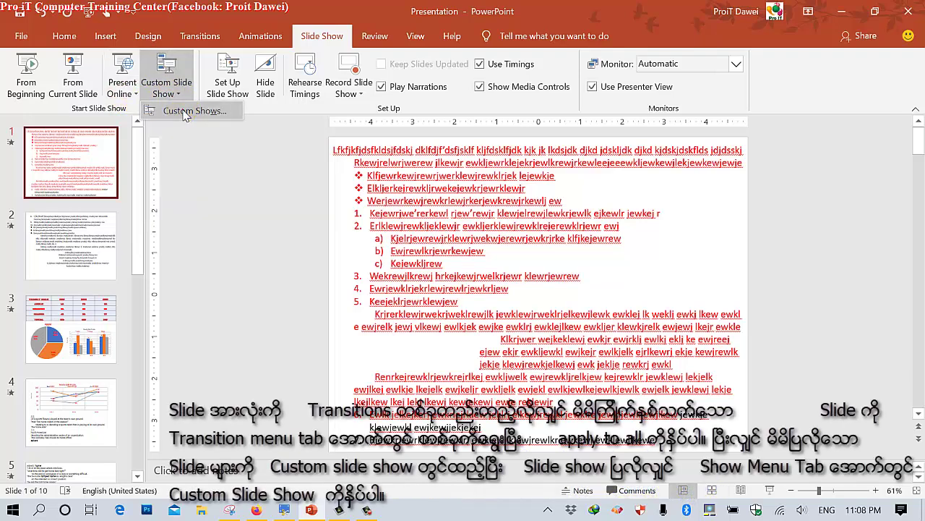
left_click(183, 111)
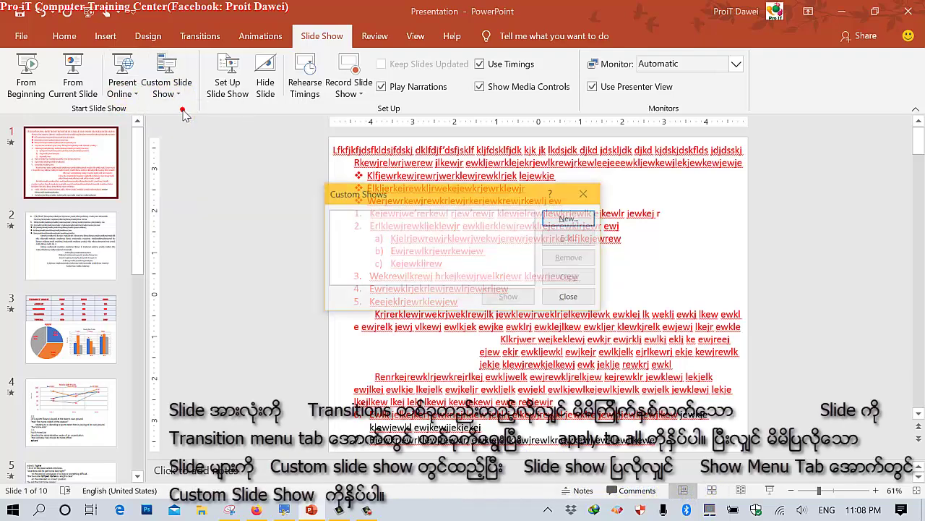
left_click(569, 219)
type("My Show")
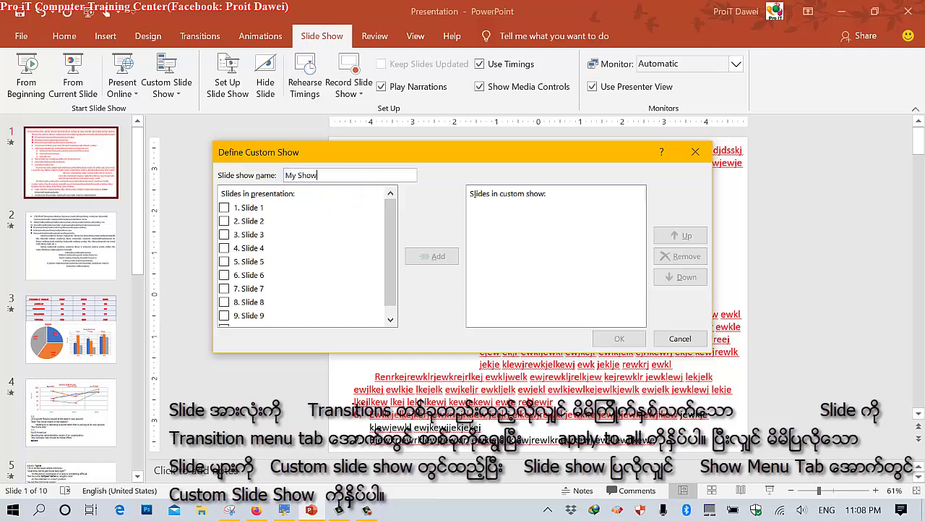
Step: Add Slides 1, 2, 3, 4 and 5 to the My Show list
left_click(224, 208)
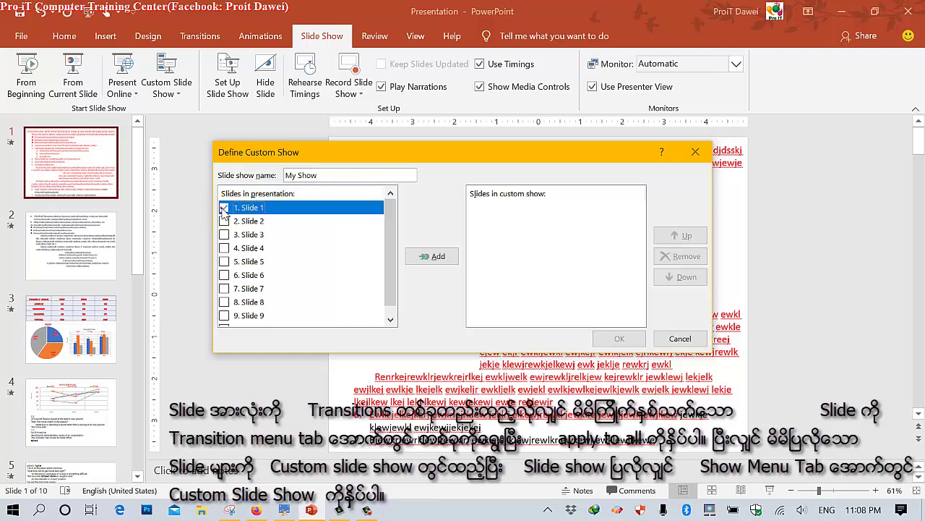
left_click(420, 257)
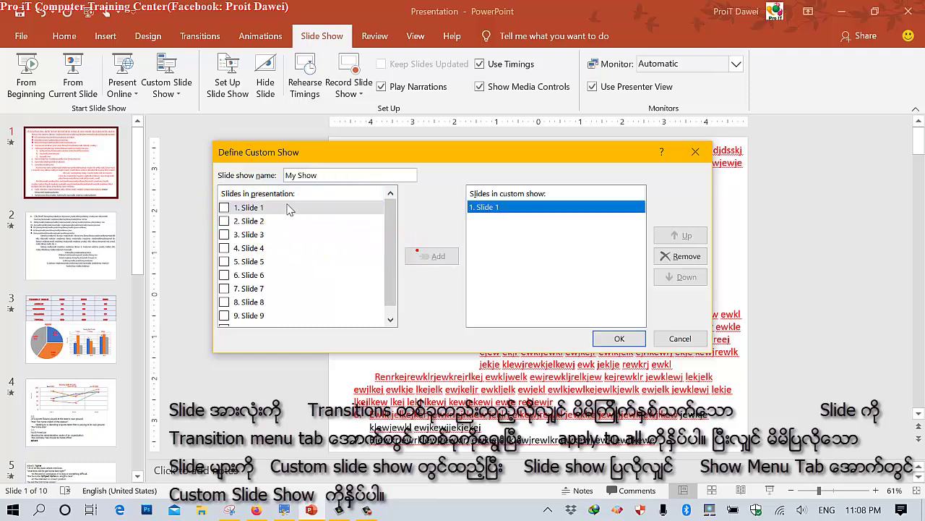
left_click(226, 210)
left_click(225, 221)
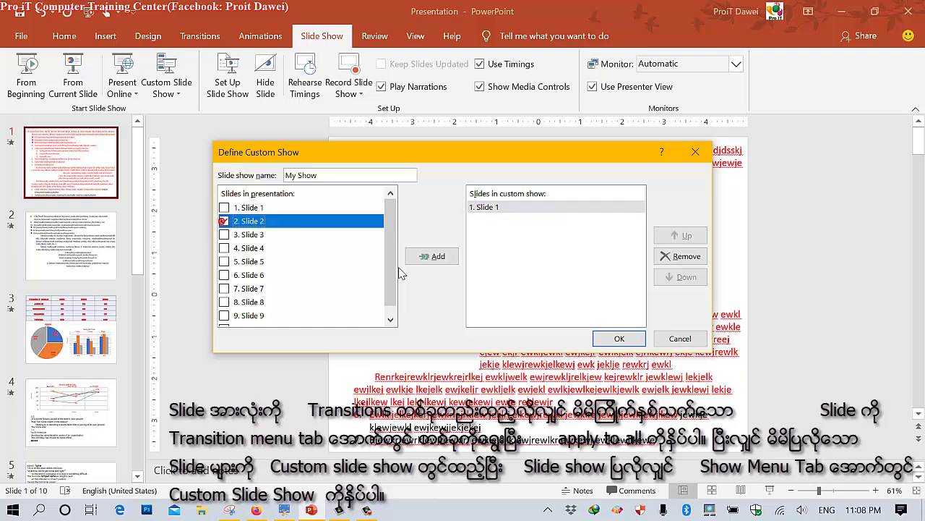
left_click(425, 256)
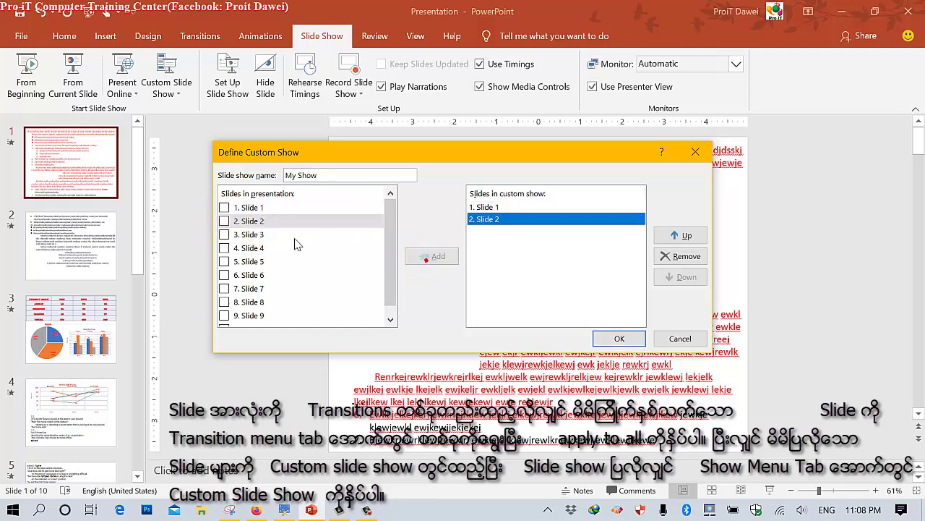
left_click(224, 234)
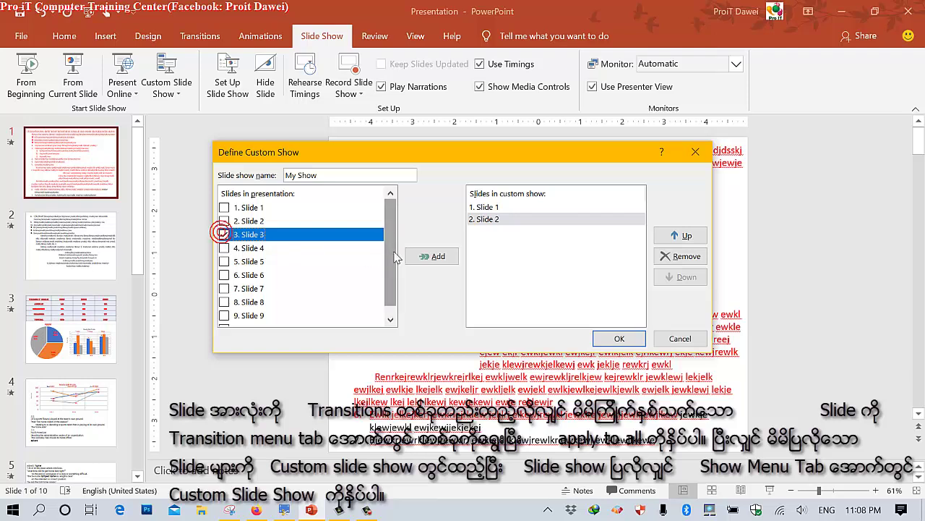
left_click(431, 256)
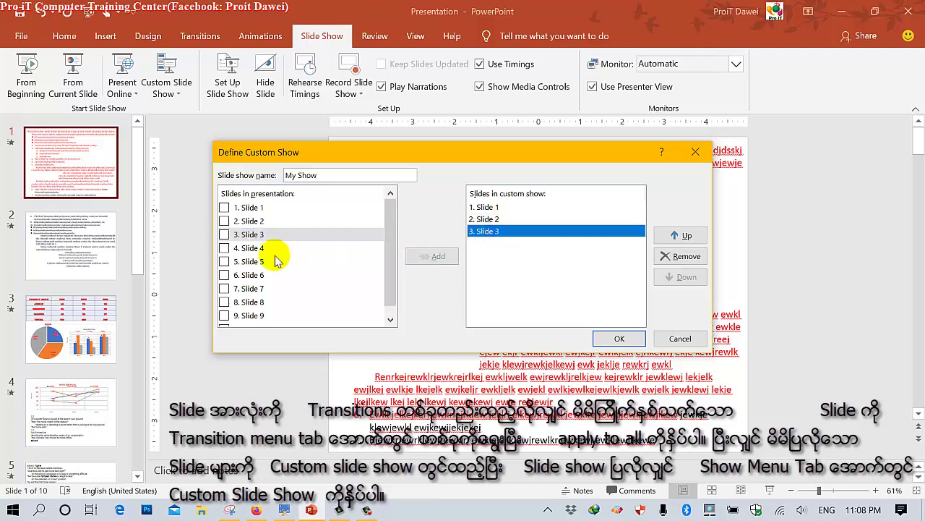
left_click(224, 248)
left_click(426, 256)
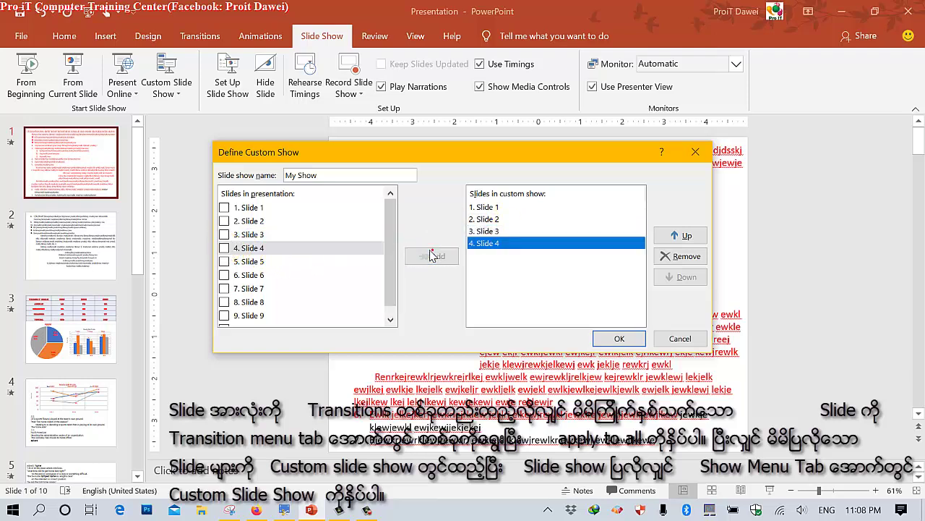
left_click(224, 261)
left_click(433, 258)
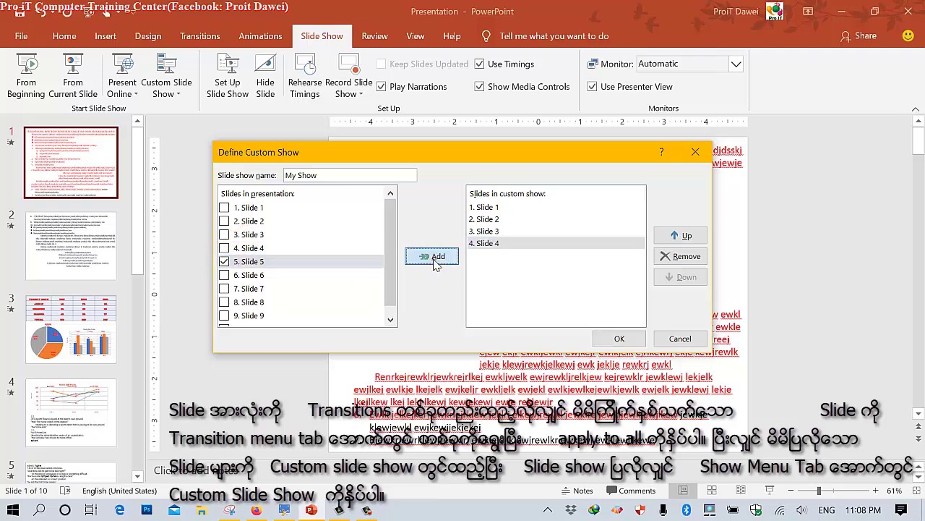
Step: Reorder the show entries with Up/Down so they run 1, 2, 3, 5, 4
left_click(491, 244)
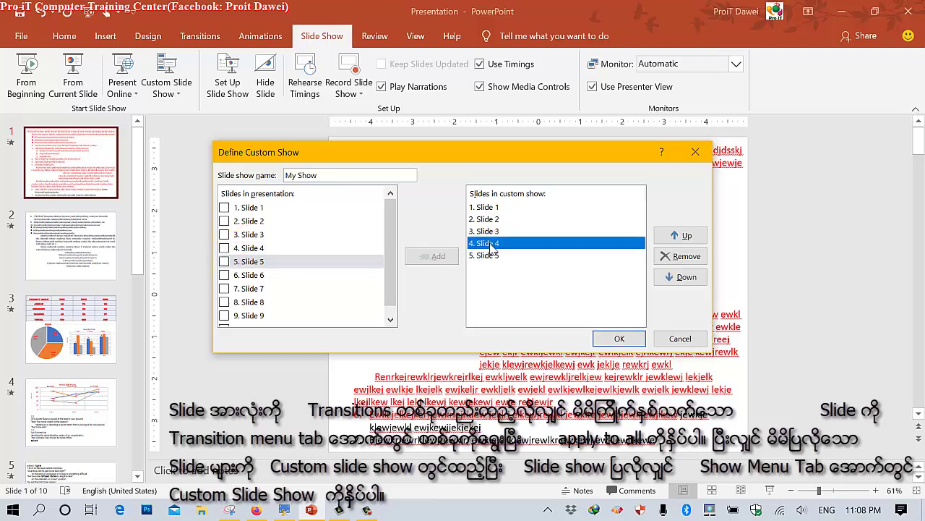
left_click(687, 236)
left_click(687, 235)
left_click(687, 236)
left_click(497, 211)
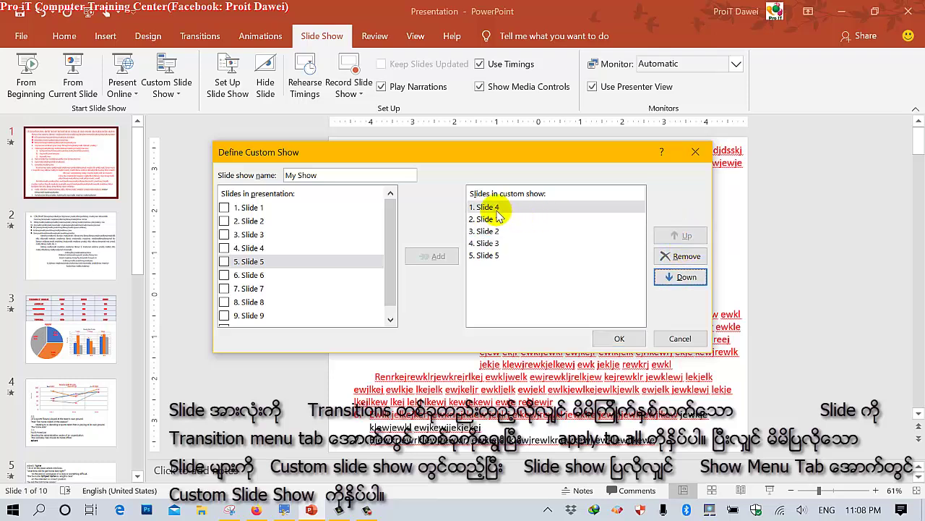
left_click(497, 219)
left_click(683, 236)
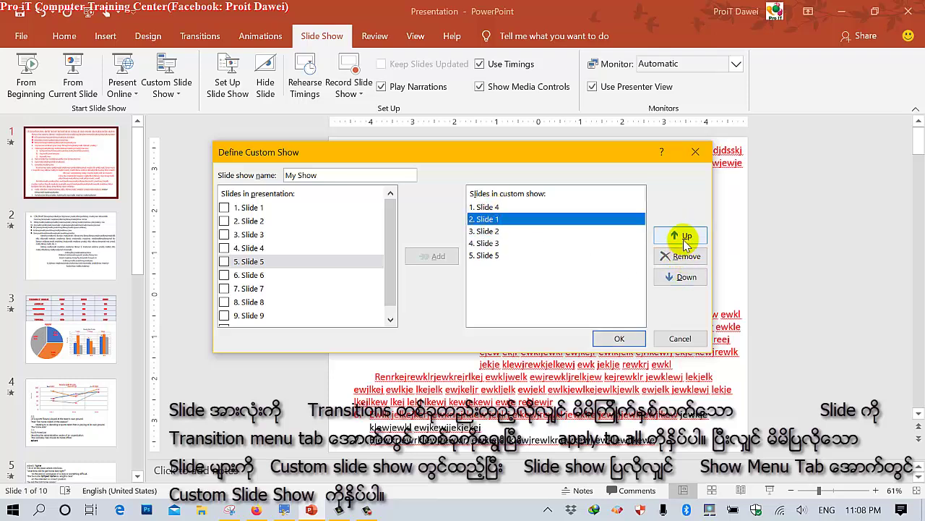
left_click(496, 220)
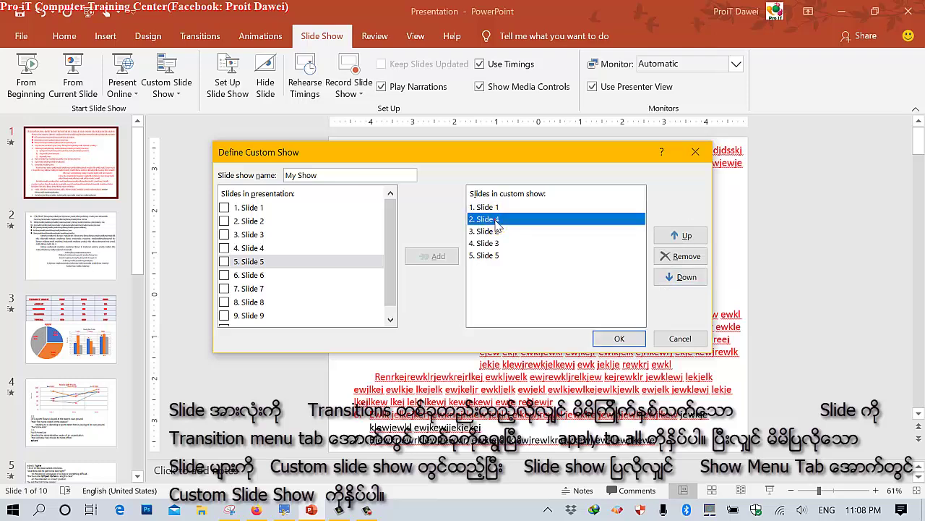
left_click(679, 281)
left_click(680, 282)
left_click(680, 286)
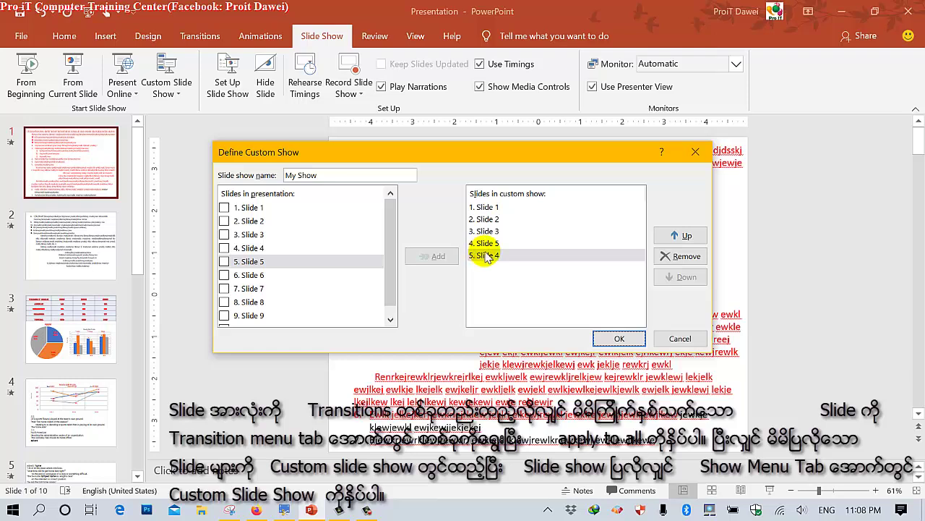
left_click(489, 257)
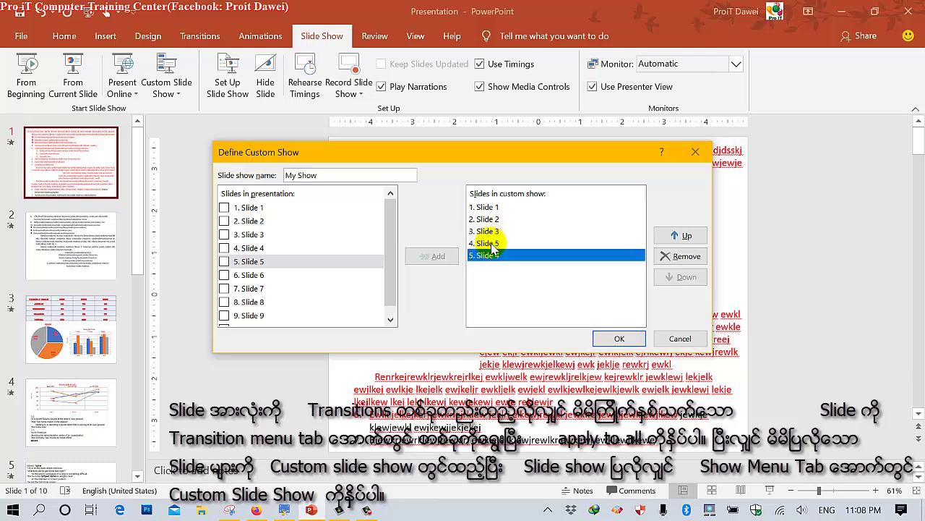
left_click(492, 244)
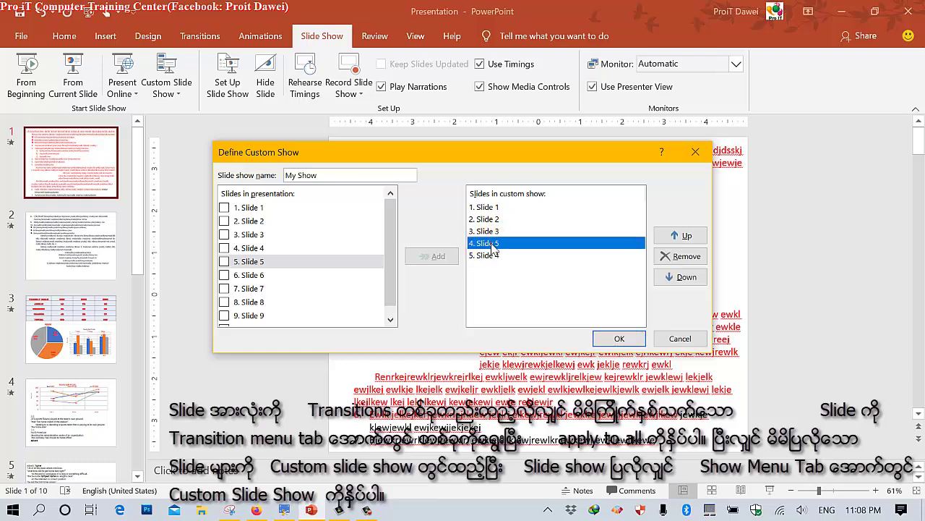
Step: Remove Slide 5, then append Slides 1, 4 and 5 to the show
left_click(686, 257)
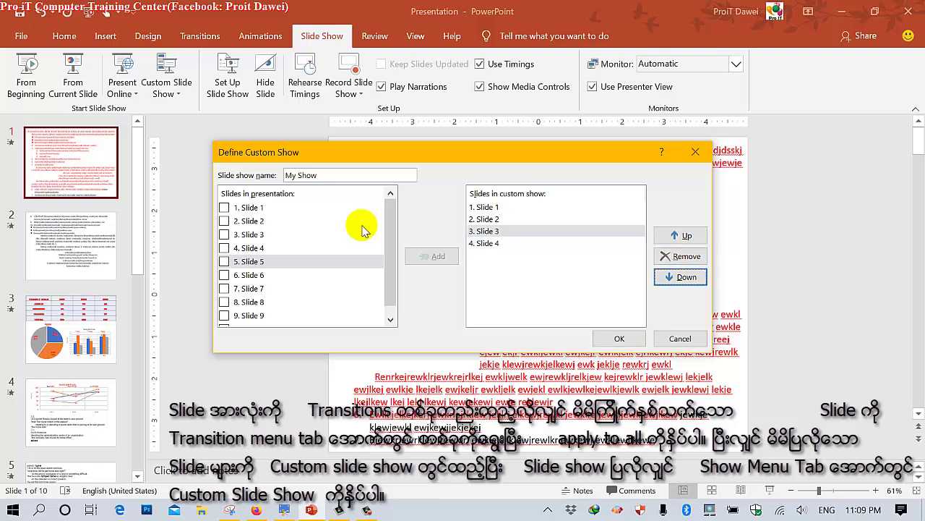
left_click(494, 246)
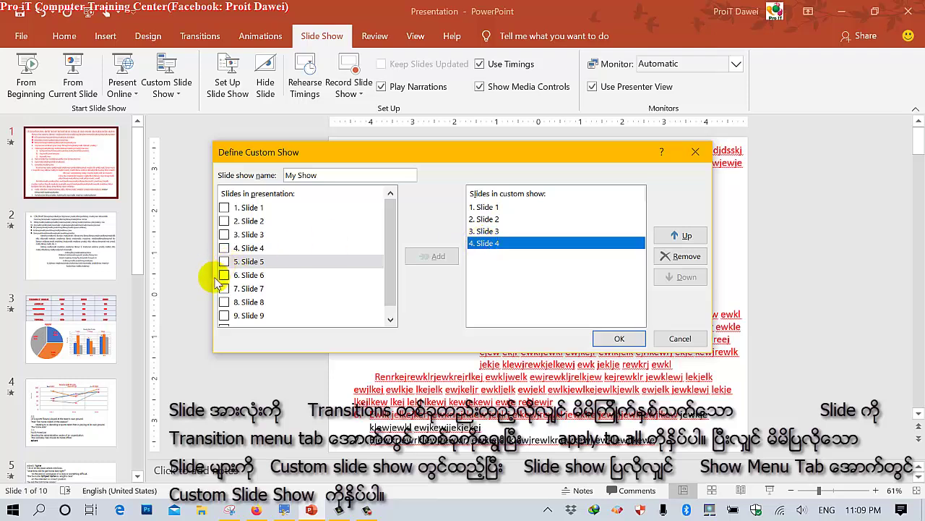
left_click(224, 208)
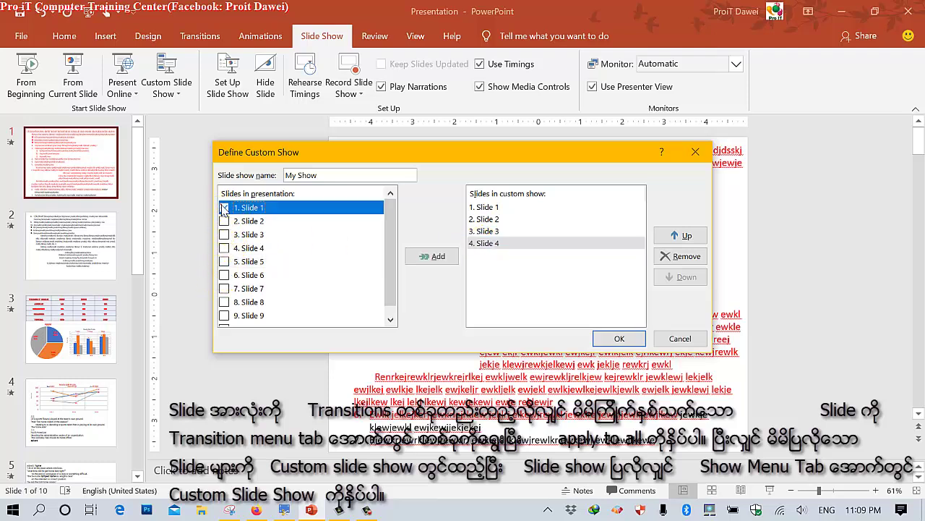
left_click(427, 256)
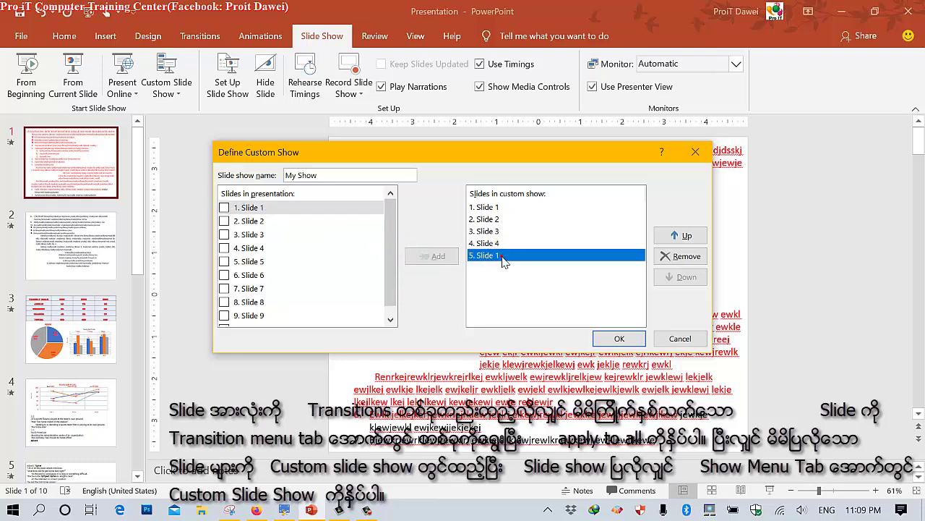
left_click(486, 207)
left_click(489, 256)
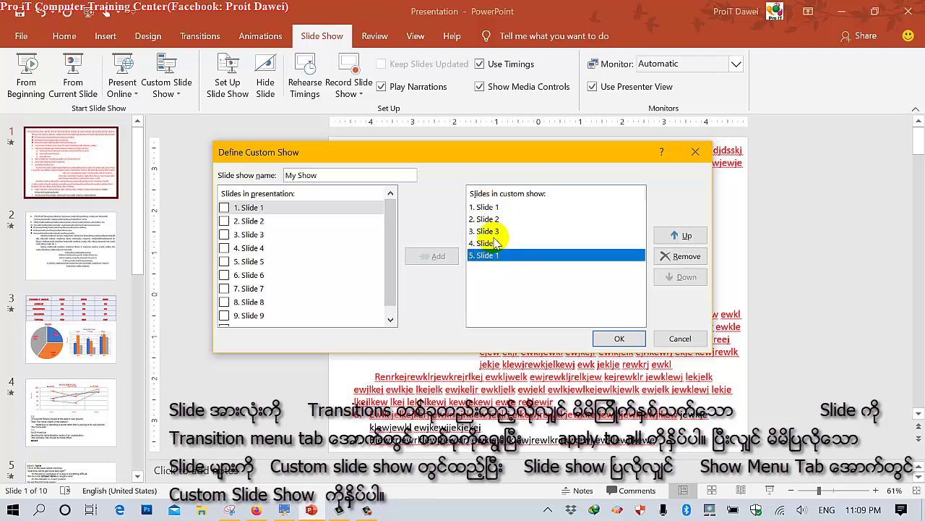
left_click(225, 248)
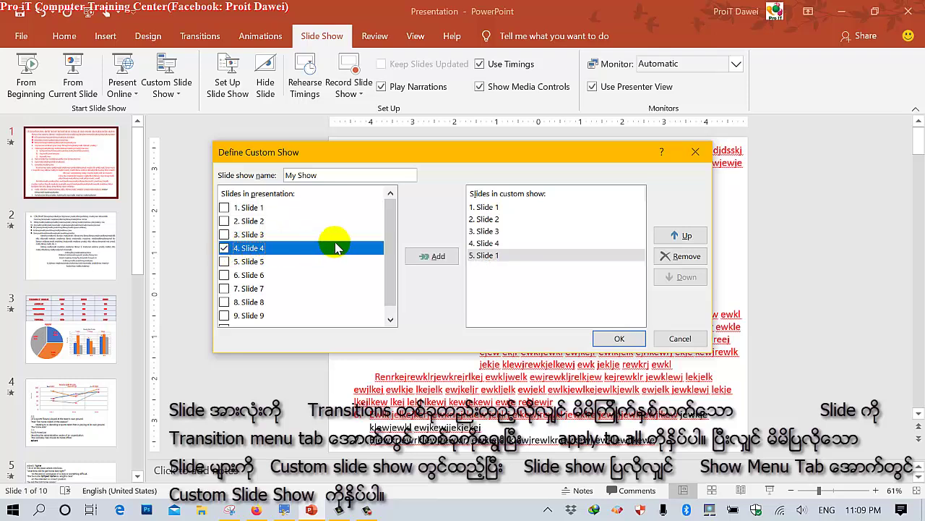
left_click(421, 257)
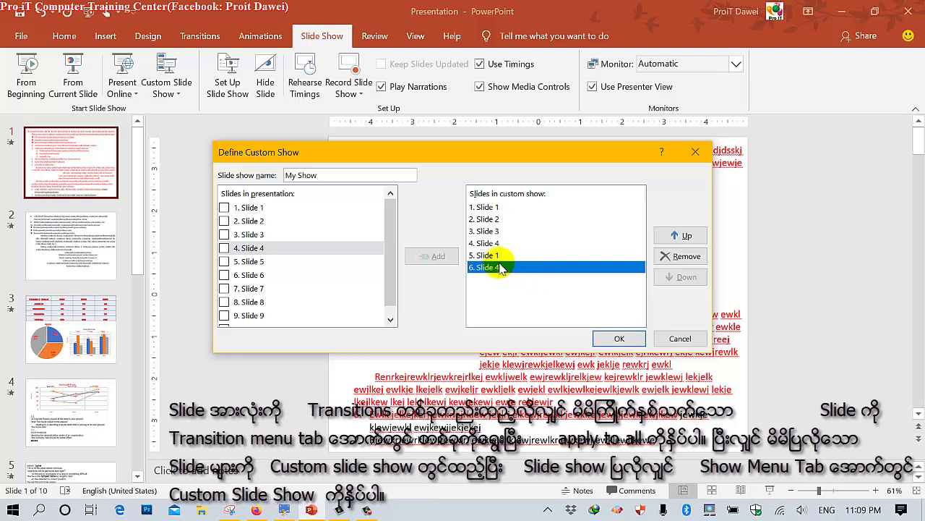
left_click(225, 261)
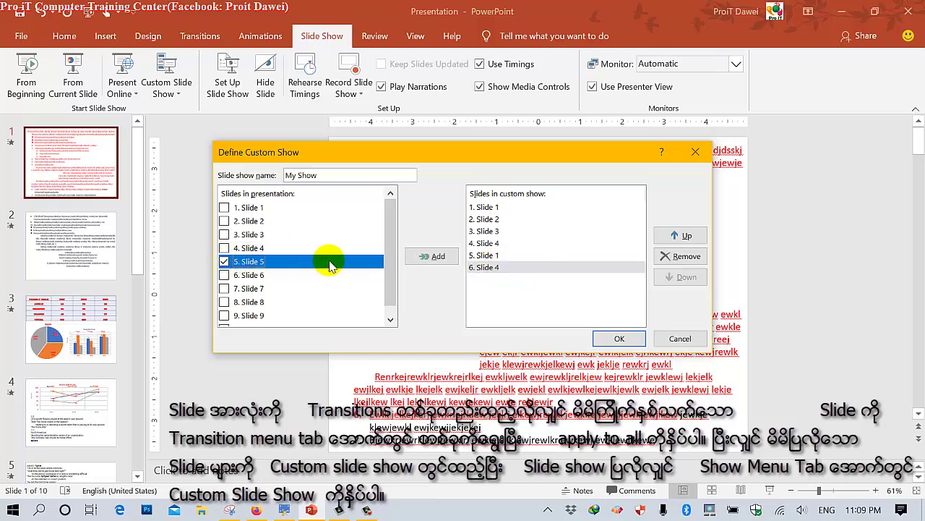
left_click(428, 257)
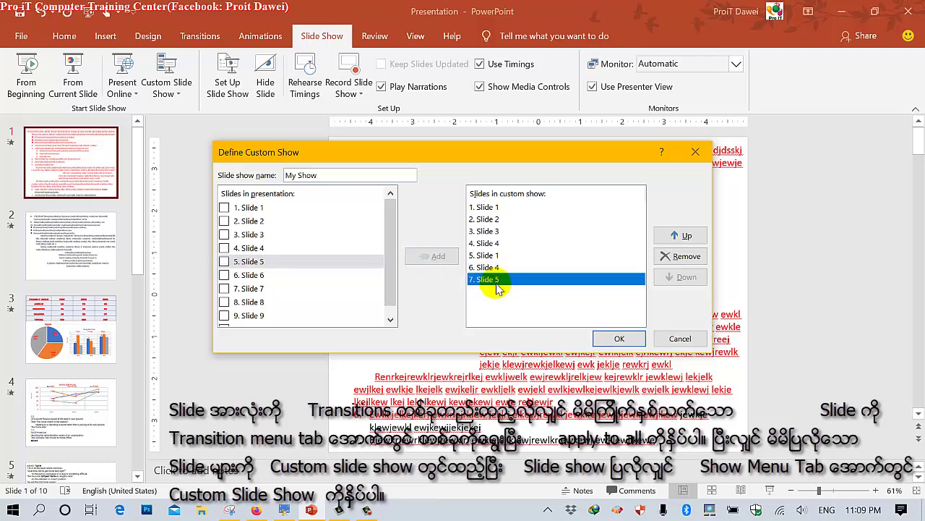
Step: Step through the show entries to verify the order 1–4, 1, 4, 5
left_click(490, 211)
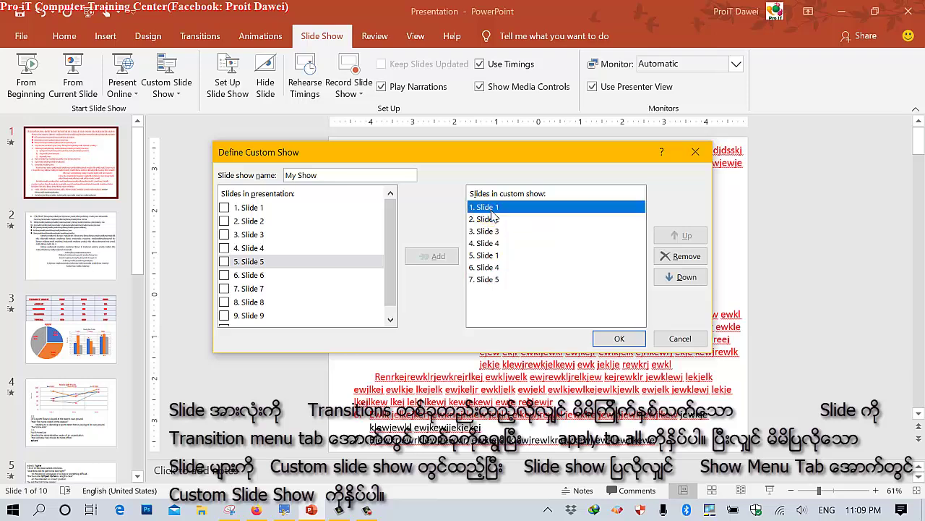
left_click(491, 219)
left_click(490, 230)
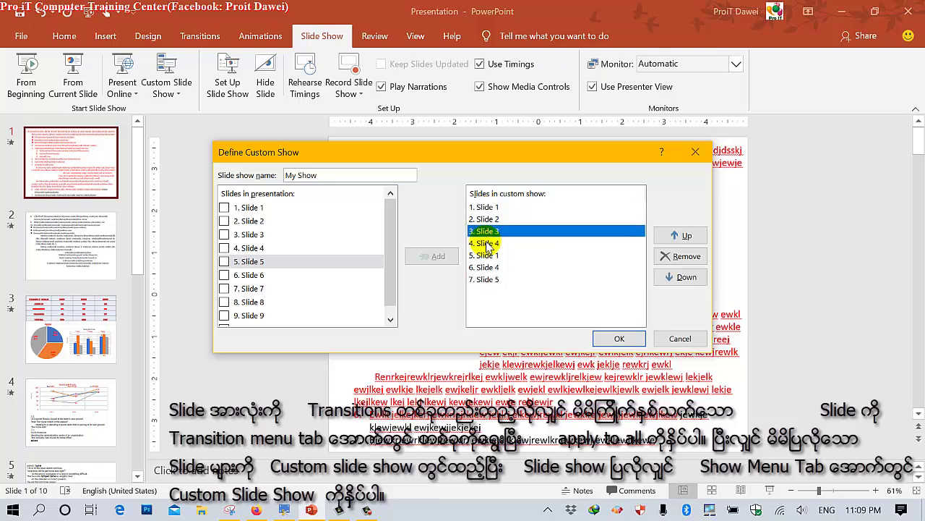
left_click(488, 243)
left_click(491, 257)
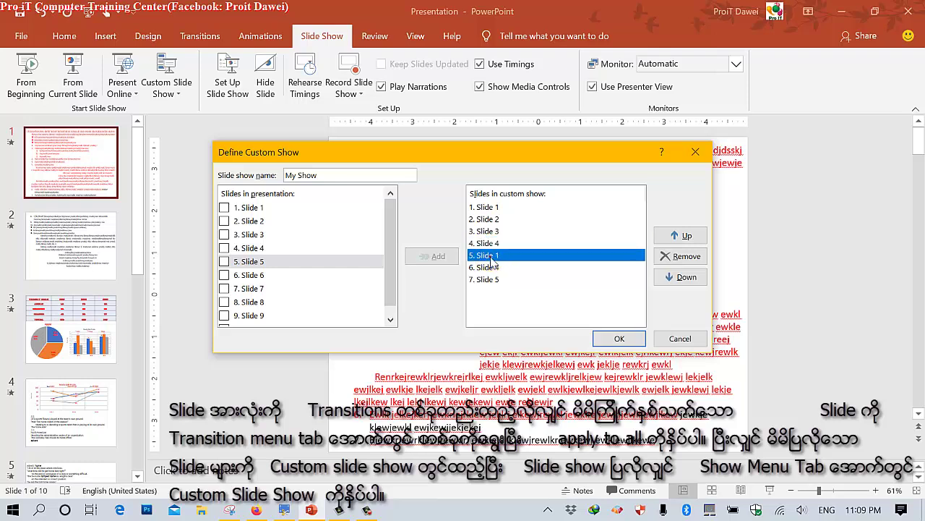
left_click(498, 268)
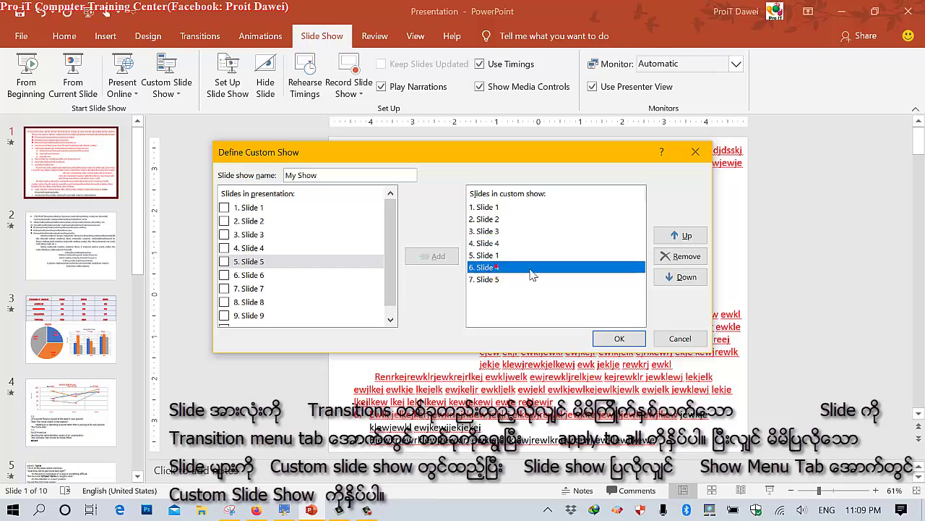
left_click(492, 280)
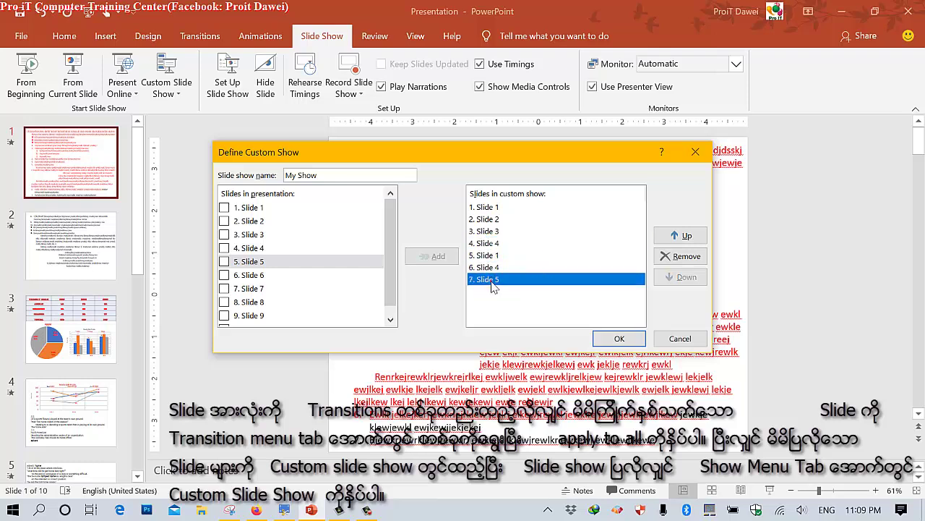
Step: Append Slides 6, 7, 8, 9 and 10 to My Show
left_click(225, 275)
left_click(437, 262)
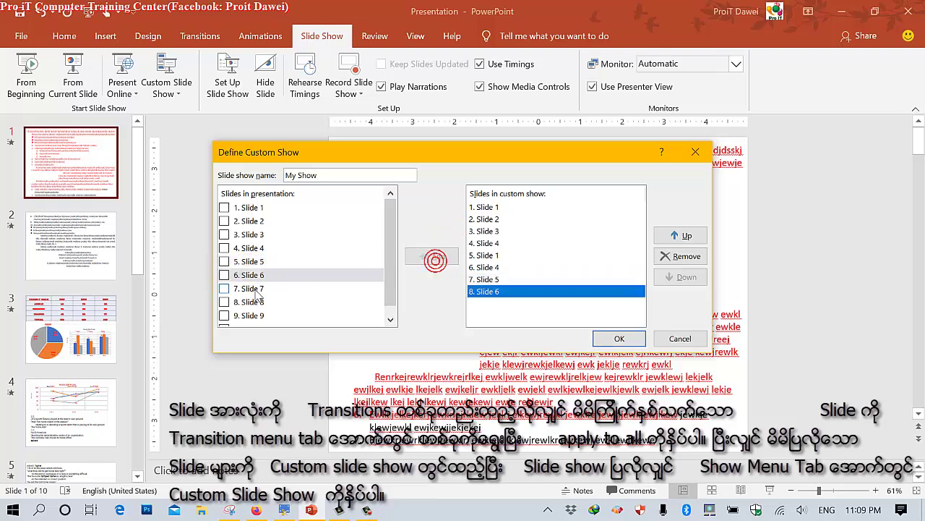
left_click(225, 288)
left_click(431, 262)
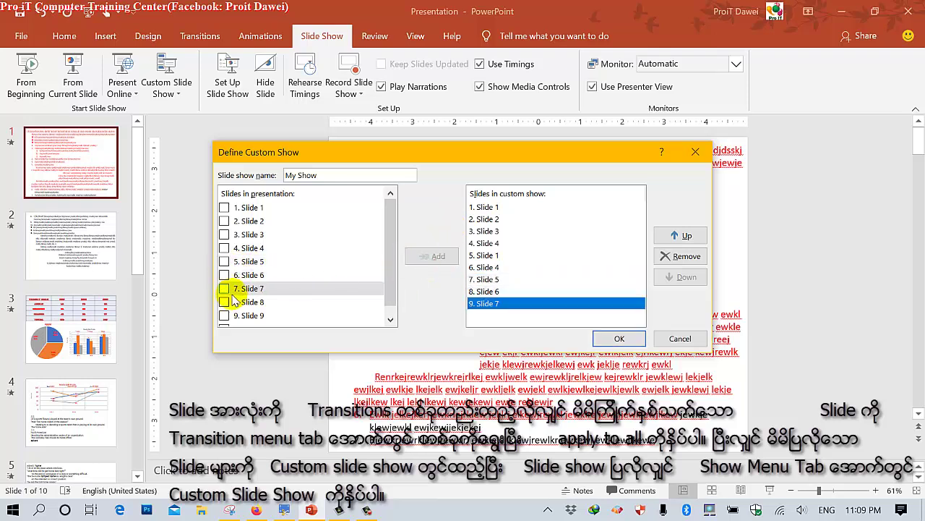
left_click(224, 302)
left_click(423, 257)
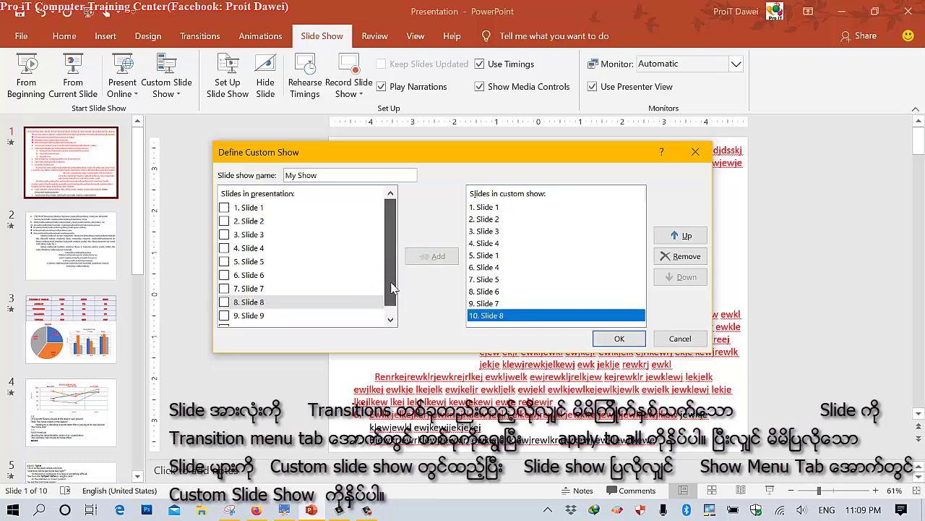
left_click_drag(393, 287, 393, 295)
left_click(224, 306)
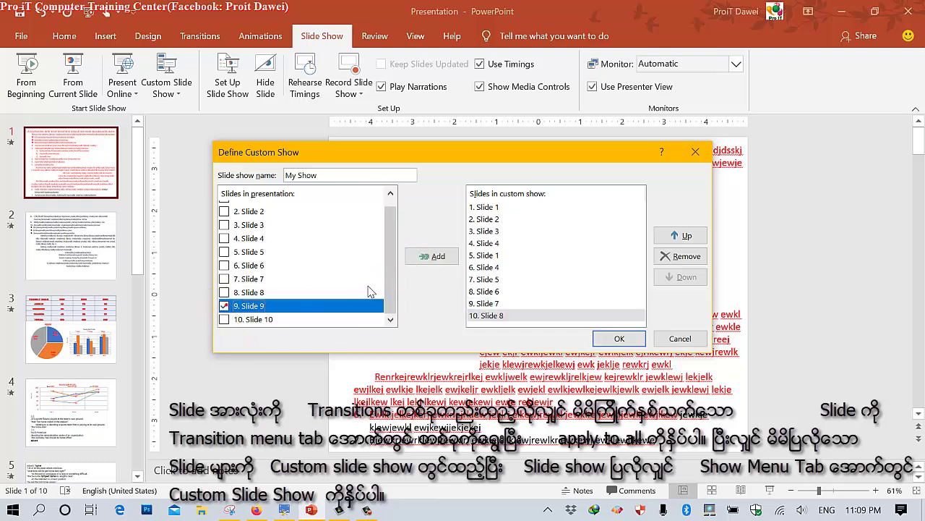
left_click(430, 256)
left_click(230, 319)
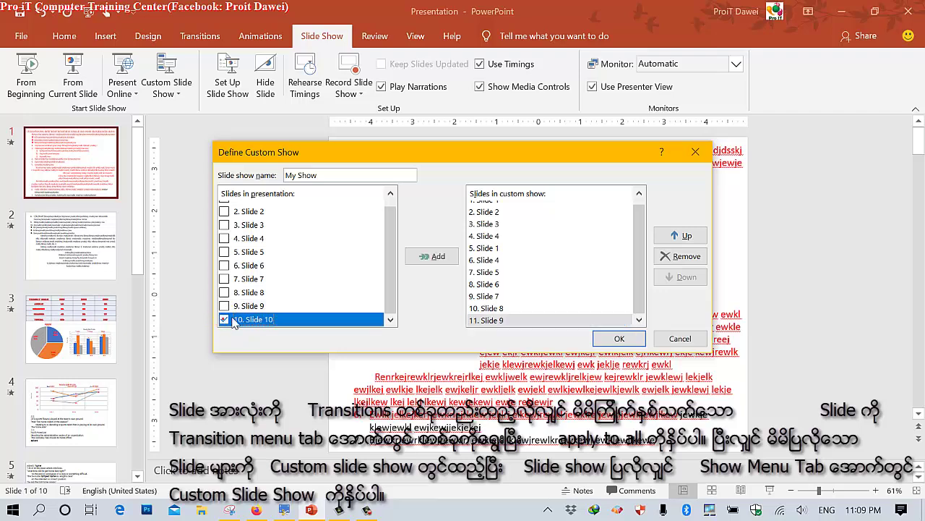
left_click(438, 255)
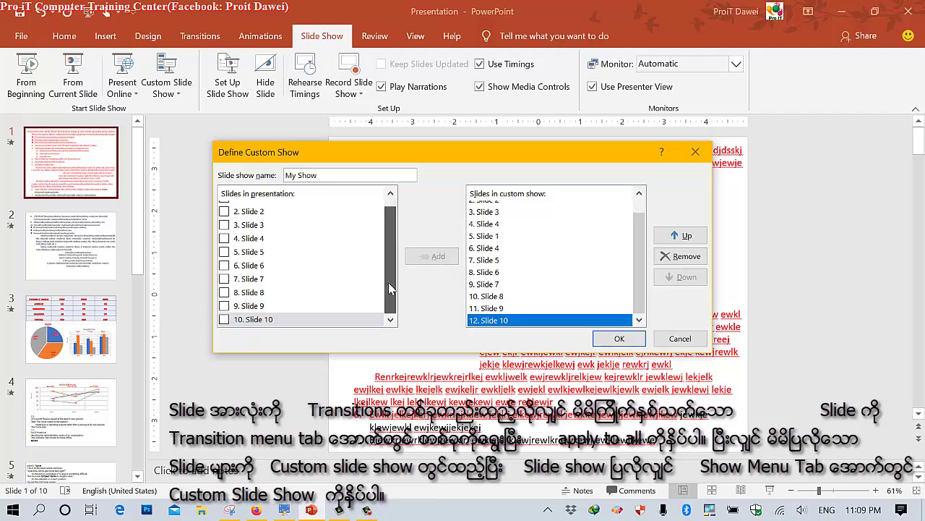
left_click_drag(389, 288, 393, 263)
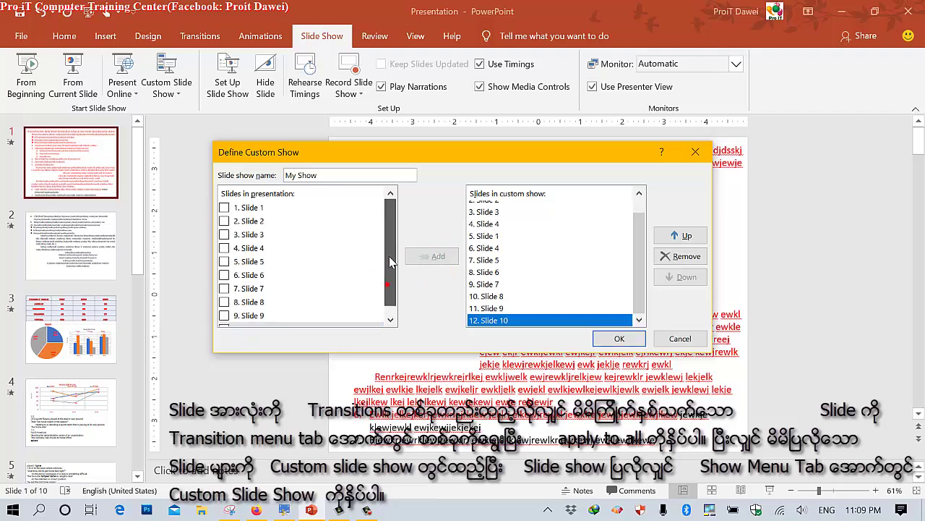
Step: Append Slide 2 and Slide 10 once more, then review the final entries
left_click(223, 222)
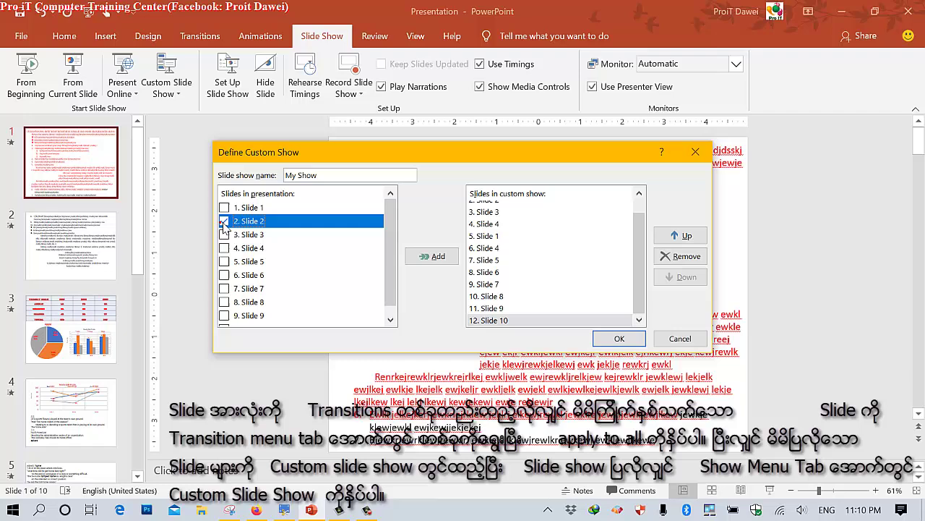
left_click(416, 261)
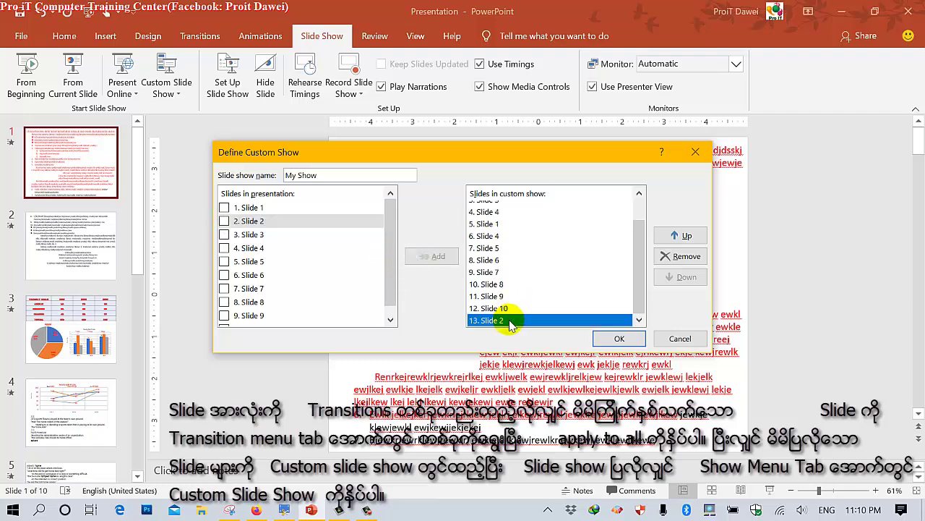
scroll(378, 265, "down", 1)
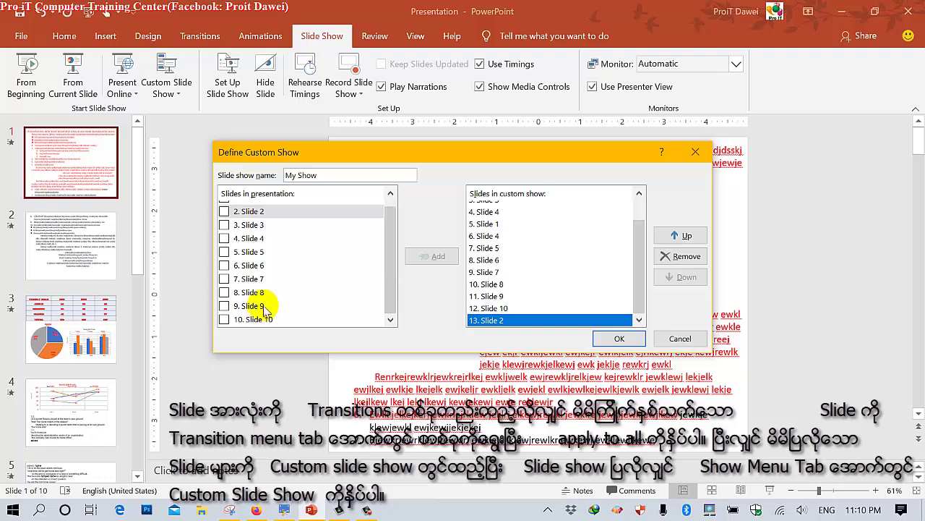
left_click(224, 319)
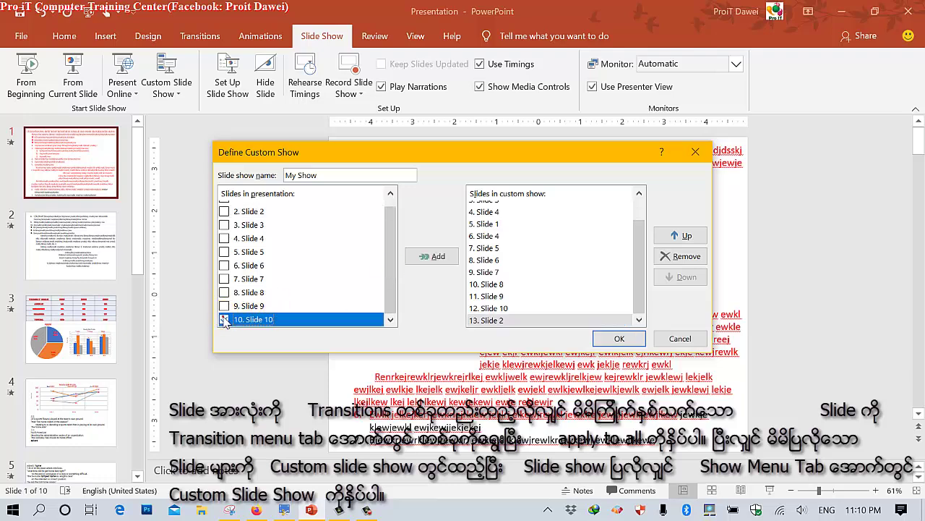
left_click(437, 257)
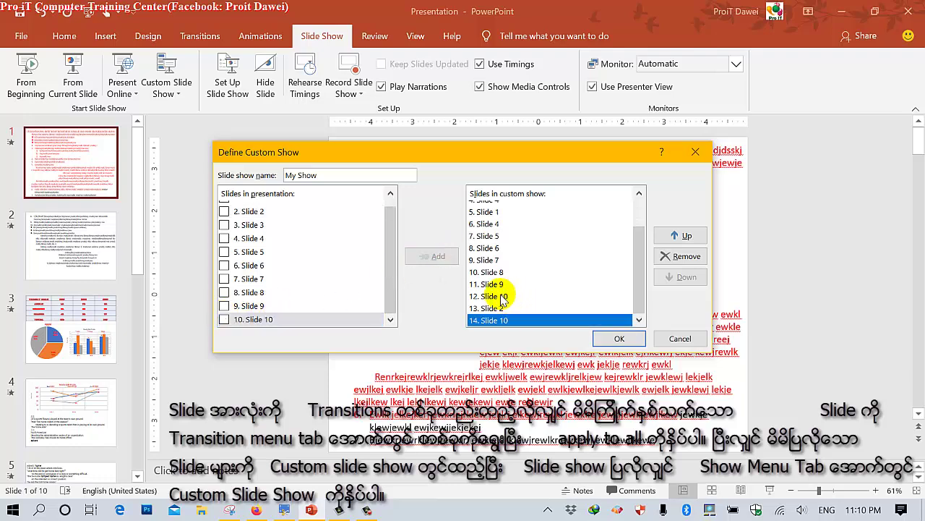
left_click(499, 296)
left_click(499, 308)
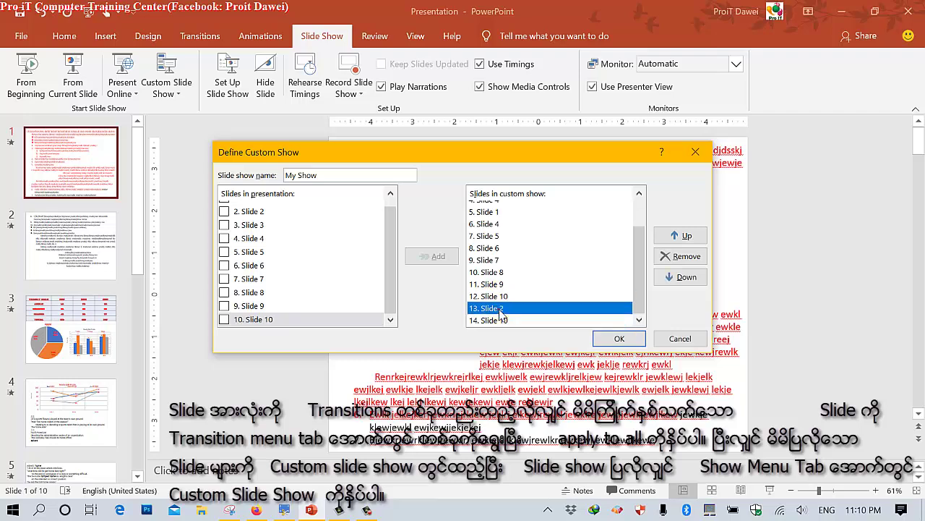
left_click(486, 321)
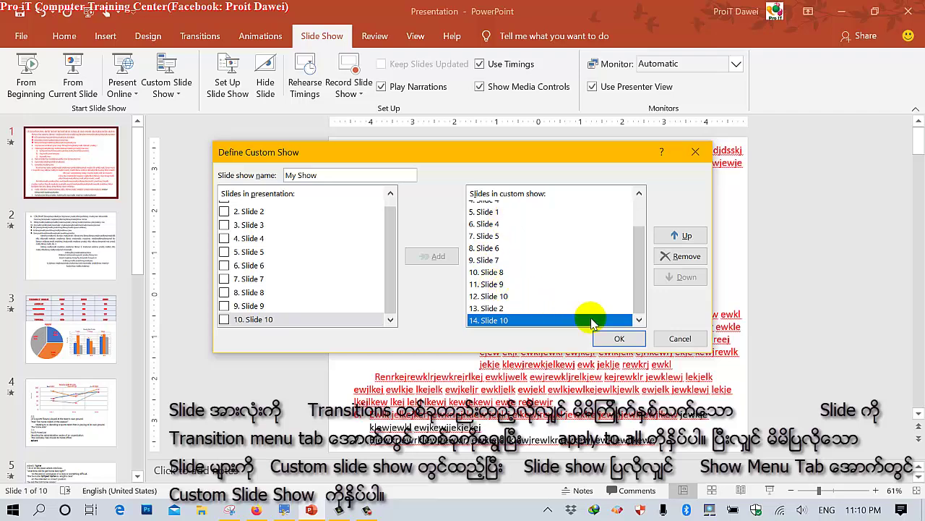
Step: Confirm My Show, close Custom Shows, and start presenting My Show from Custom Slide Show
left_click(606, 340)
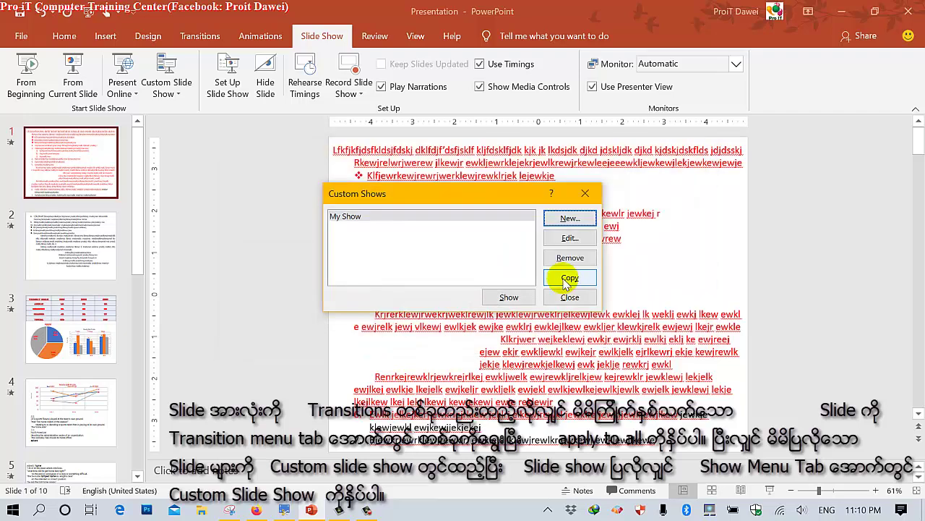
left_click(565, 299)
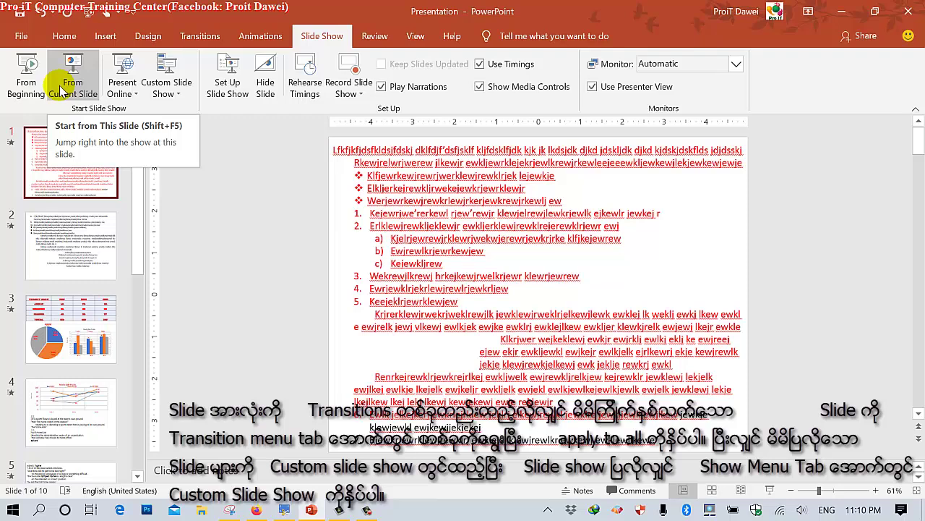
left_click(176, 96)
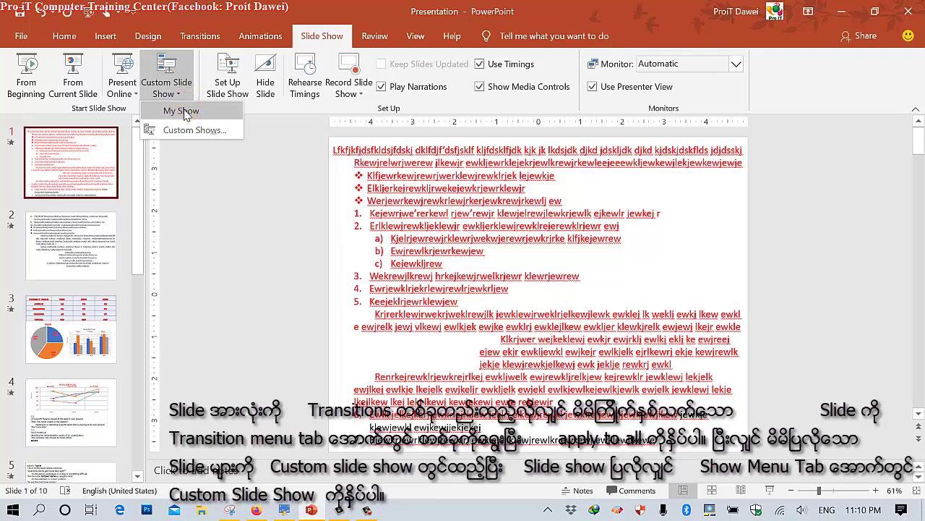
left_click(186, 113)
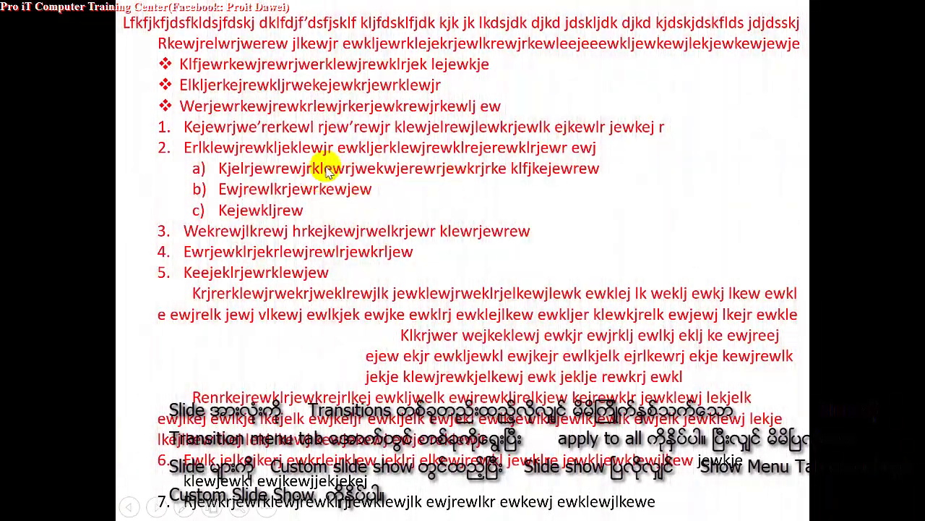
Step: Advance through the first eight slides of My Show
left_click(423, 175)
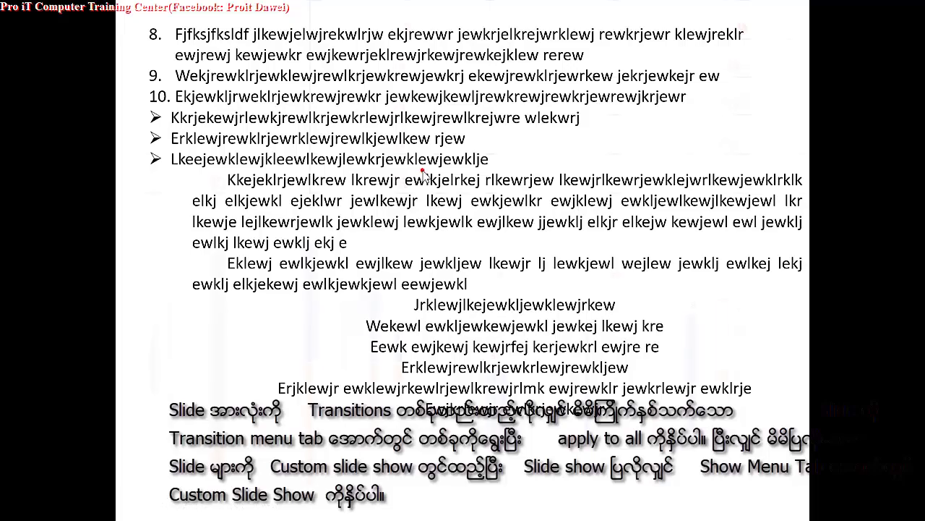
left_click(423, 175)
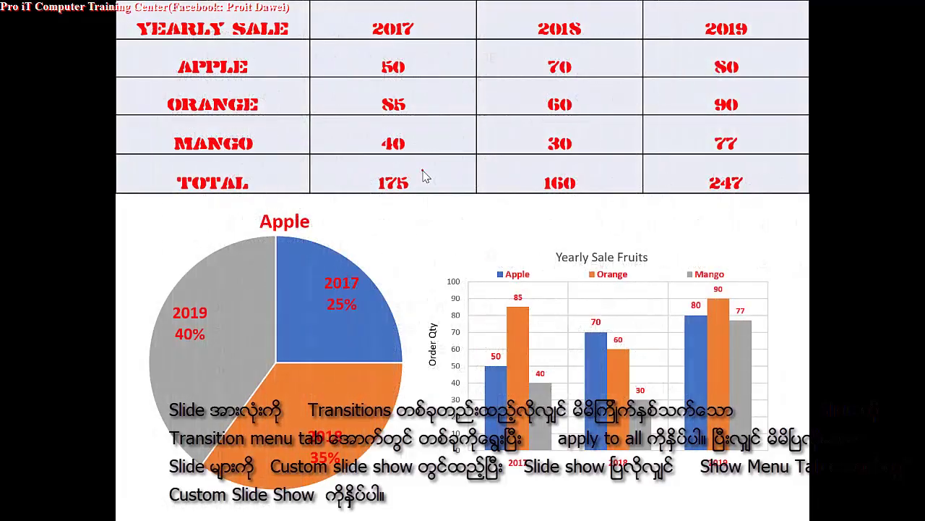
left_click(424, 177)
left_click(425, 176)
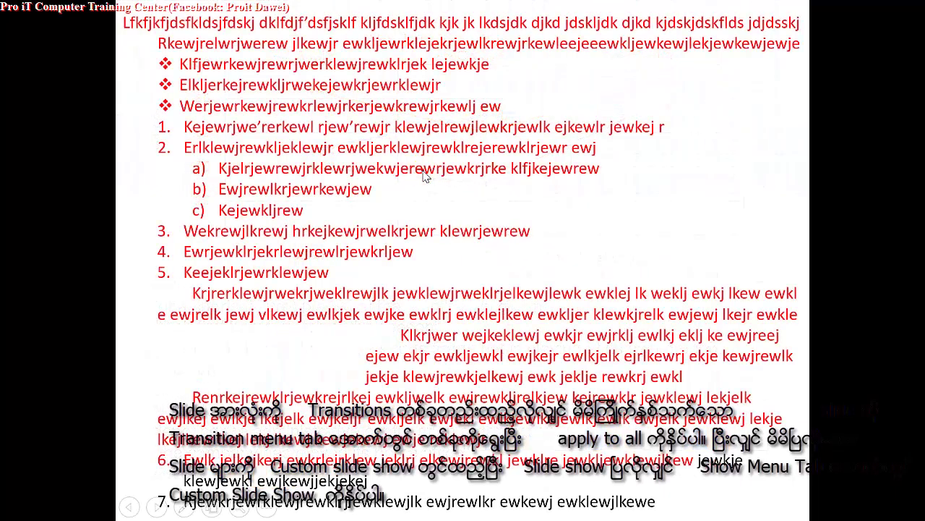
left_click(424, 174)
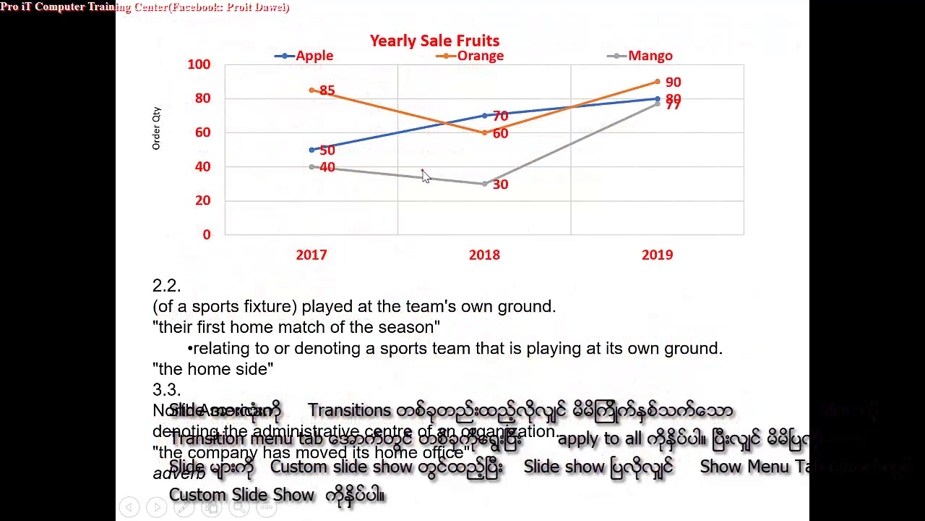
left_click(424, 176)
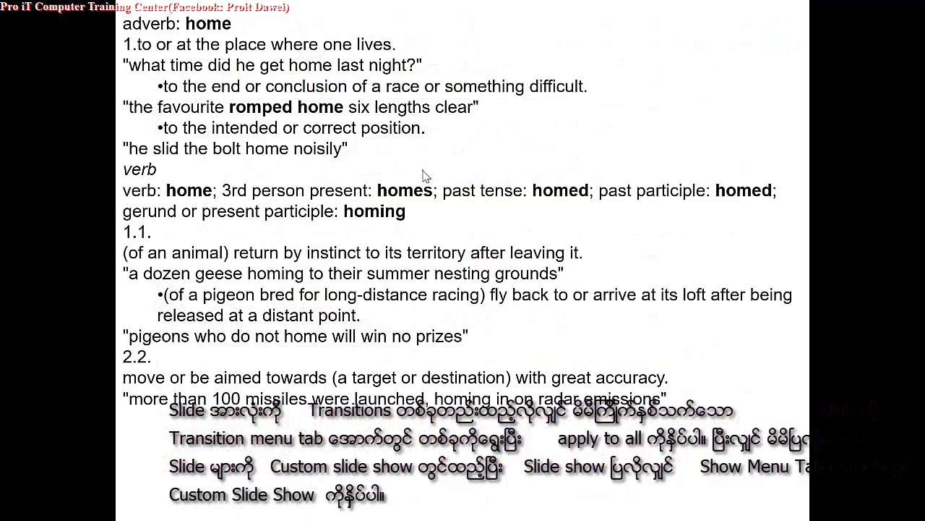
left_click(424, 177)
left_click(425, 177)
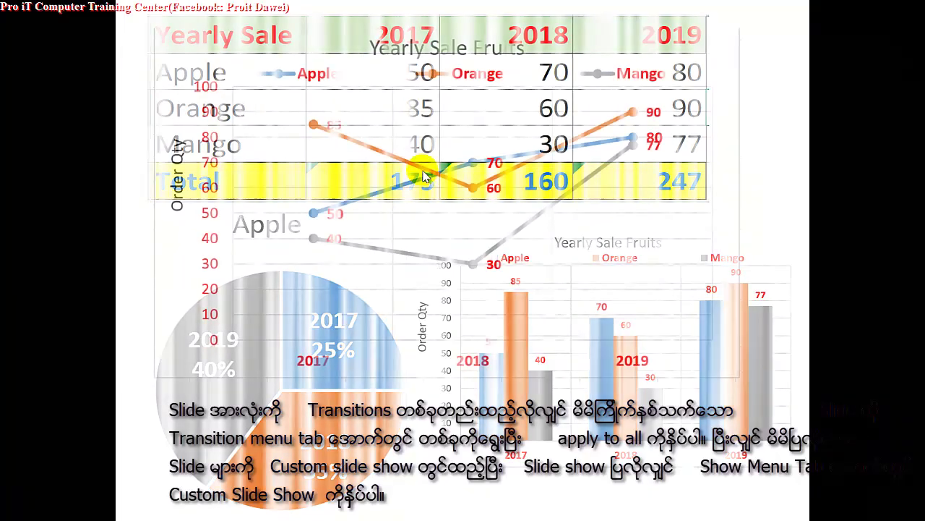
Step: Play on through the bar-chart, table-and-pie and collage slides, exit, and switch to the annotation tool
left_click(424, 176)
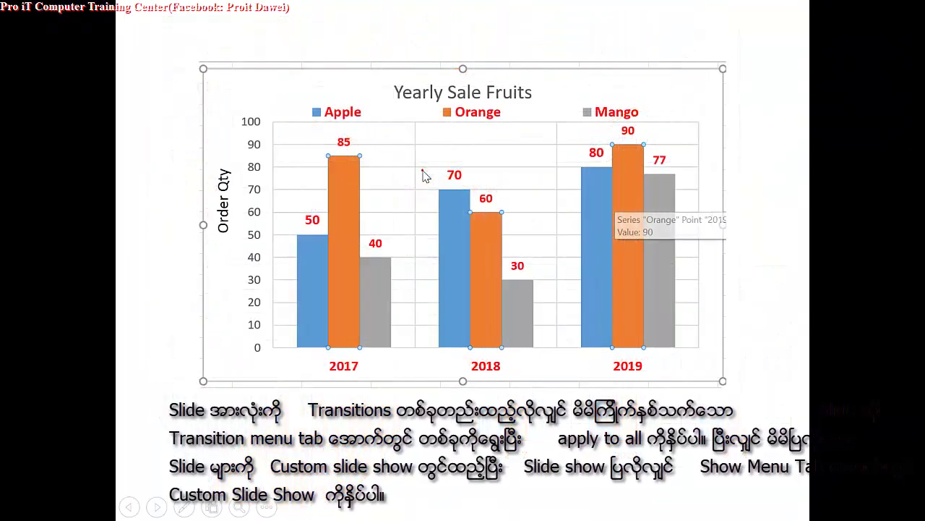
left_click(425, 177)
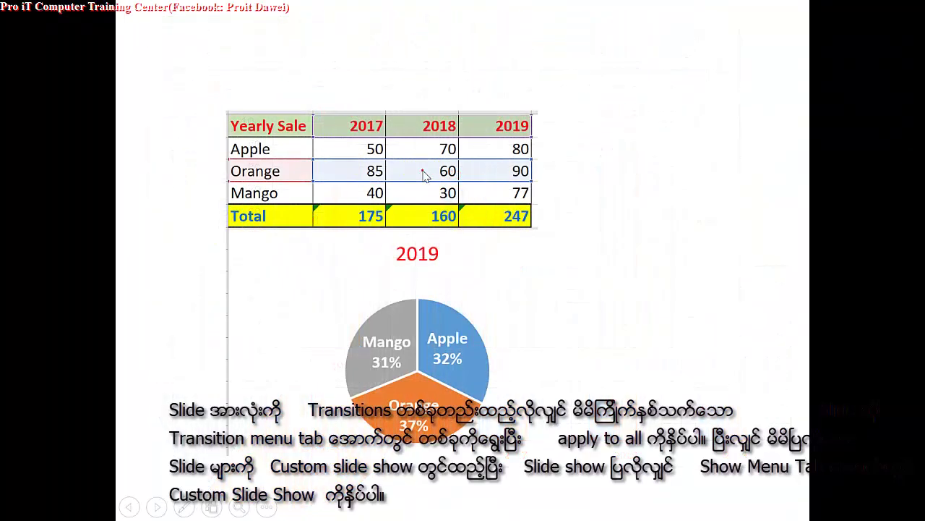
left_click(424, 177)
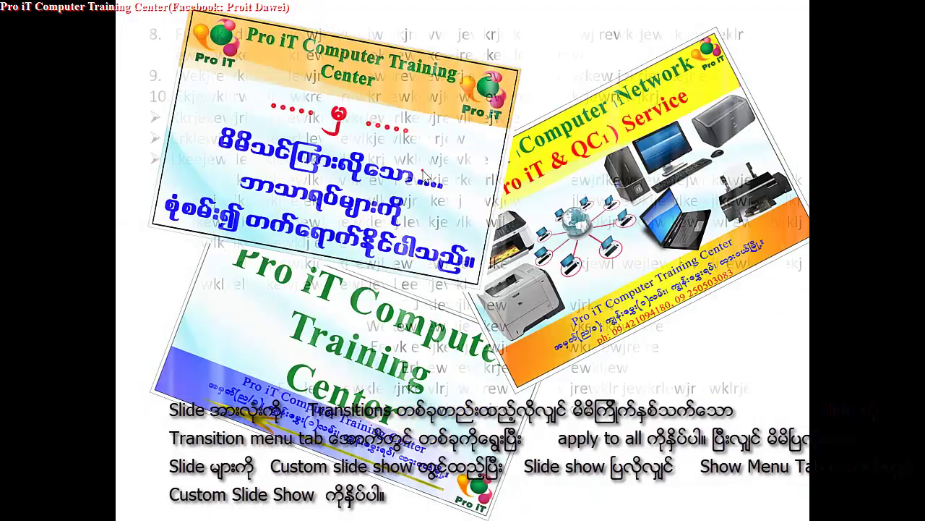
left_click(425, 176)
left_click(424, 176)
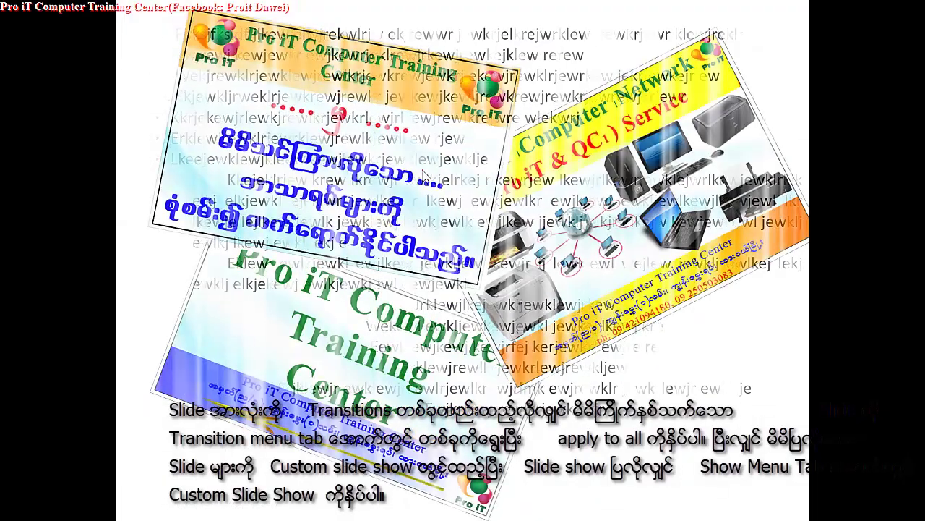
left_click(426, 176)
left_click(430, 178)
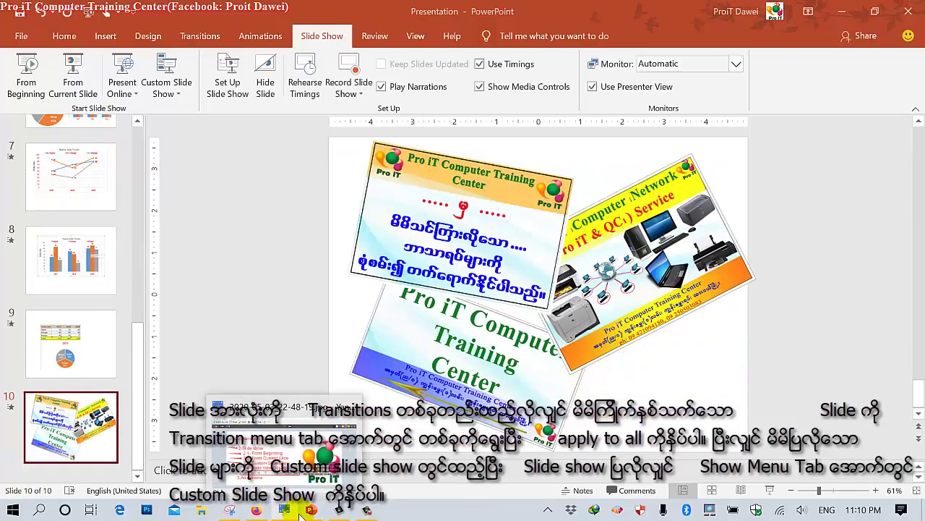
left_click_drag(311, 511, 258, 511)
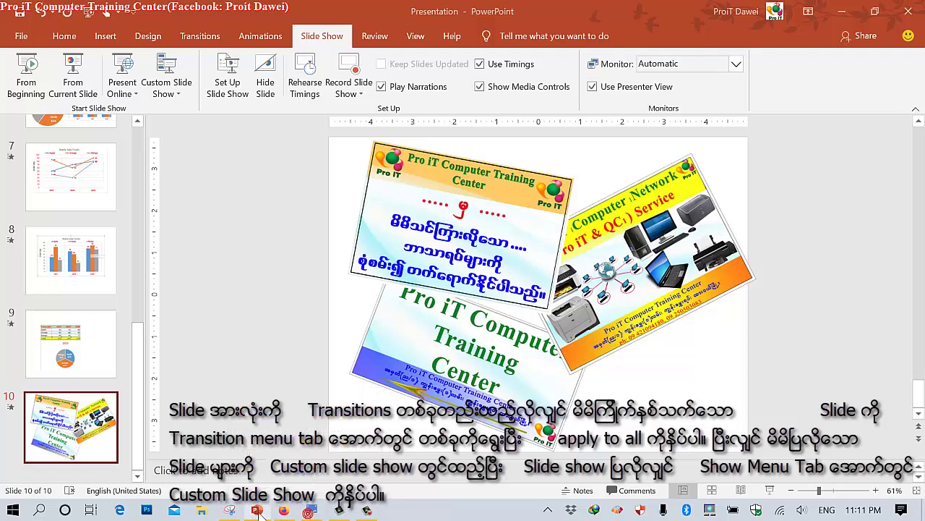
left_click(310, 509)
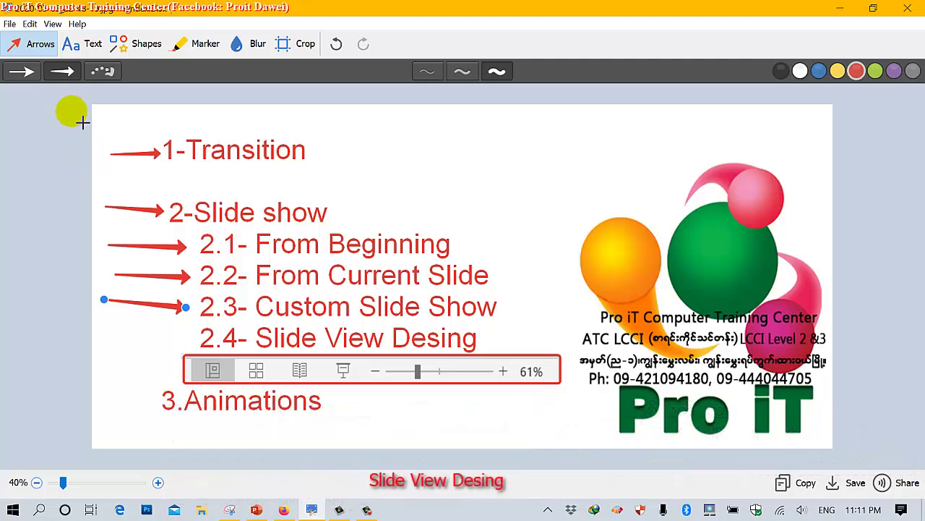
Step: Draw a red arrow at the 2.4- Slide View Desing line and adjust its tip
left_click_drag(97, 334, 185, 337)
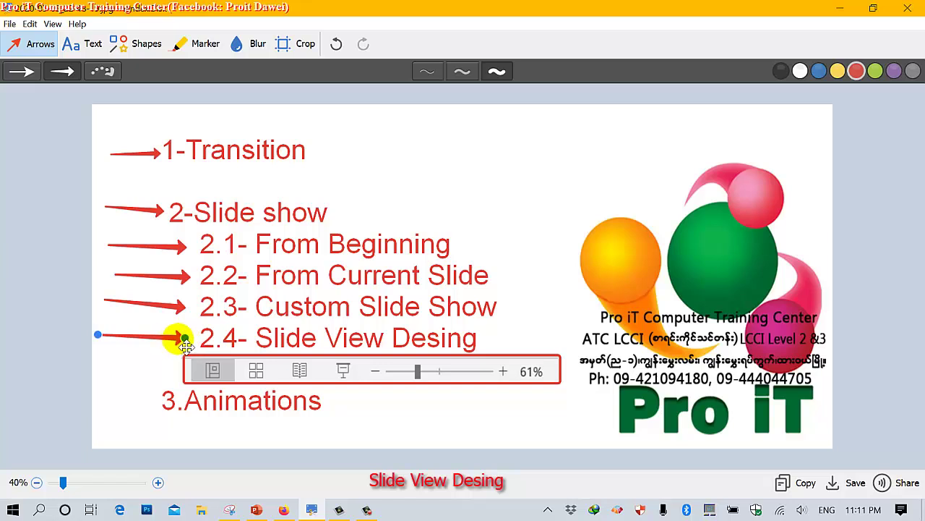
mouse_move(185, 337)
left_mouse_down()
mouse_move(195, 335)
mouse_move(194, 352)
left_mouse_up()
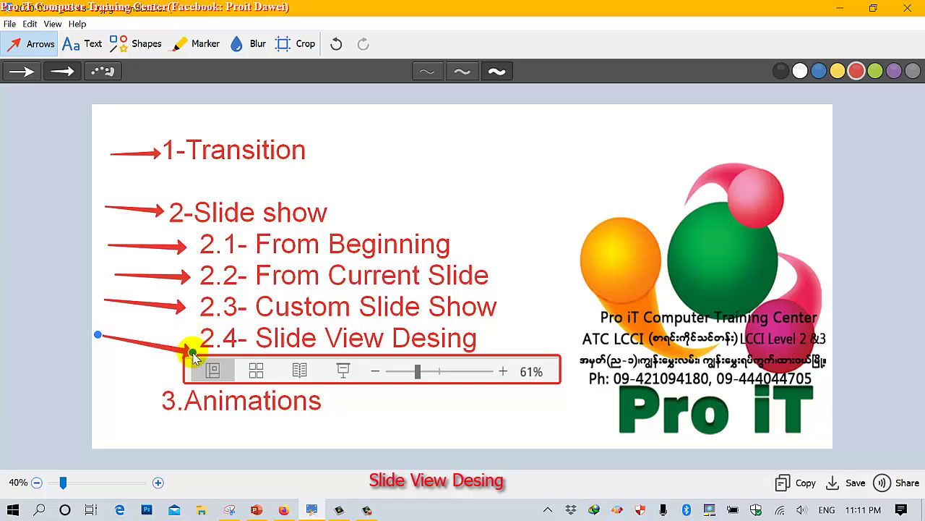
mouse_move(194, 359)
left_mouse_down()
mouse_move(344, 376)
mouse_move(194, 348)
left_mouse_up()
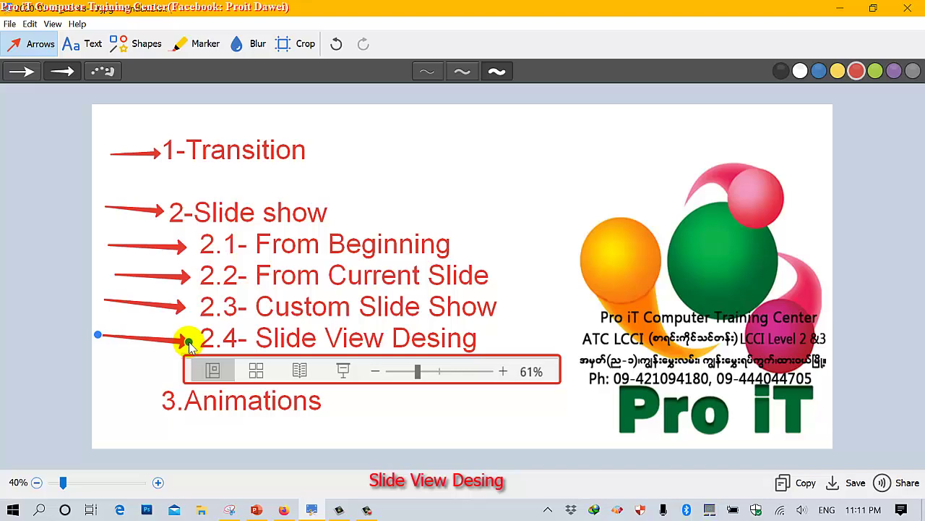
Step: Bring PowerPoint back and switch to Slide Sorter view showing all ten slides
left_click(256, 510)
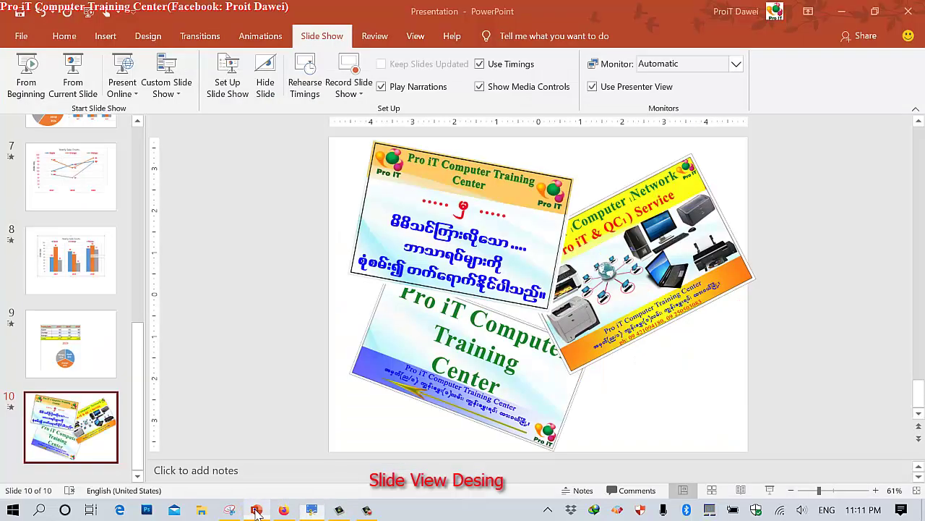
right_click(256, 510)
left_click(576, 429)
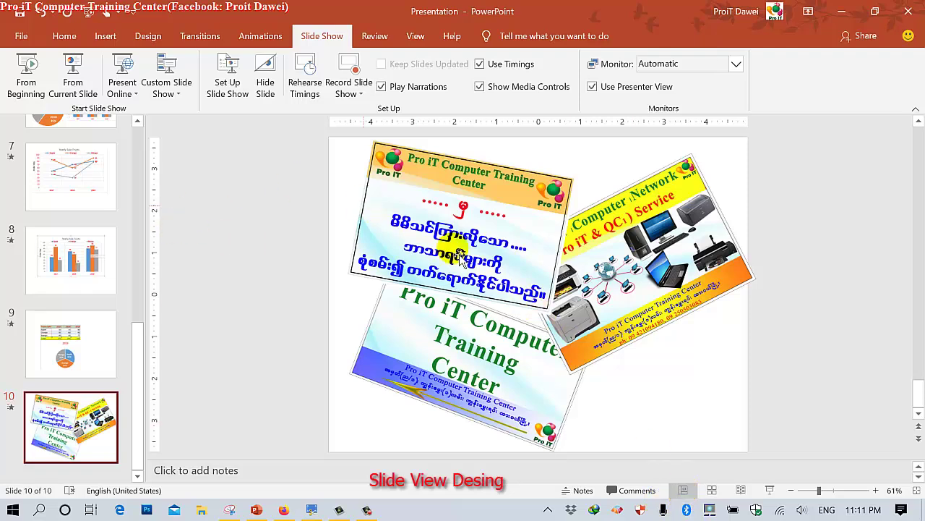
left_click(715, 491)
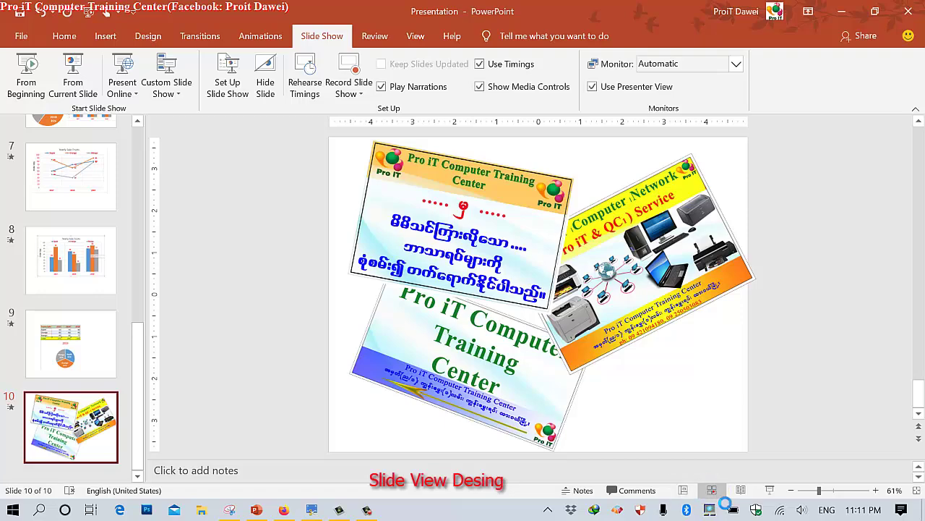
scroll(537, 381, "up", 2)
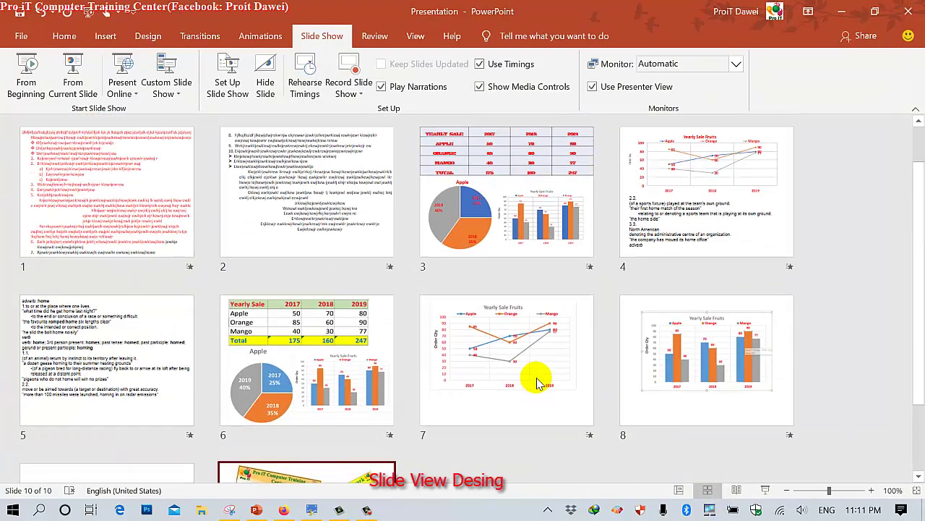
scroll(537, 381, "down", 5)
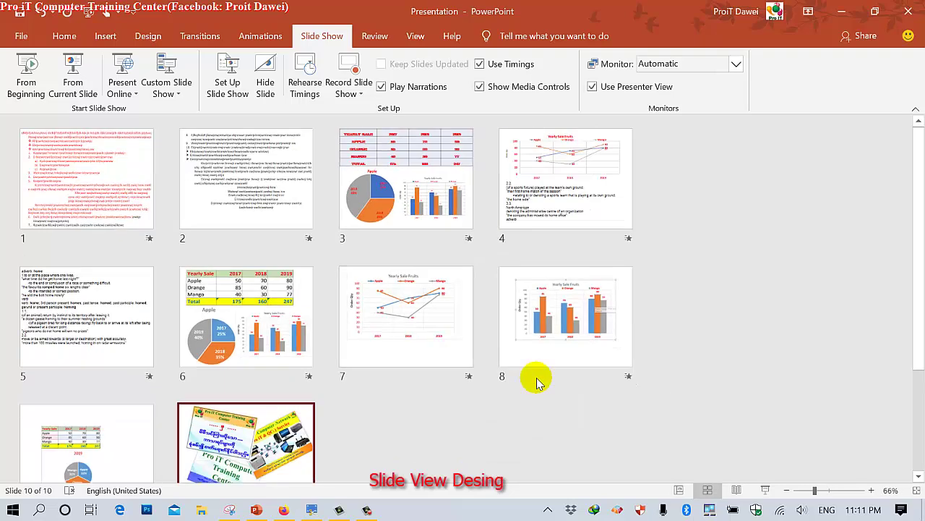
Step: Adjust the thumbnail zoom slider, settling at 113%
left_click(806, 490)
left_click(823, 490)
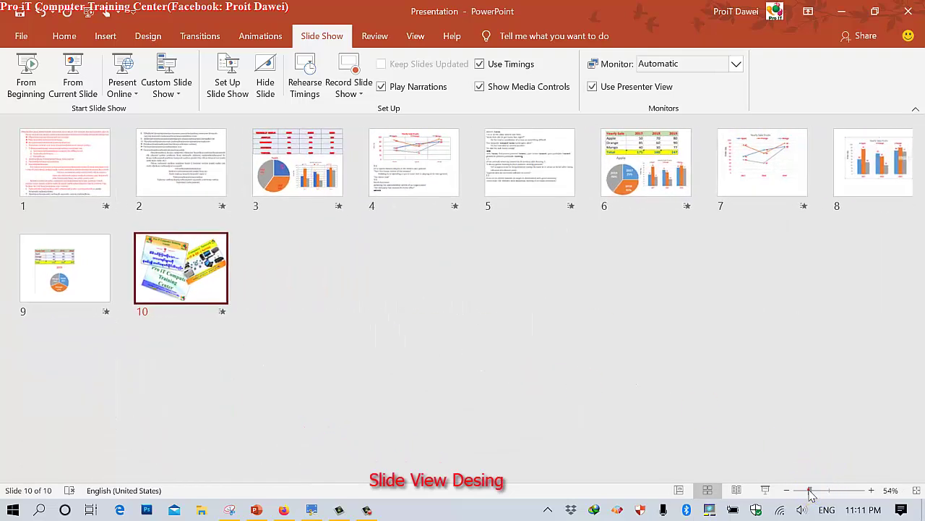
left_click(858, 495)
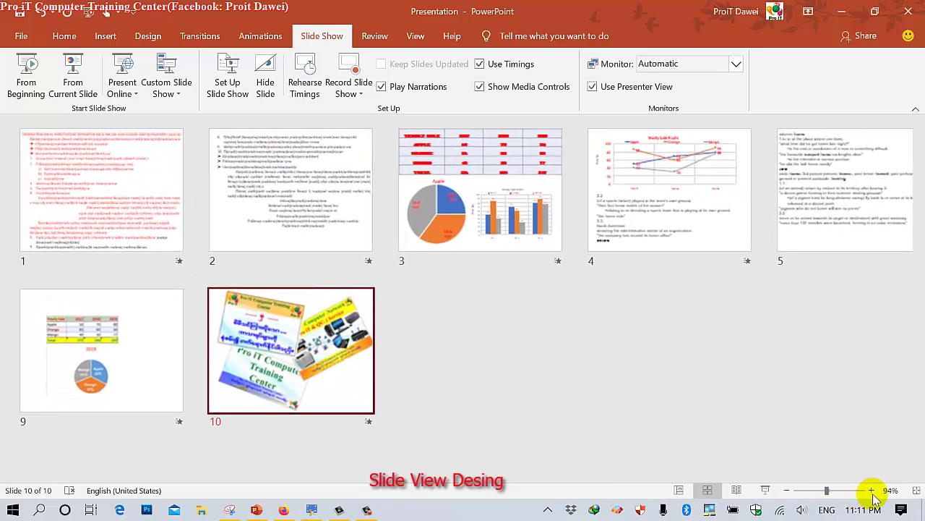
left_click(855, 493)
left_click(861, 492)
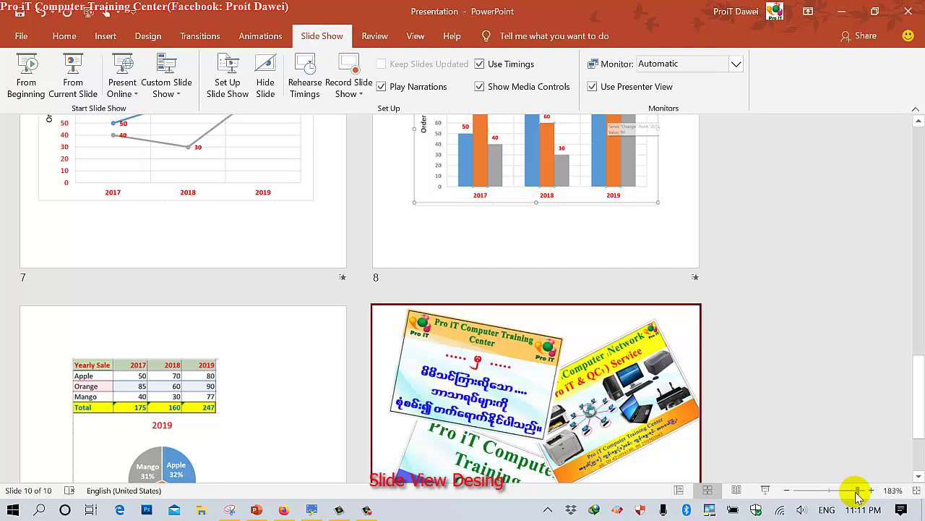
left_click_drag(857, 496, 836, 499)
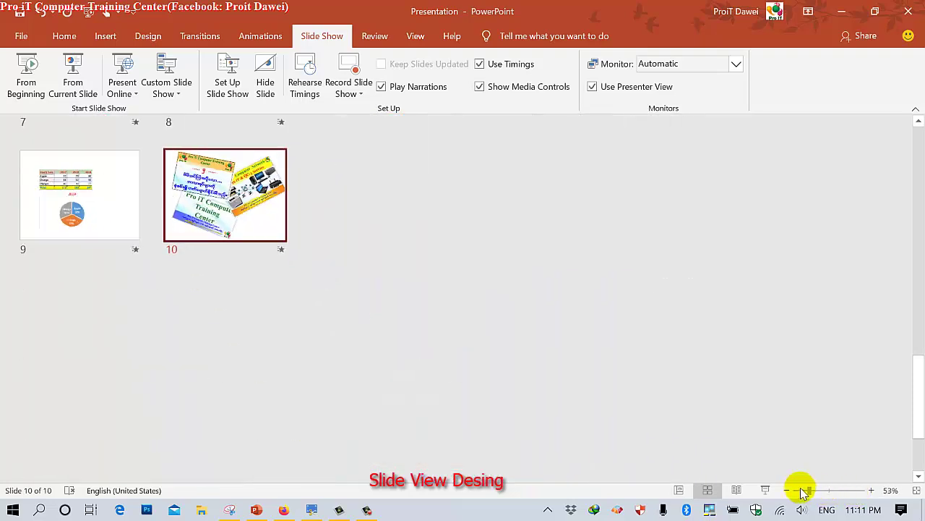
left_click(833, 491)
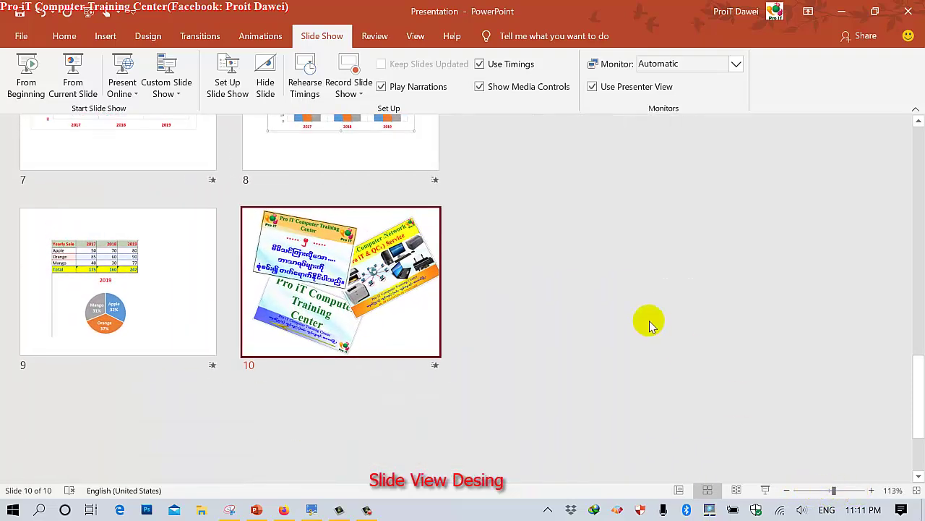
Step: Open Reading View, step past slide 10 to the end, and return to Slide Sorter
left_click(736, 491)
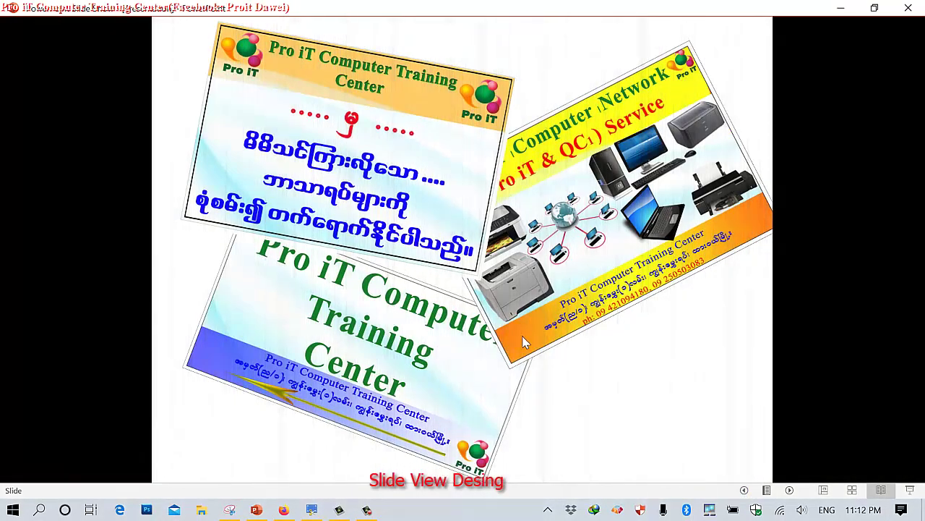
left_click(524, 341)
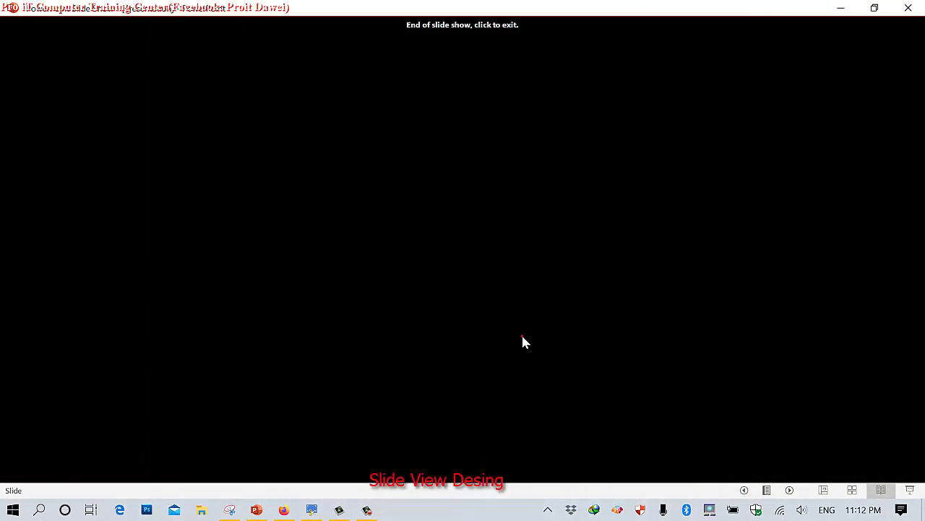
left_click(788, 493)
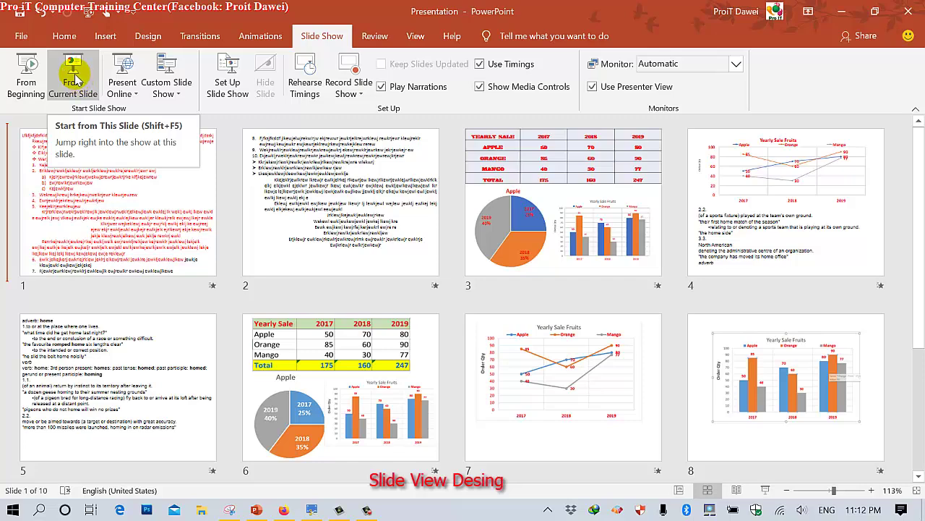
left_click(767, 493)
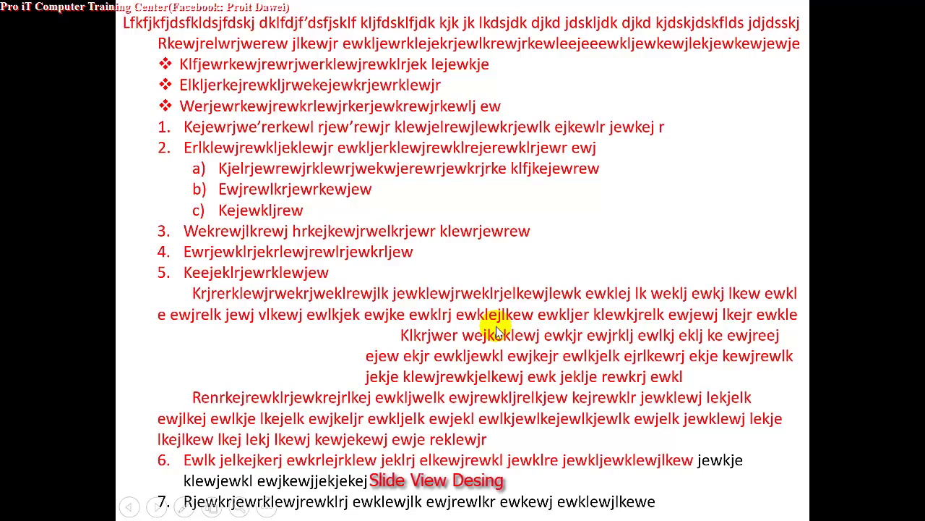
key("Escape")
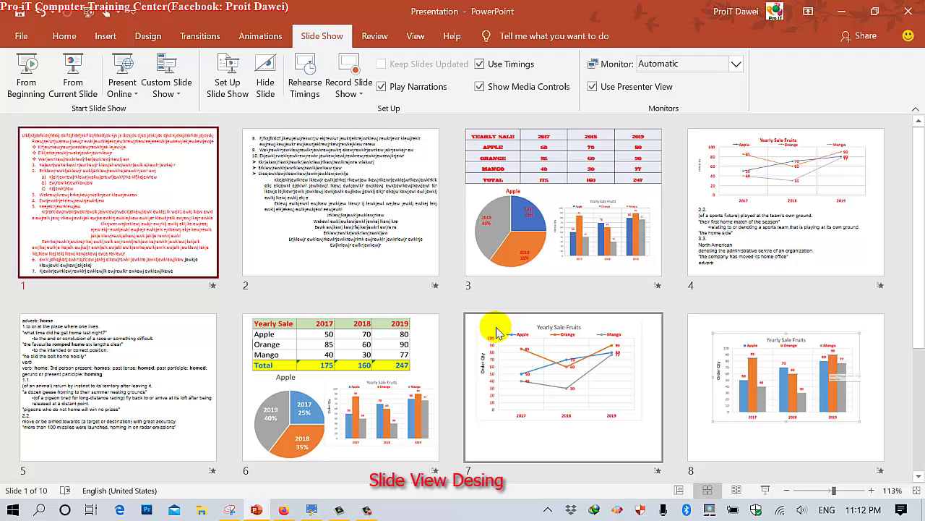
Step: Switch to Normal view and move through slides 2 and 3 to slide 4's line chart
left_click(680, 492)
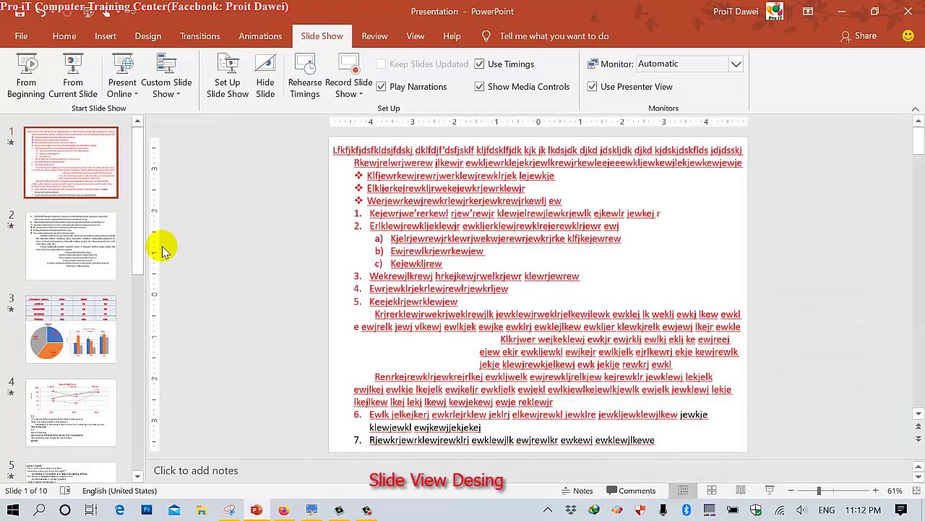
scroll(137, 258, "down", 5)
scroll(137, 217, "up", 5)
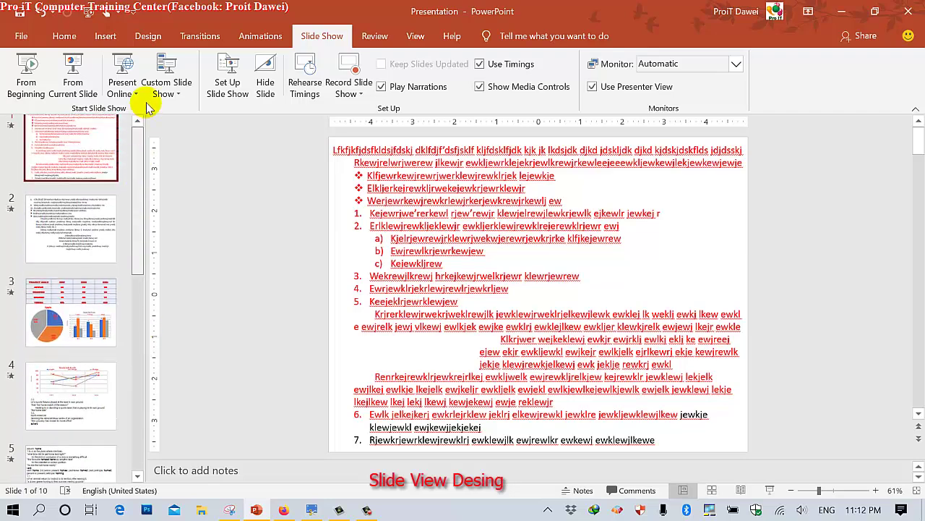
left_click(59, 243)
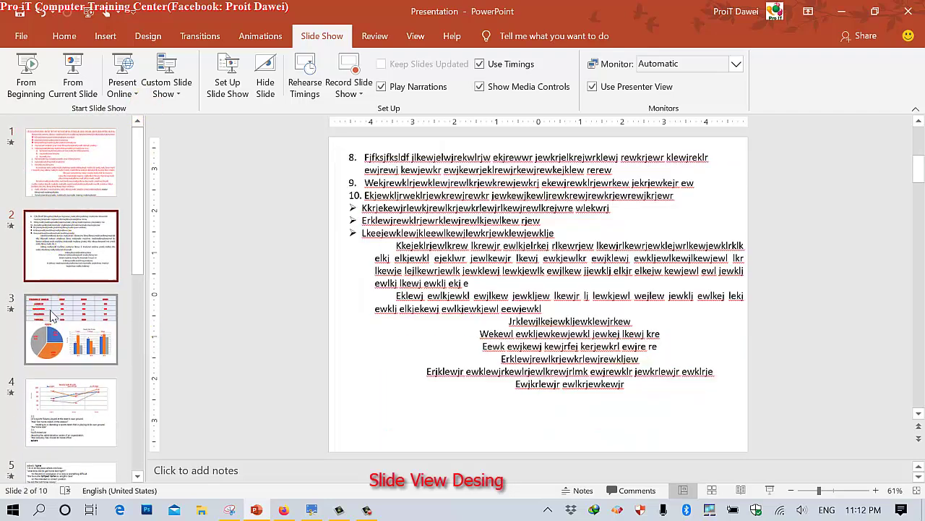
left_click(65, 326)
left_click(65, 398)
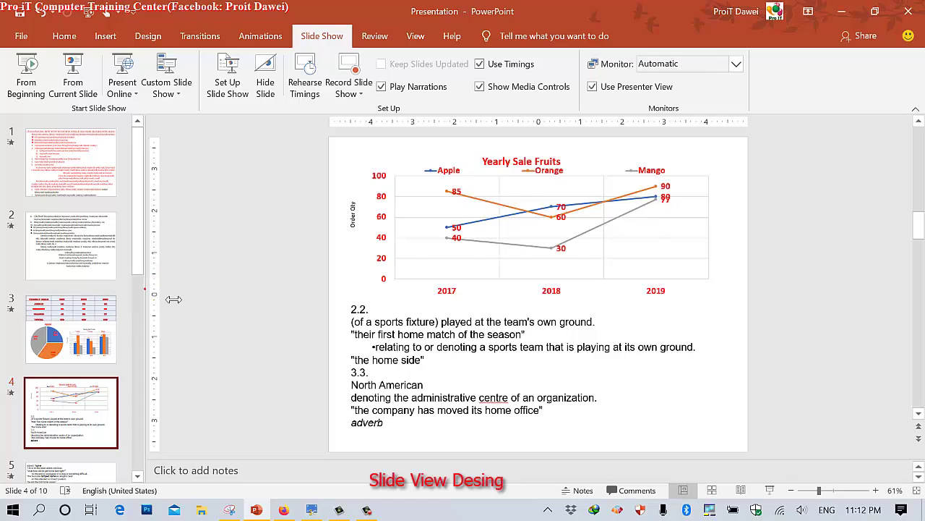
Step: Widen, collapse and restore the thumbnail pane, then switch to the annotation tool
left_click_drag(173, 299, 347, 290)
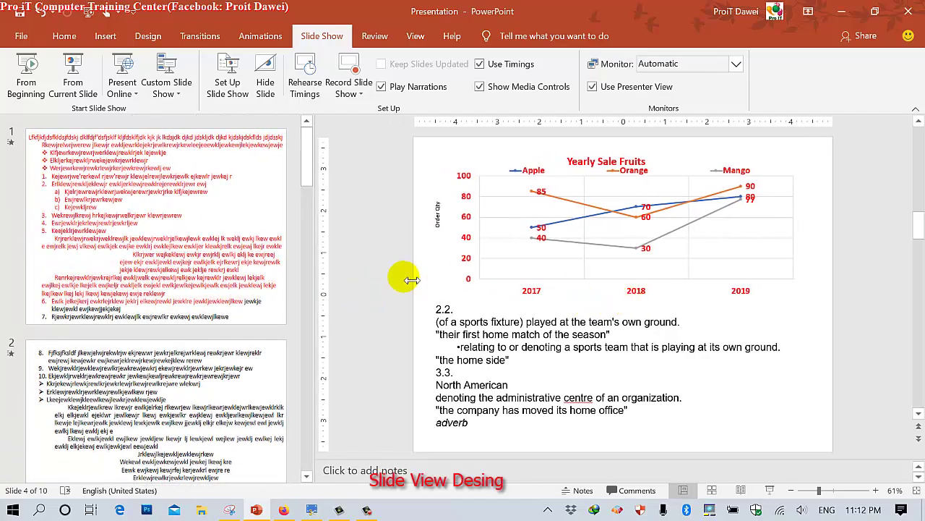
left_click_drag(410, 280, 7, 244)
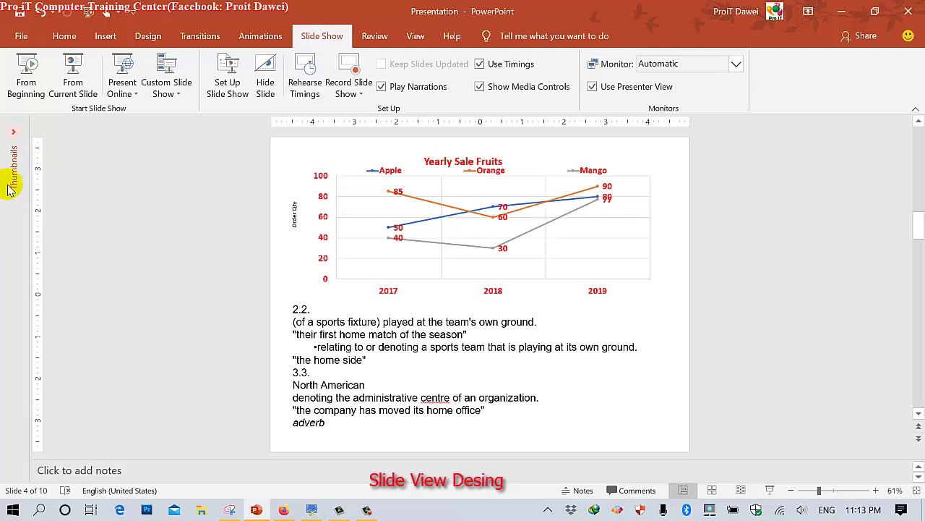
left_click(14, 136)
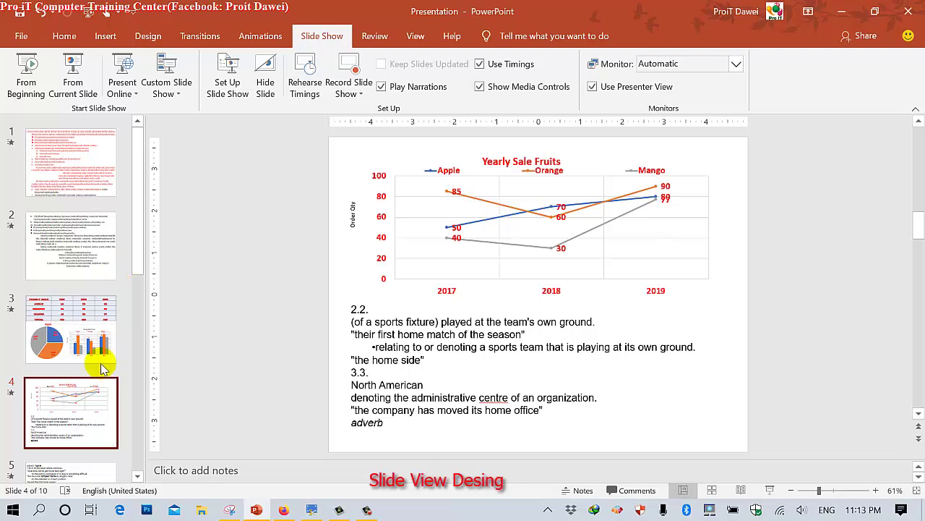
left_click(260, 512)
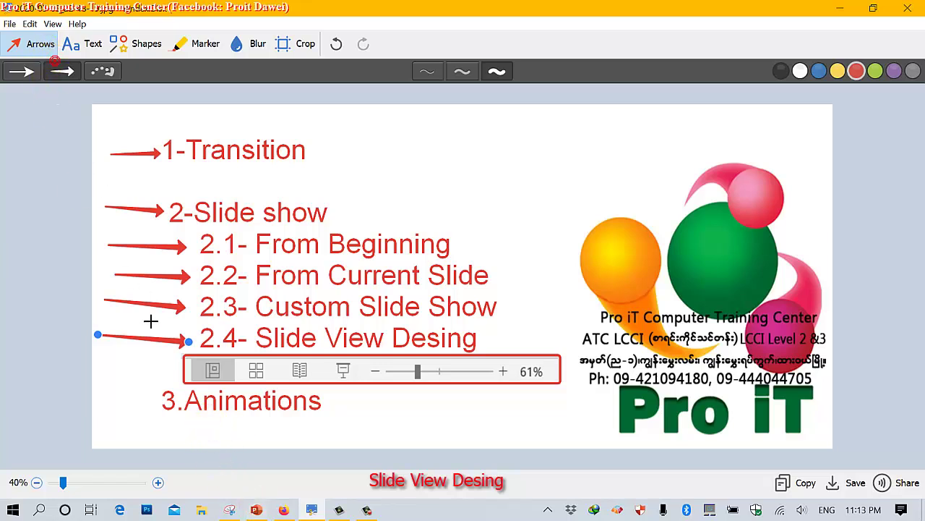
Step: Draw a red arrow pointing at 3.Animations, then return to the PowerPoint presentation
left_click_drag(105, 396, 156, 403)
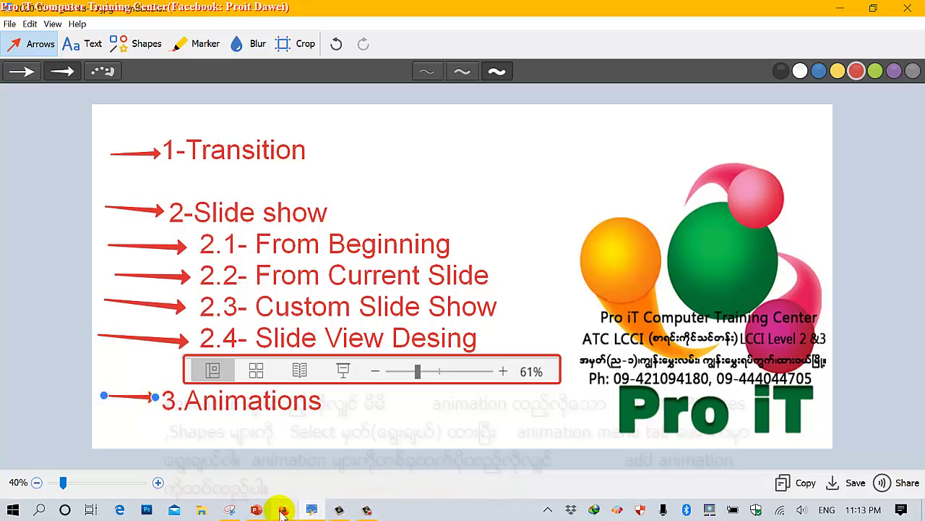
left_click(256, 510)
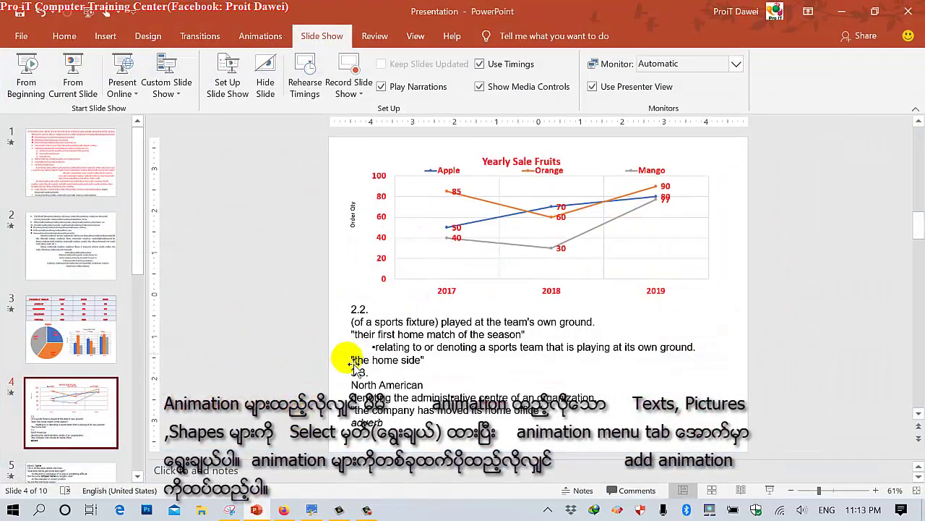
Step: Open slide 1, select its first bullet line, and show its Random Bars transition settings
left_click(379, 367)
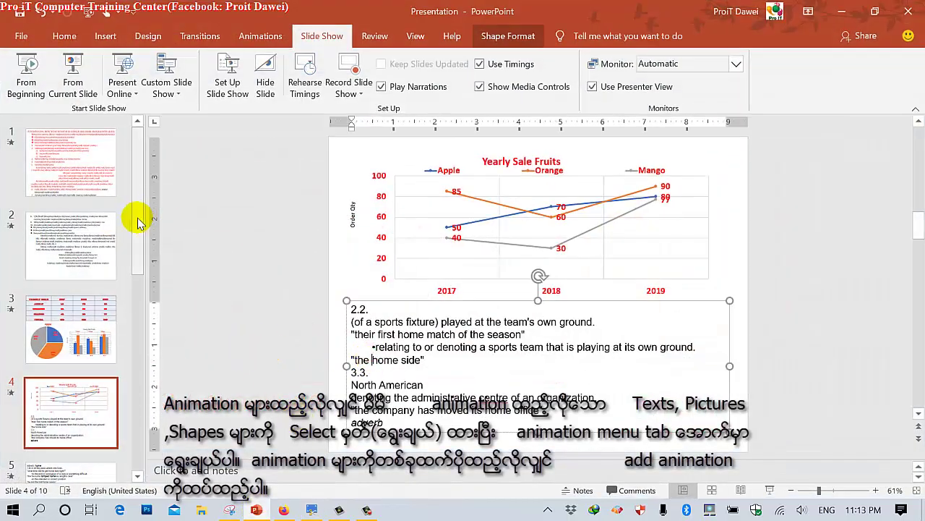
left_click(78, 235)
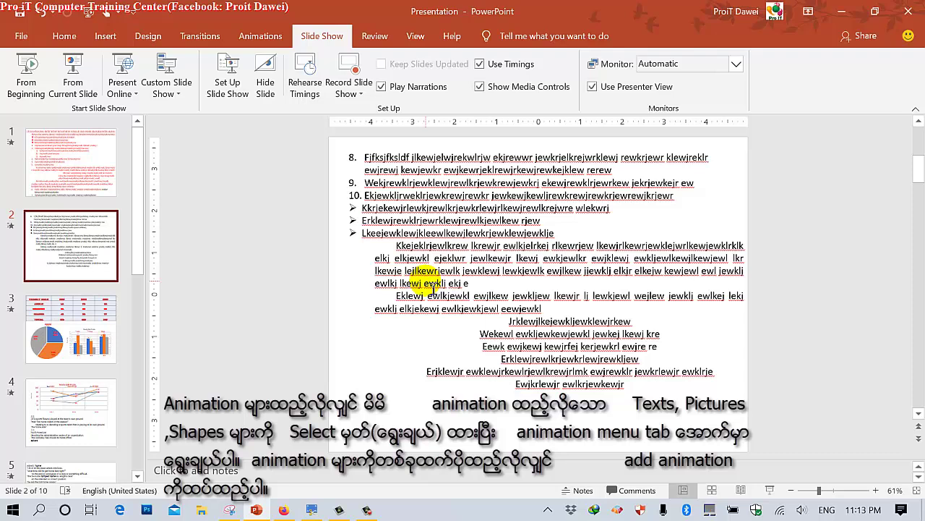
left_click(105, 181)
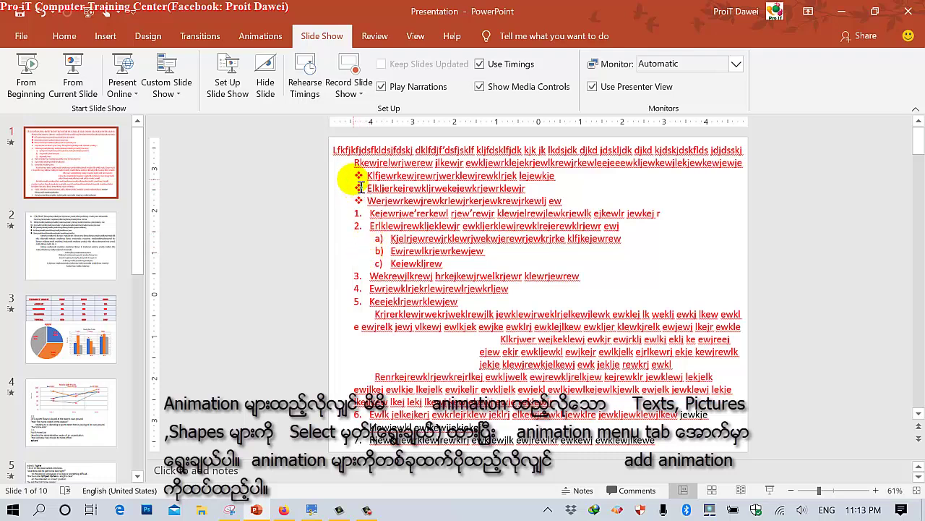
left_click_drag(412, 178, 569, 179)
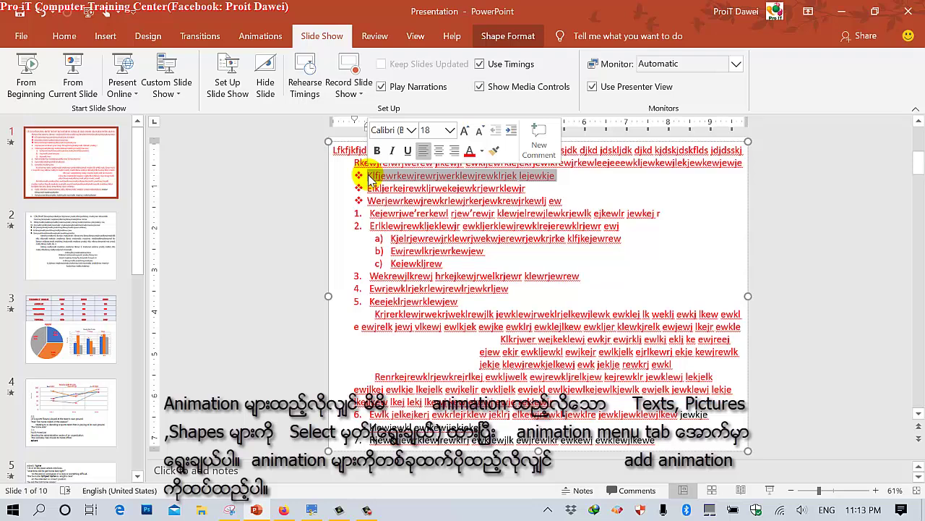
left_click(205, 44)
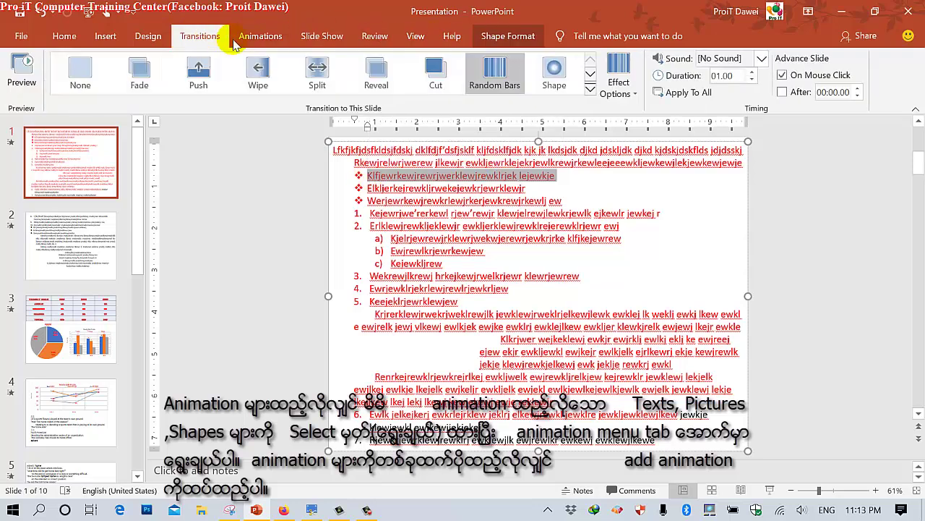
Step: Give slide 1's first bullet an Appear entrance and the second bullet a Split entrance
left_click(254, 37)
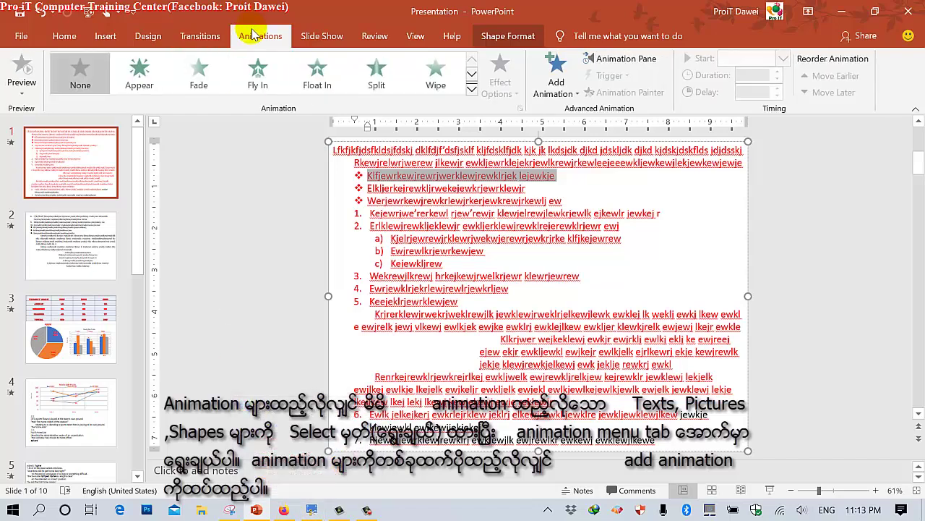
left_click(143, 74)
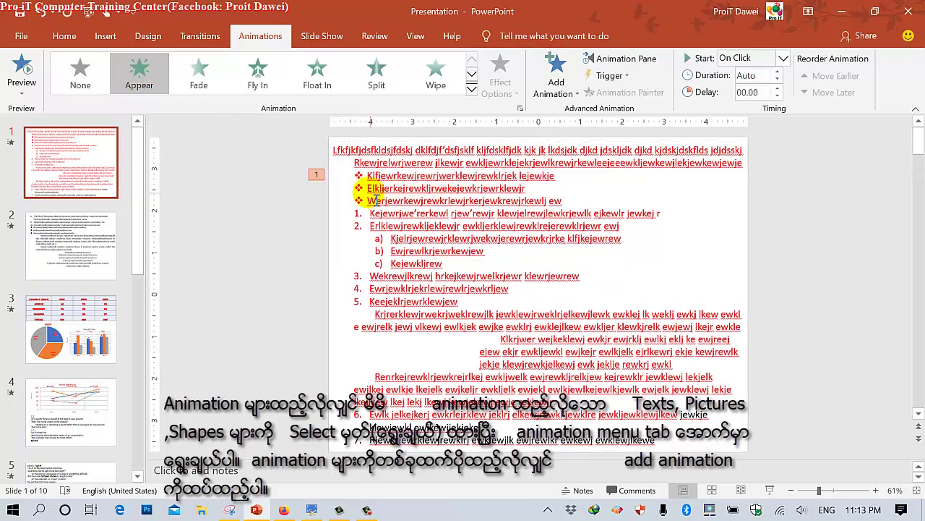
left_click(324, 180)
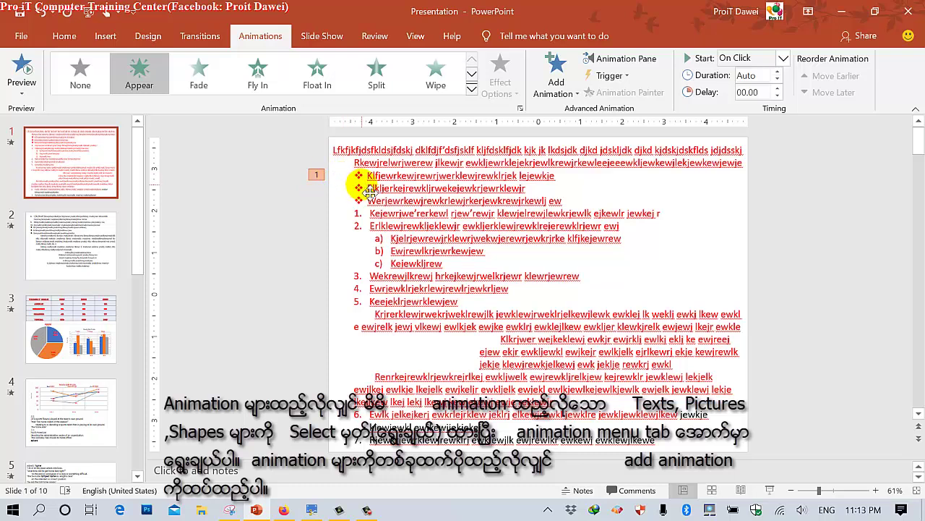
left_click_drag(374, 190, 525, 188)
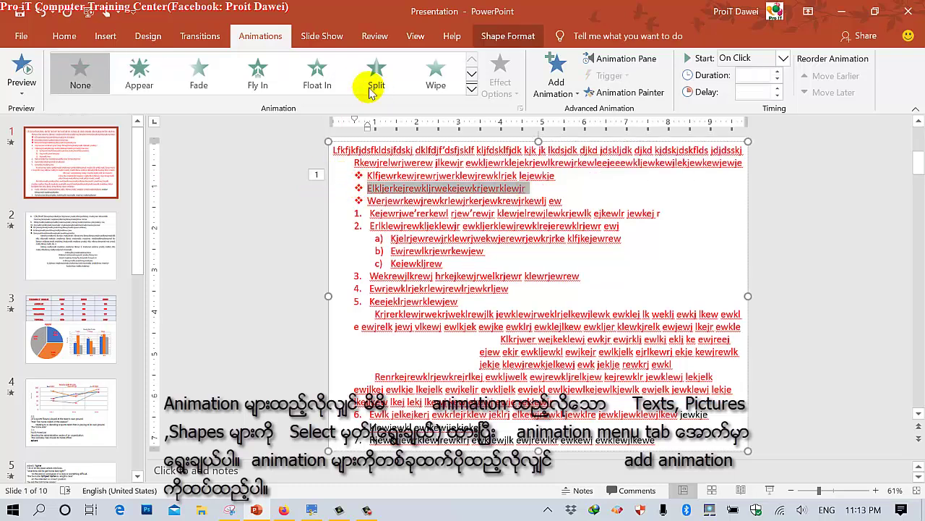
left_click(374, 82)
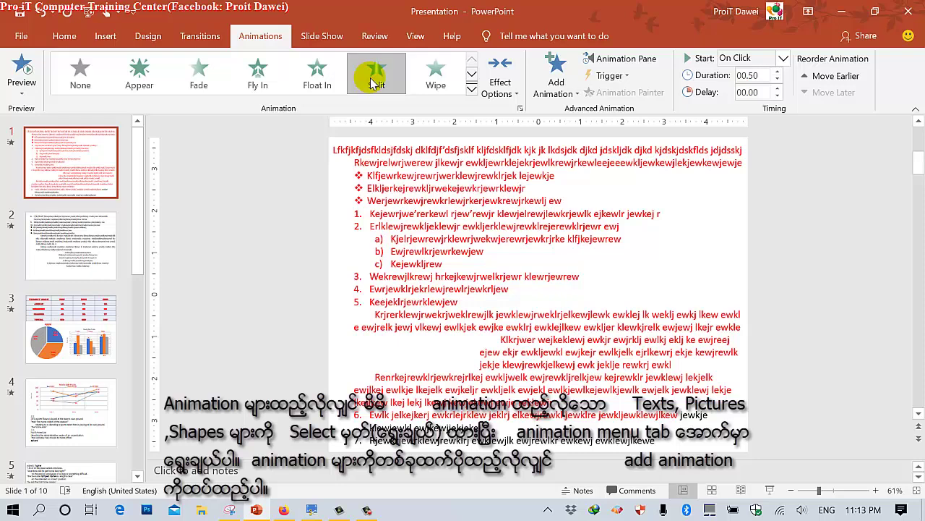
Step: Animate the third bullet with Wipe, and numbered items 1 and 2 (with sub-items a–c) with Split
left_click_drag(369, 201, 588, 215)
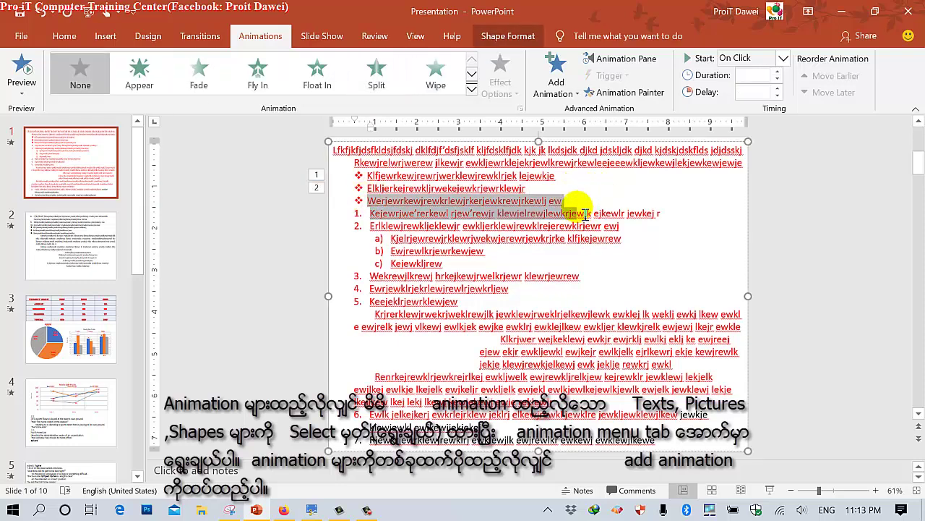
left_click(436, 68)
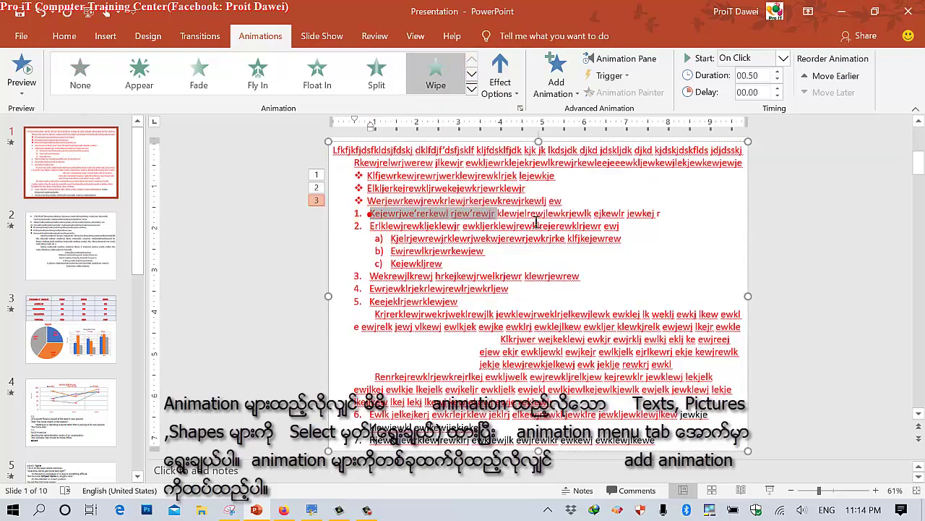
left_click_drag(535, 222, 670, 222)
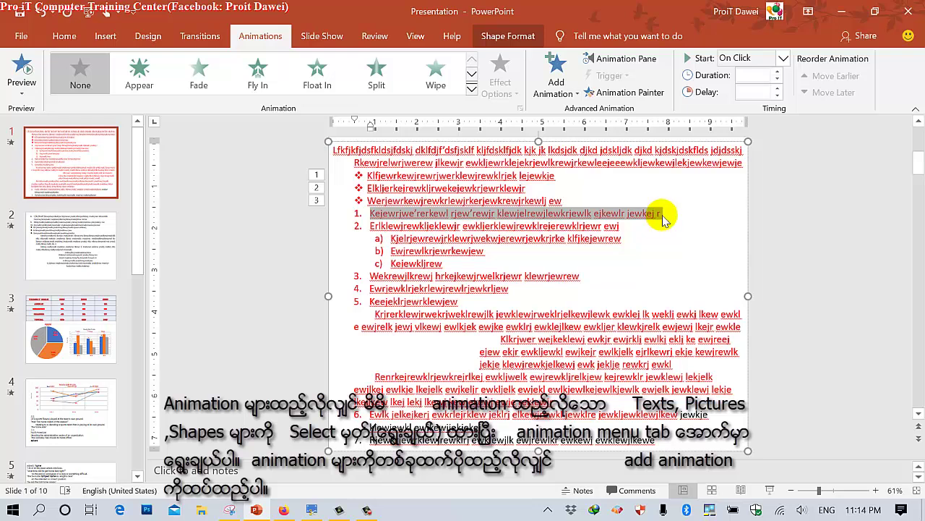
left_click(376, 72)
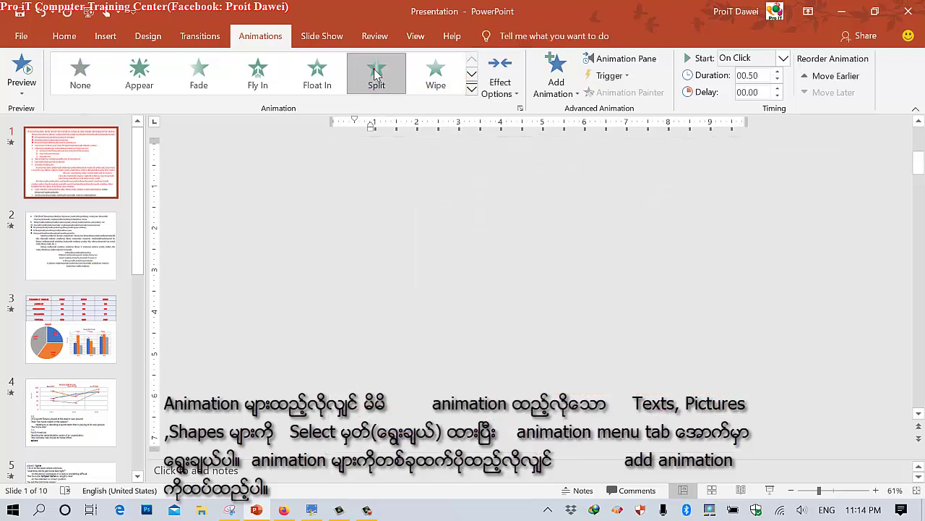
left_click(373, 239)
left_click_drag(372, 227, 443, 265)
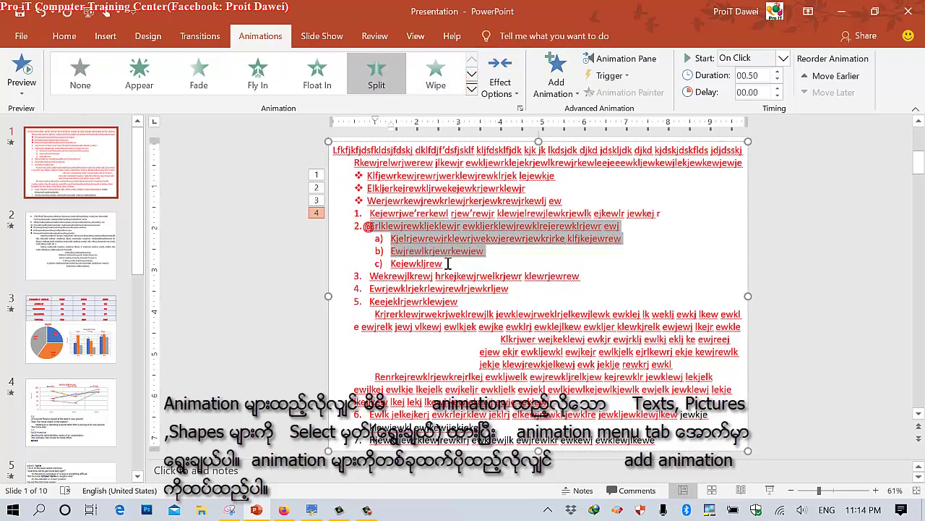
left_click(367, 87)
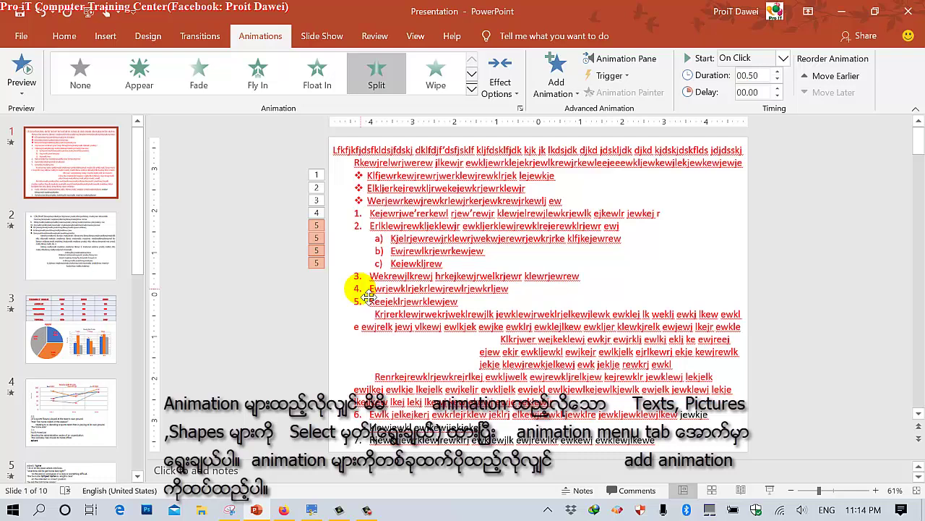
left_click_drag(137, 254, 131, 451)
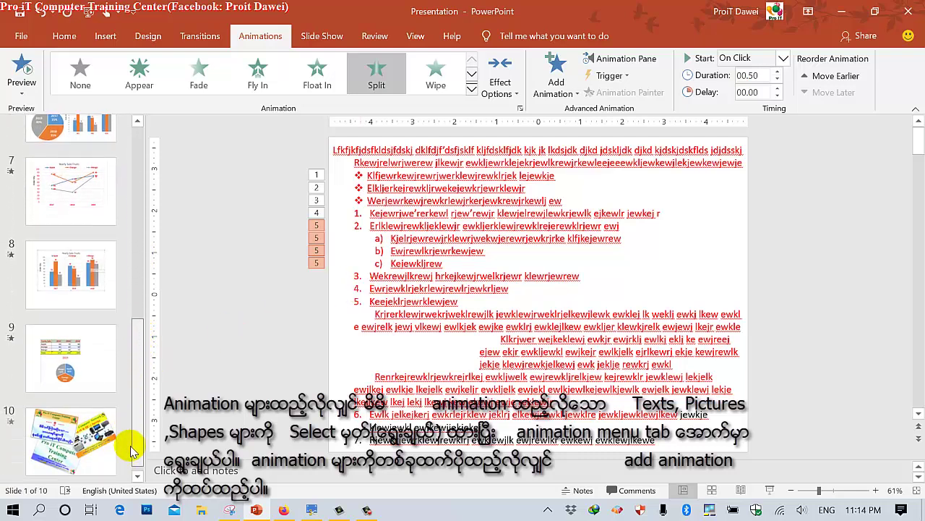
Step: On slide 10, give the top picture a Split entrance and the Computer Network picture Appear
left_click(109, 434)
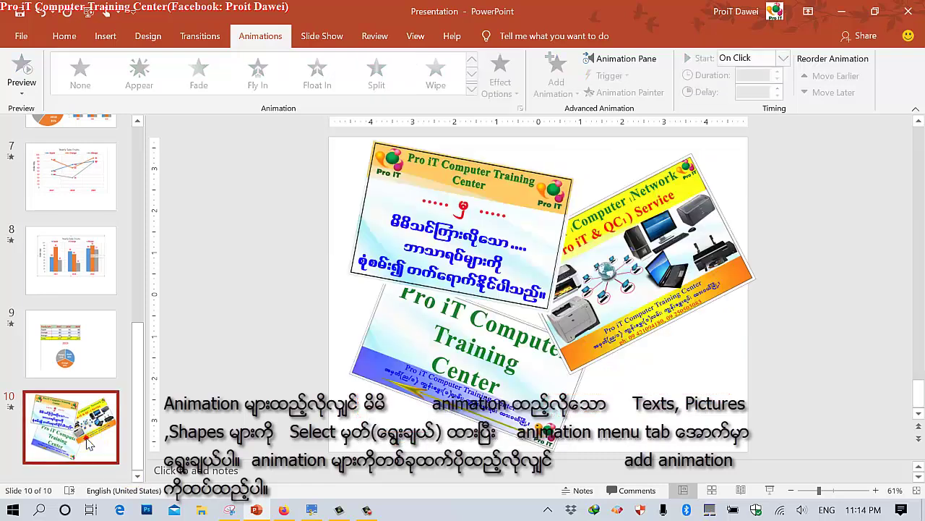
left_click(421, 239)
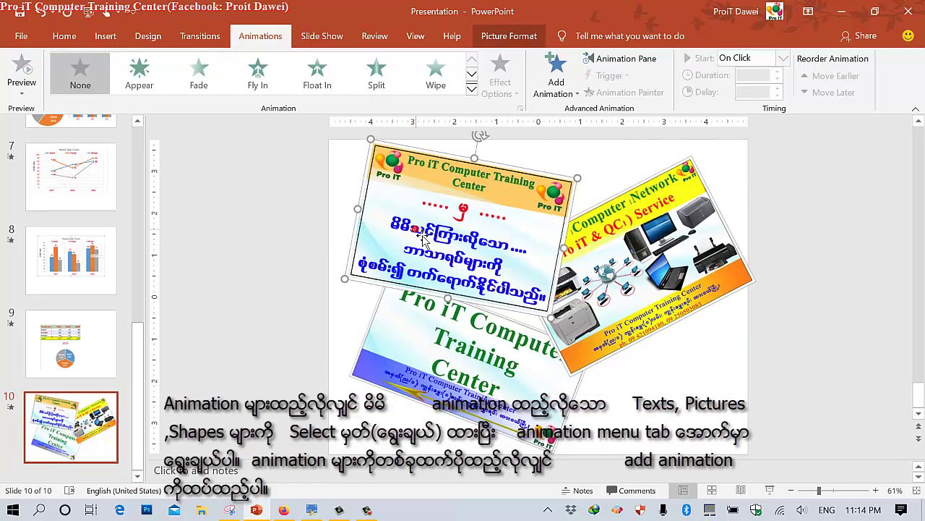
left_click(378, 79)
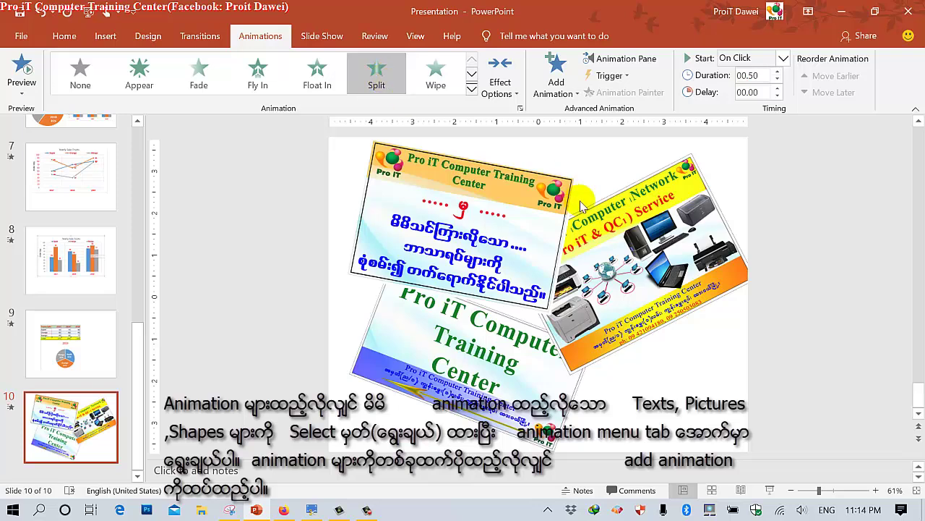
key("Tab")
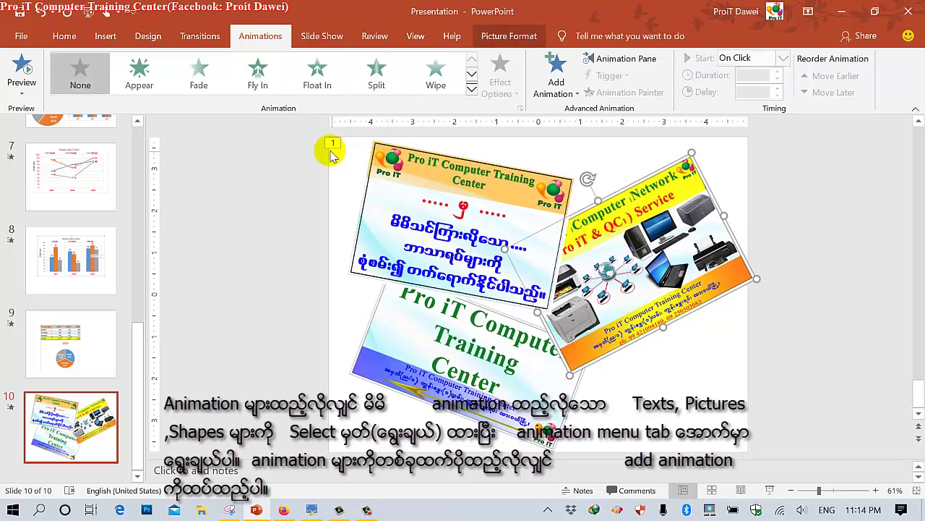
left_click(376, 84)
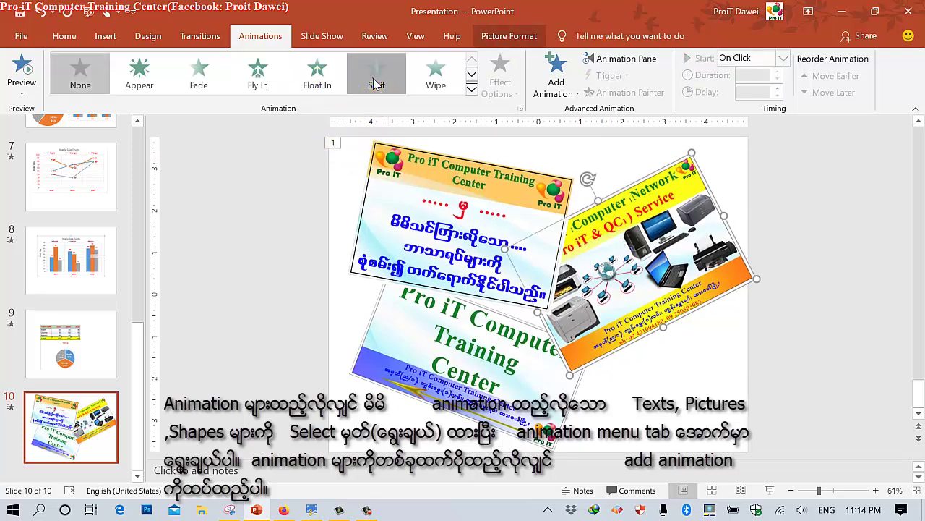
left_click(433, 78)
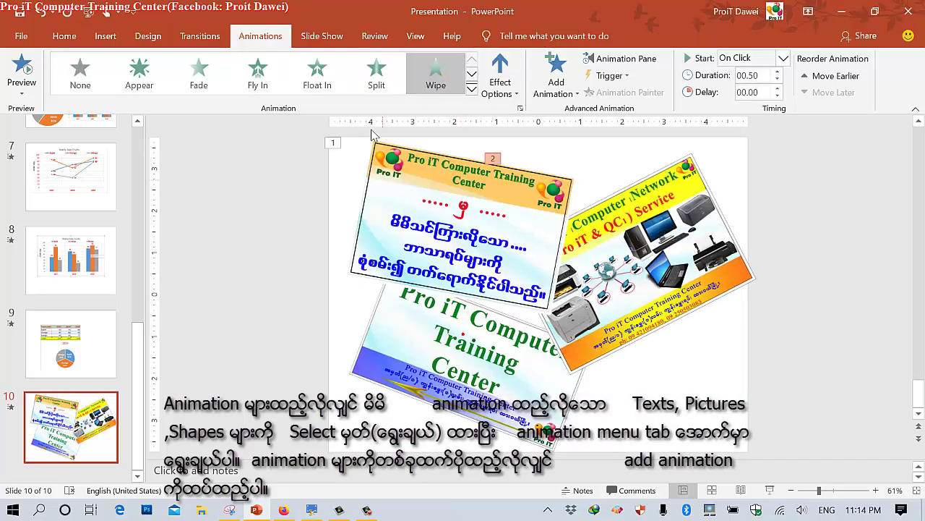
left_click(148, 72)
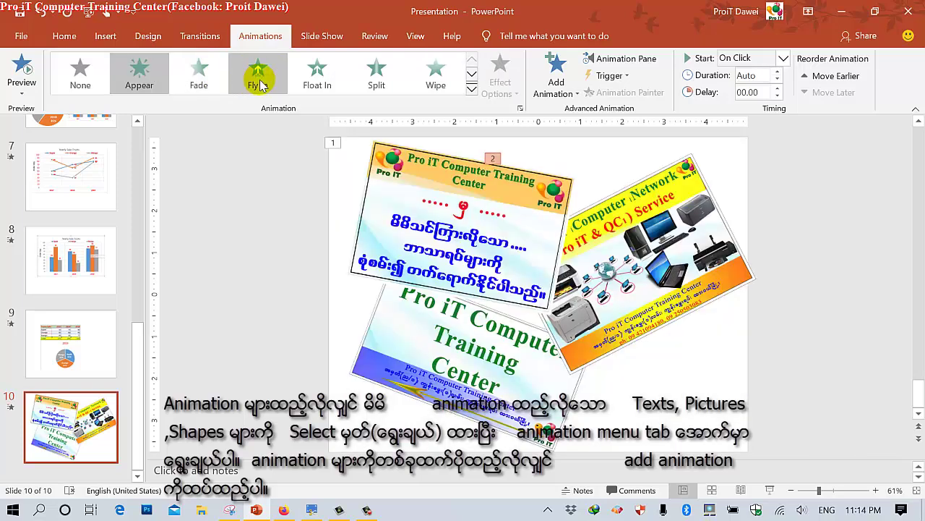
Step: Give the lower picture a Float In entrance and bring up the Add Animation effects gallery
left_click(440, 352)
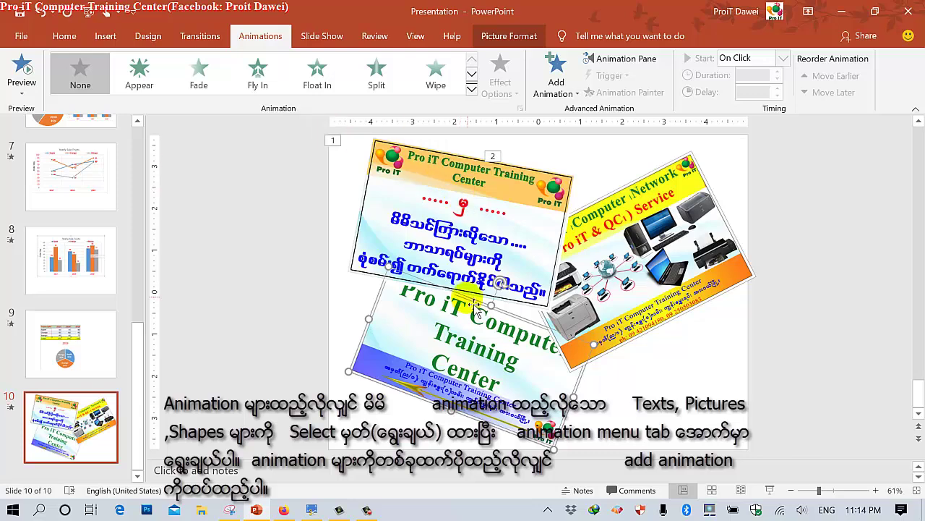
left_click(317, 78)
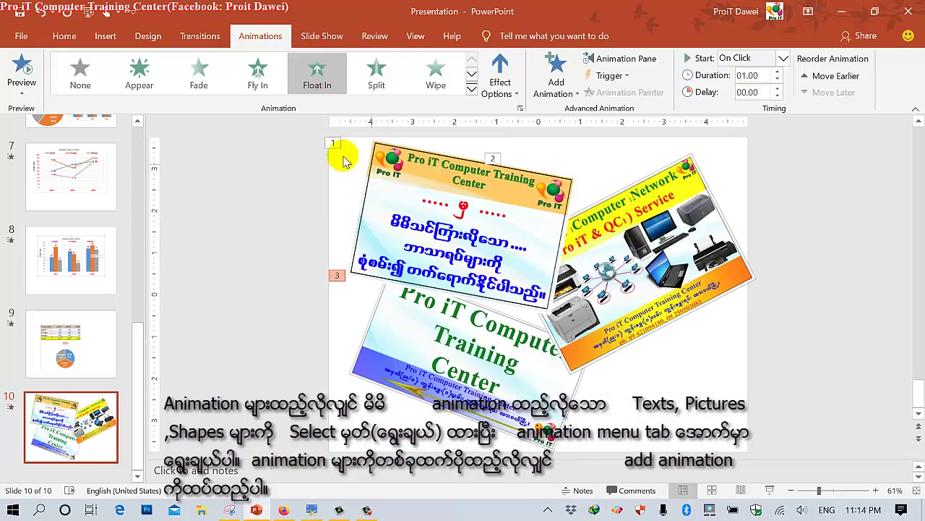
left_click(332, 145)
left_click(493, 156)
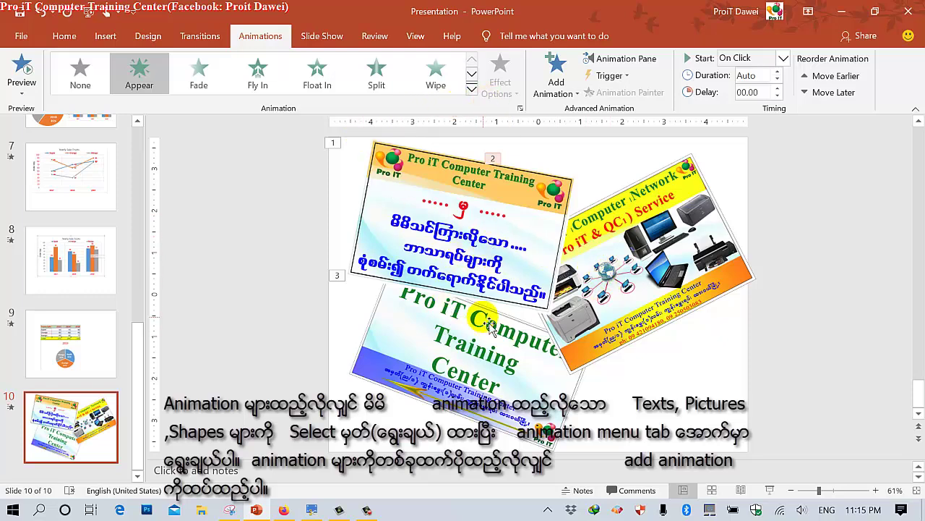
left_click(397, 348)
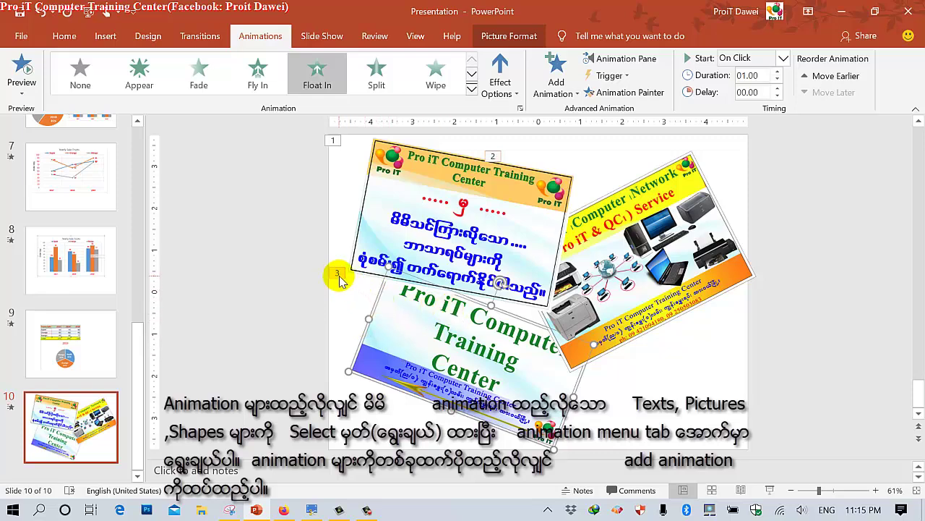
left_click(436, 323)
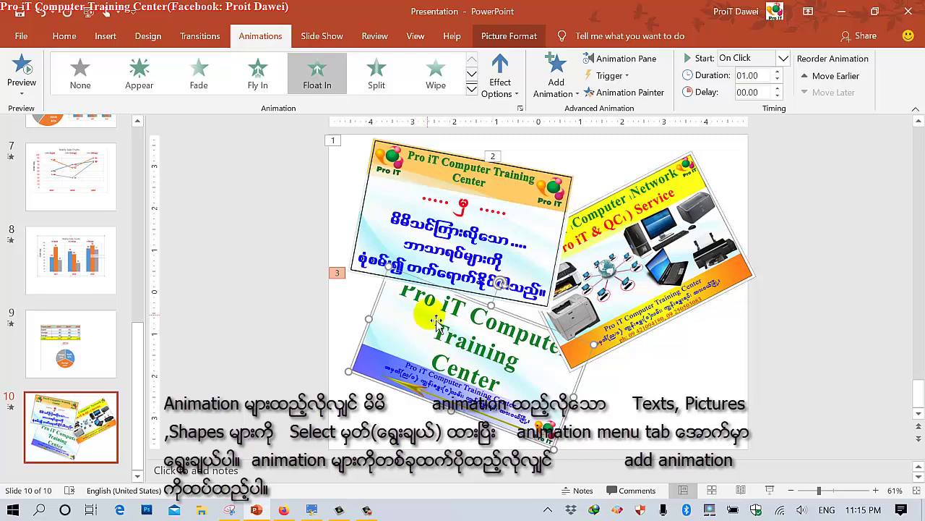
left_click(557, 98)
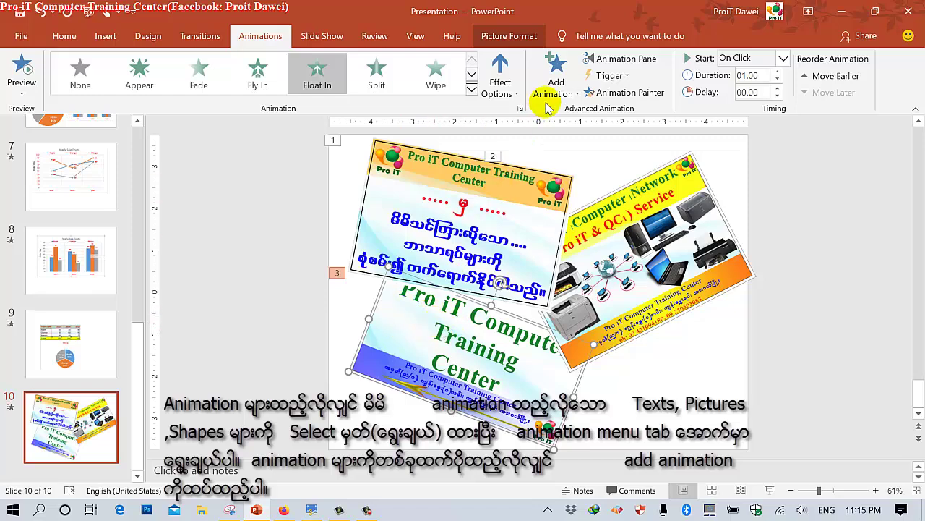
left_click(561, 96)
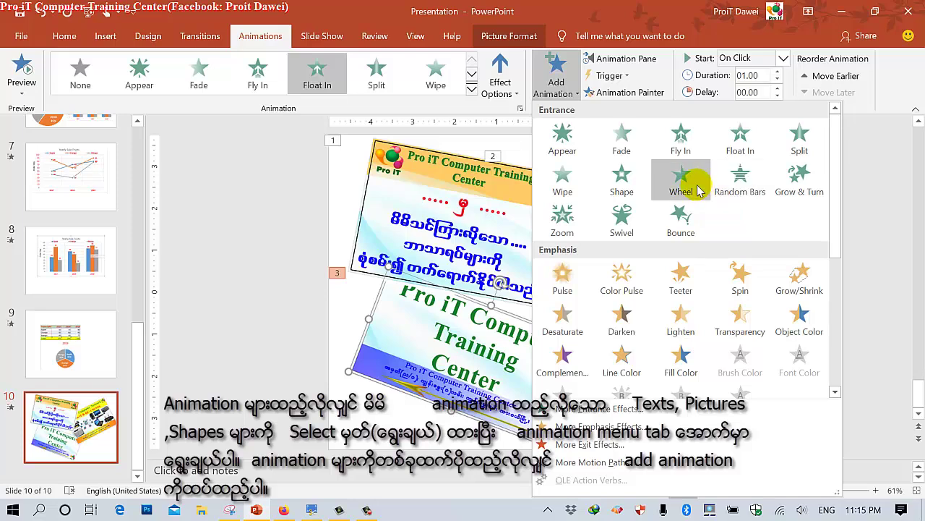
Step: Add Random Bars to the bottom picture, nudge it down-left, and set the top picture to Fly In
left_click(737, 185)
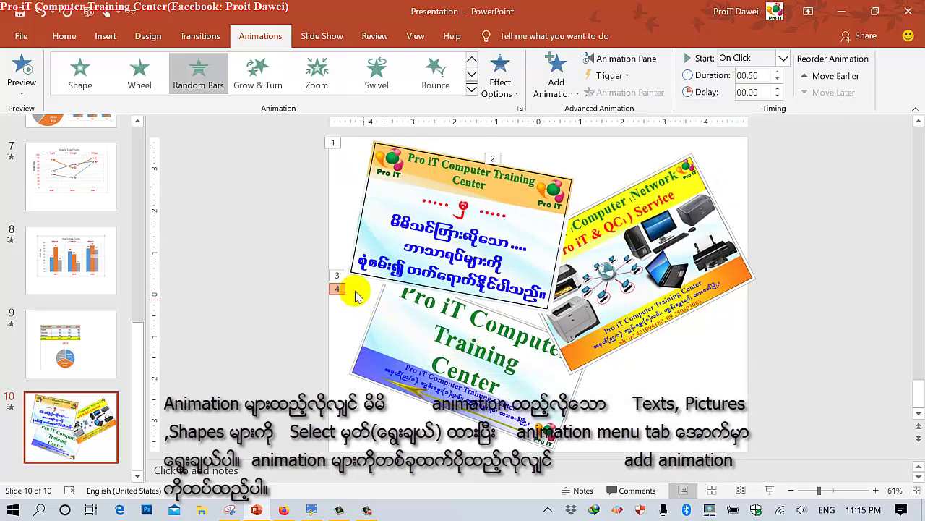
mouse_move(422, 327)
left_mouse_down()
mouse_move(410, 369)
mouse_move(427, 344)
left_mouse_up()
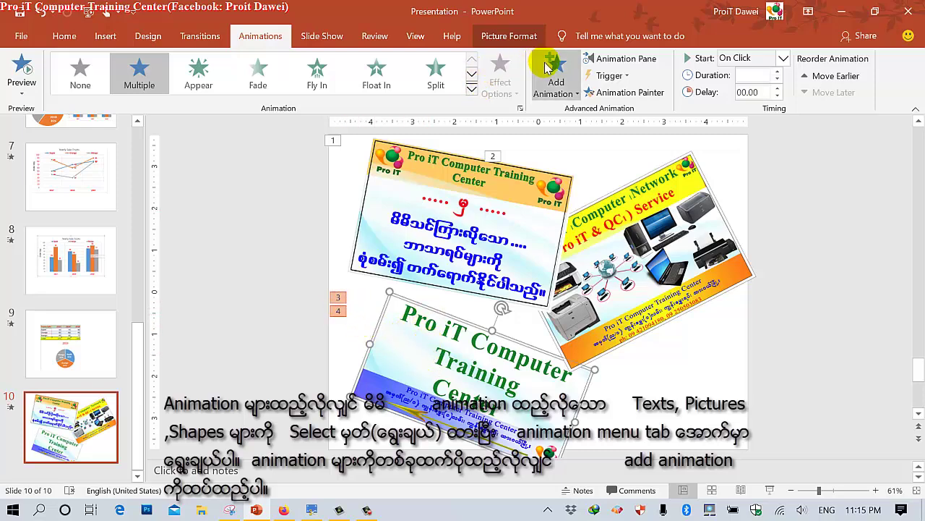
left_click(535, 238)
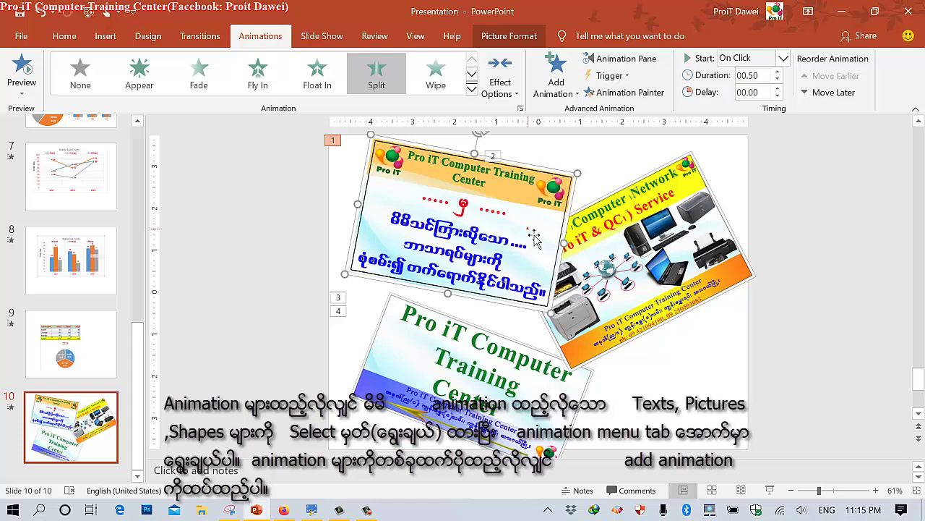
left_click(641, 244)
left_click(519, 211)
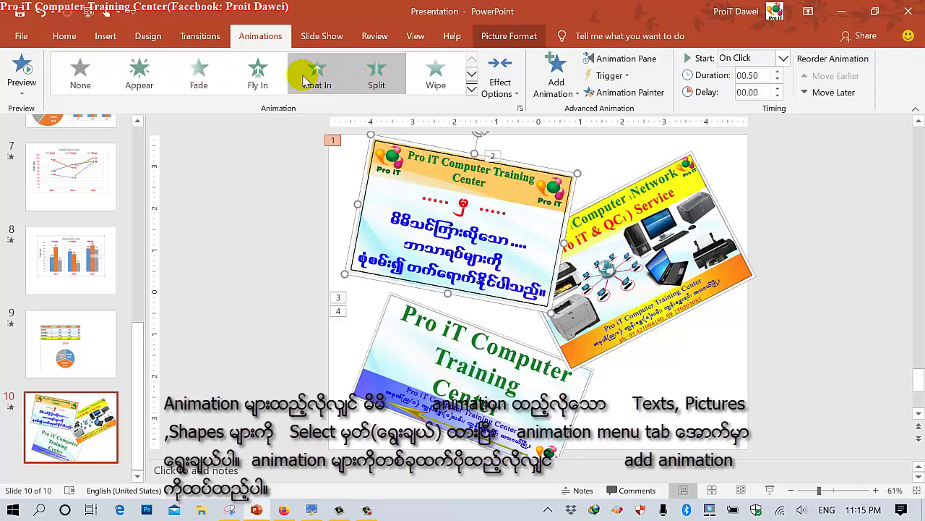
left_click(255, 75)
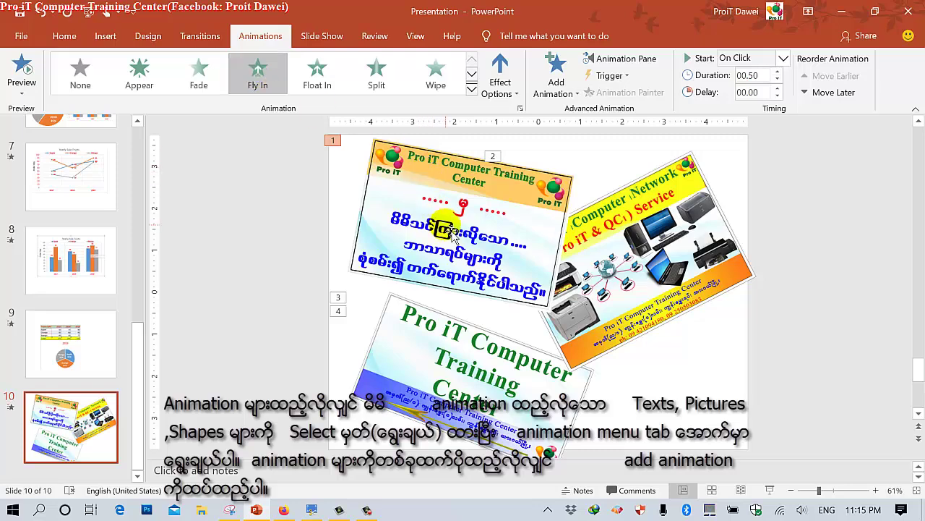
Step: Review each picture's animation and dismiss the Add Animation list without adding anything
left_click(434, 182)
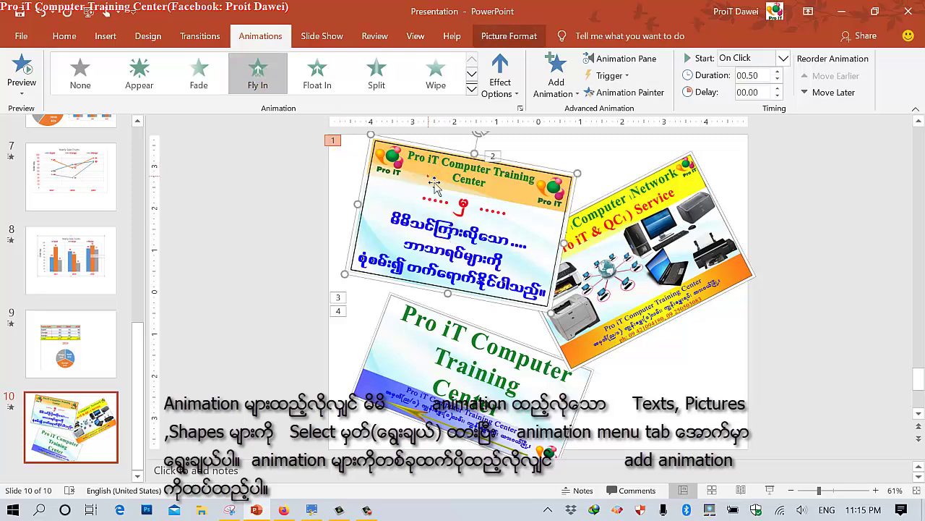
left_click(658, 264)
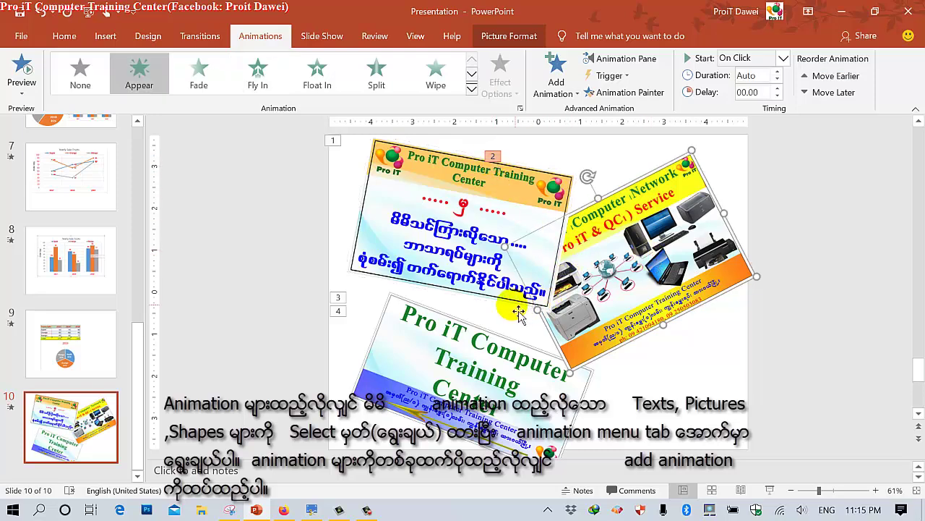
left_click(419, 364)
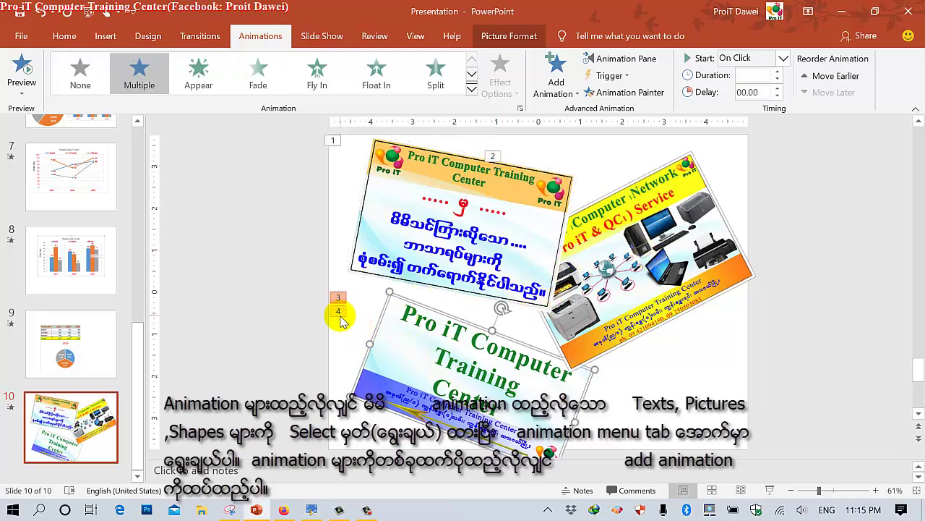
left_click(553, 83)
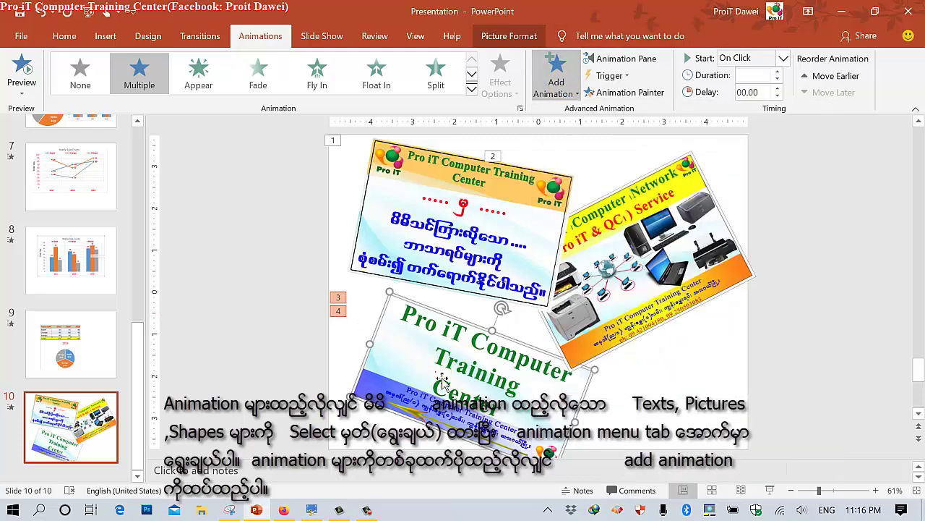
left_click(439, 370)
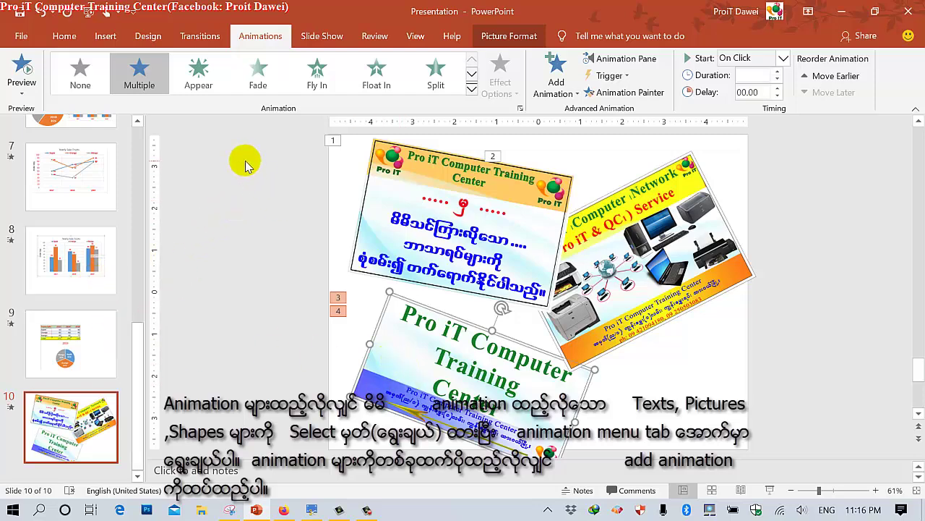
Step: Start the slide show from the beginning and click through slide 1's text animations
left_click(322, 38)
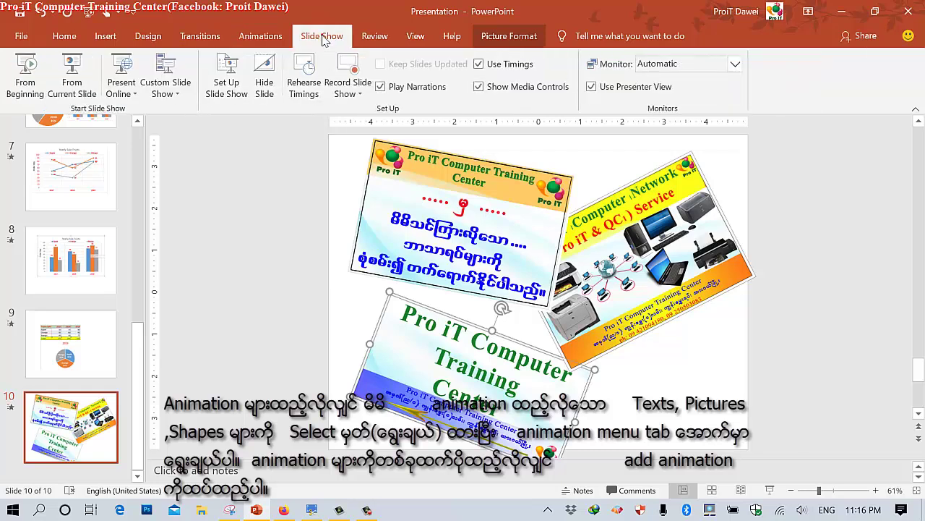
left_click(23, 73)
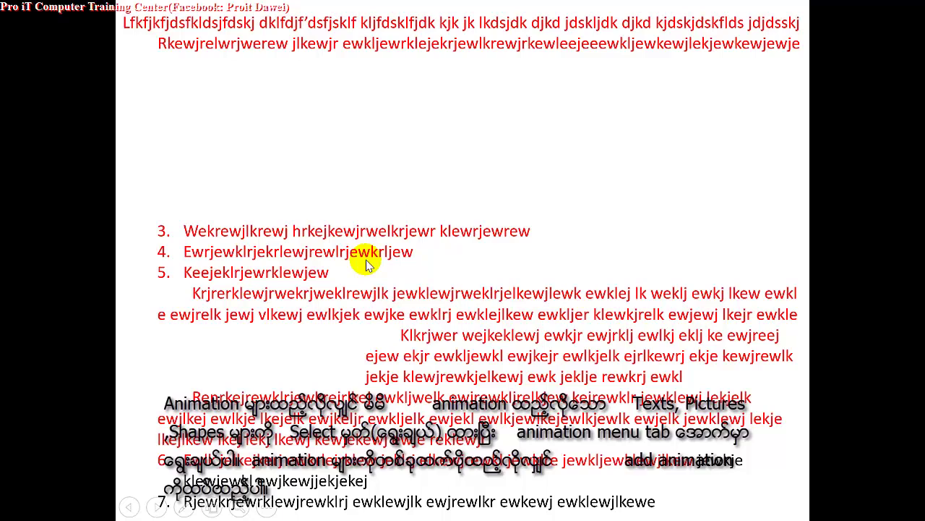
left_click(365, 266)
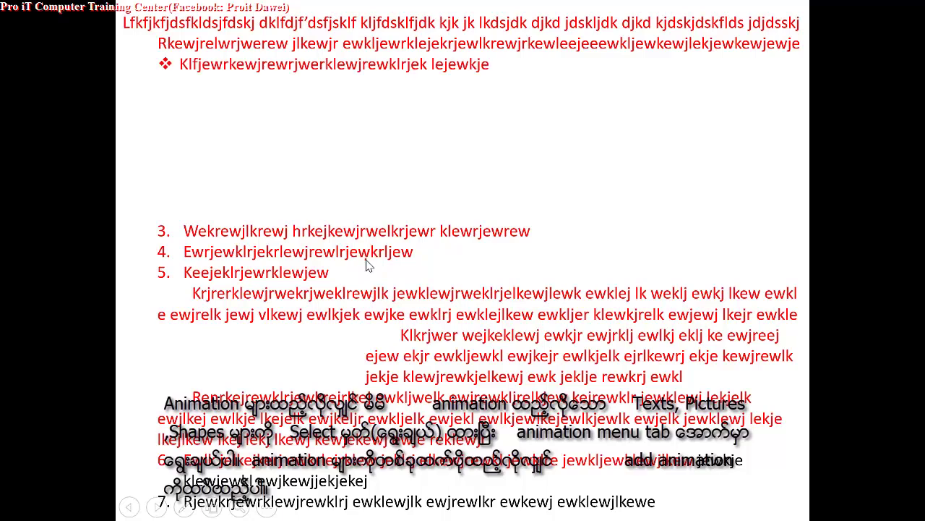
left_click(413, 209)
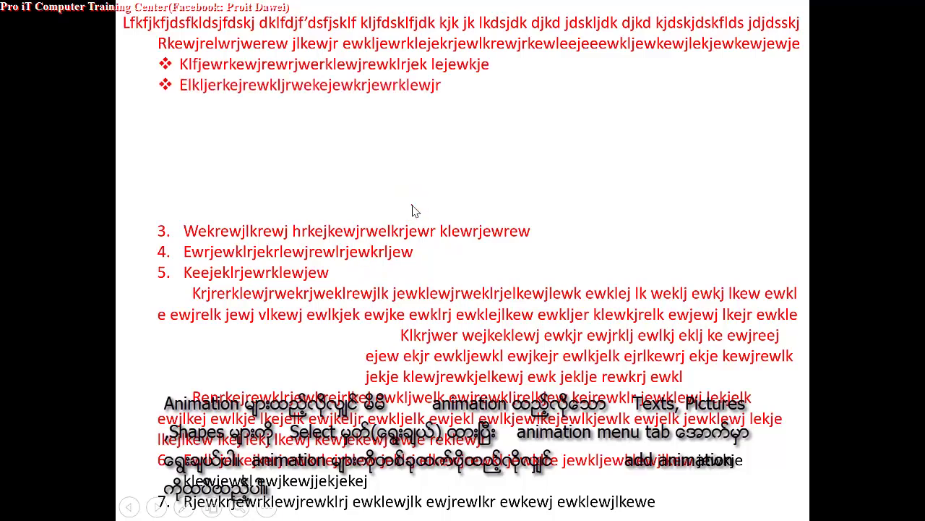
left_click(413, 210)
left_click(412, 207)
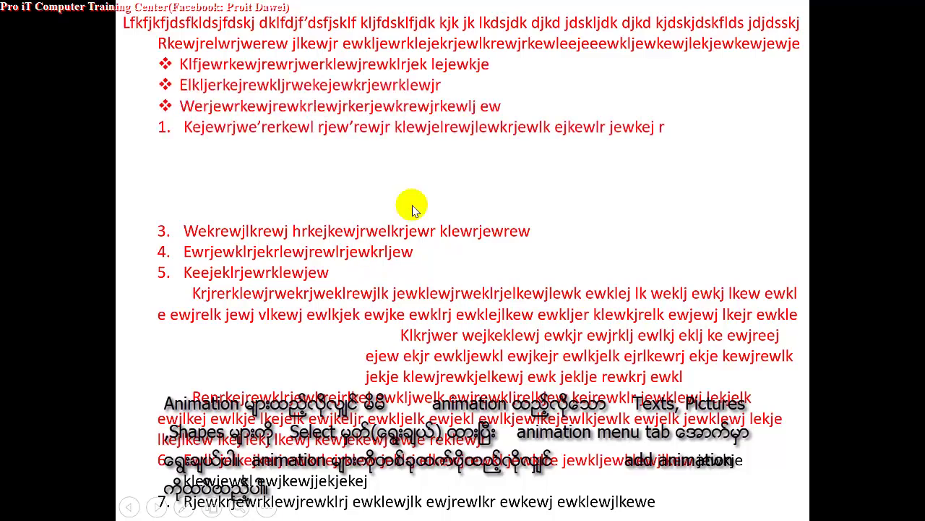
left_click(413, 210)
left_click(413, 206)
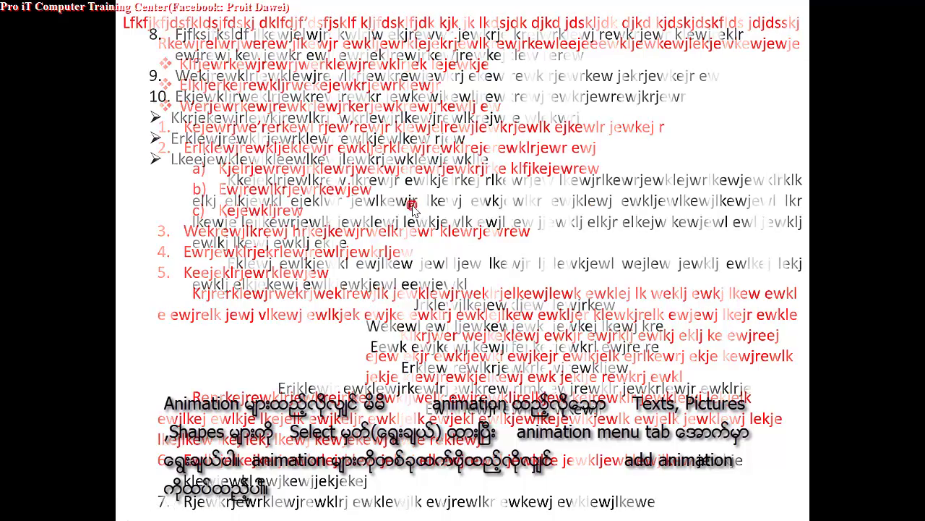
left_click(412, 206)
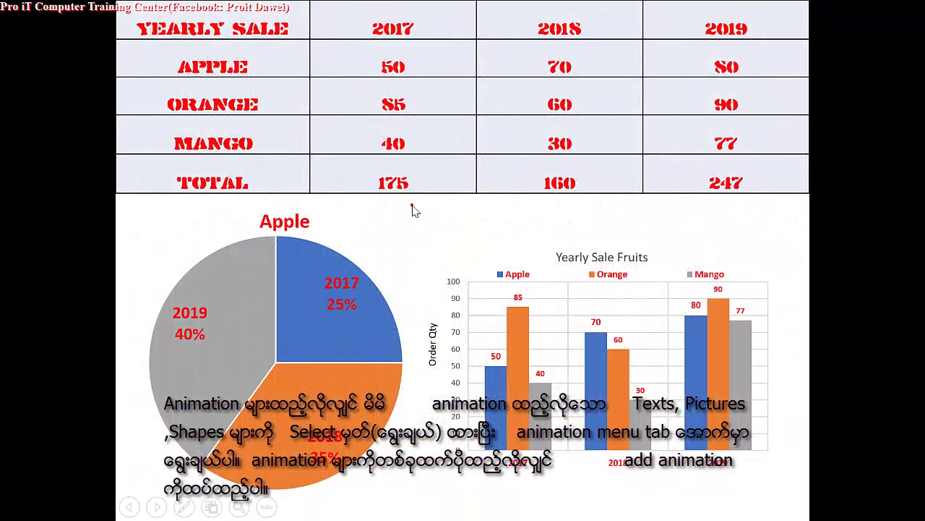
Step: Advance through the chart slides to slide 10's picture animations and exit the show
left_click(413, 209)
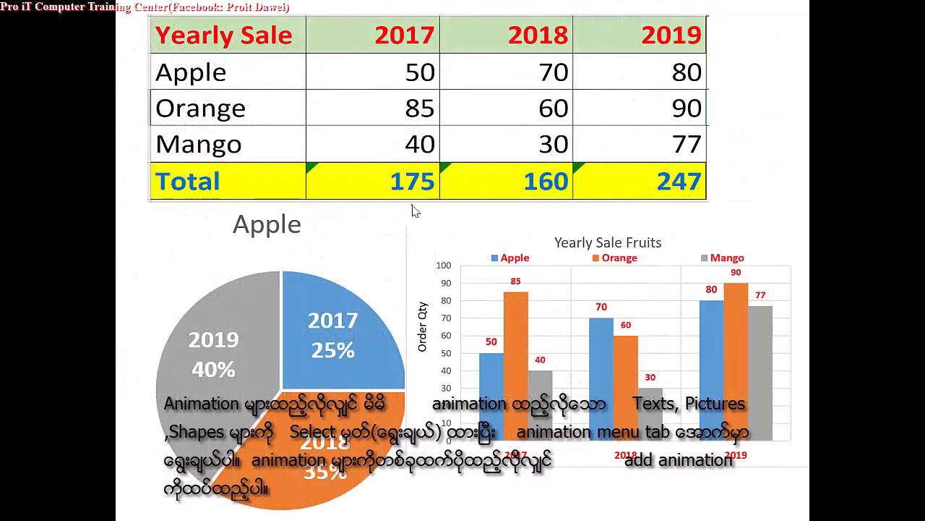
left_click(413, 210)
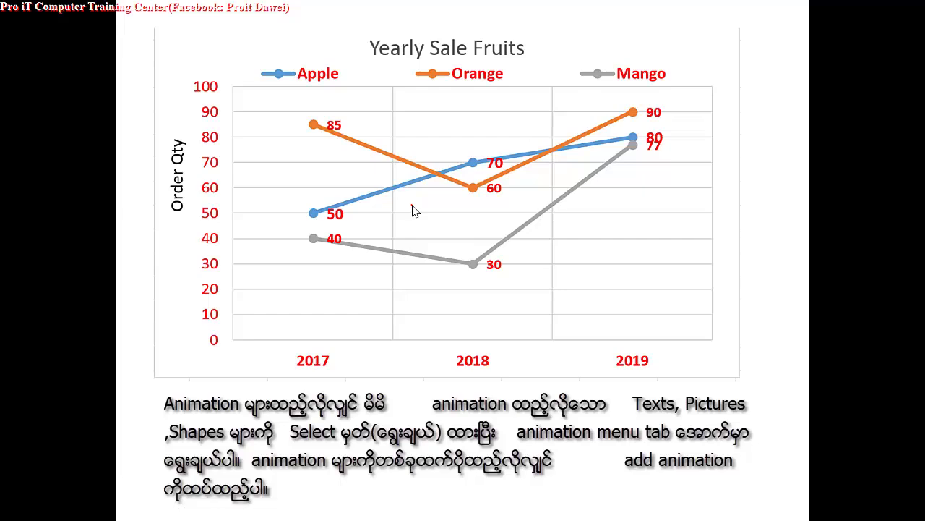
left_click(412, 210)
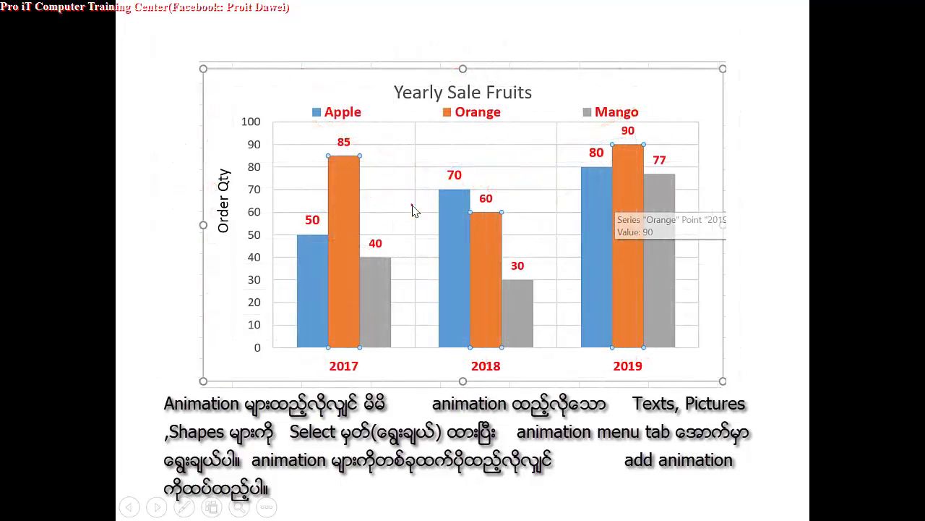
left_click(413, 209)
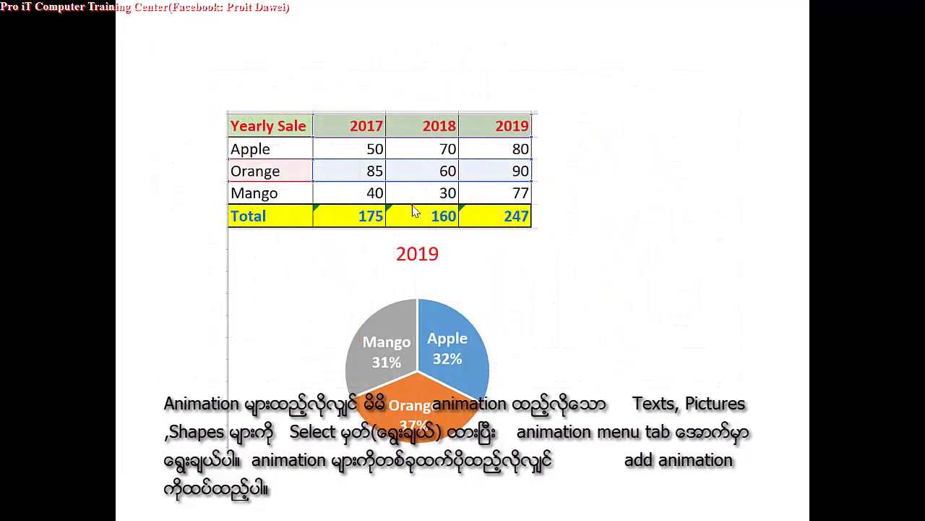
left_click(413, 209)
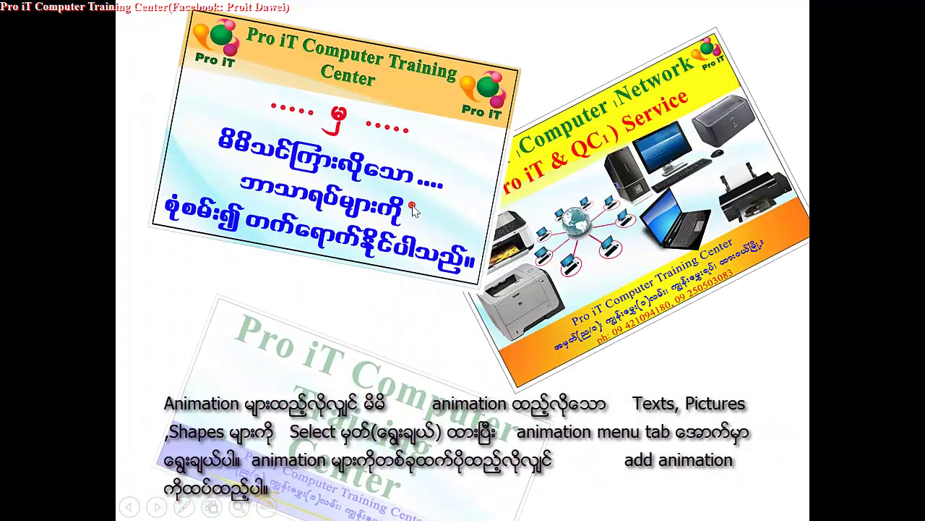
left_click(412, 210)
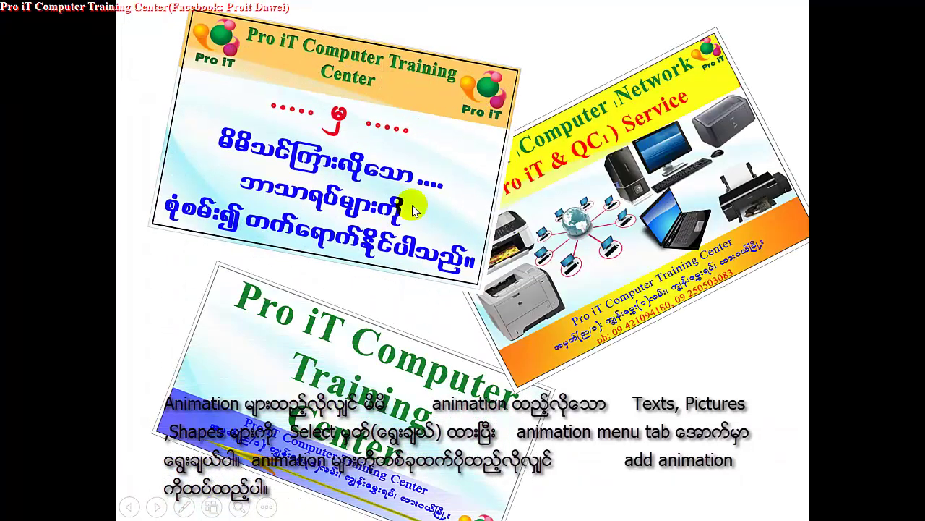
left_click(412, 209)
left_click(413, 210)
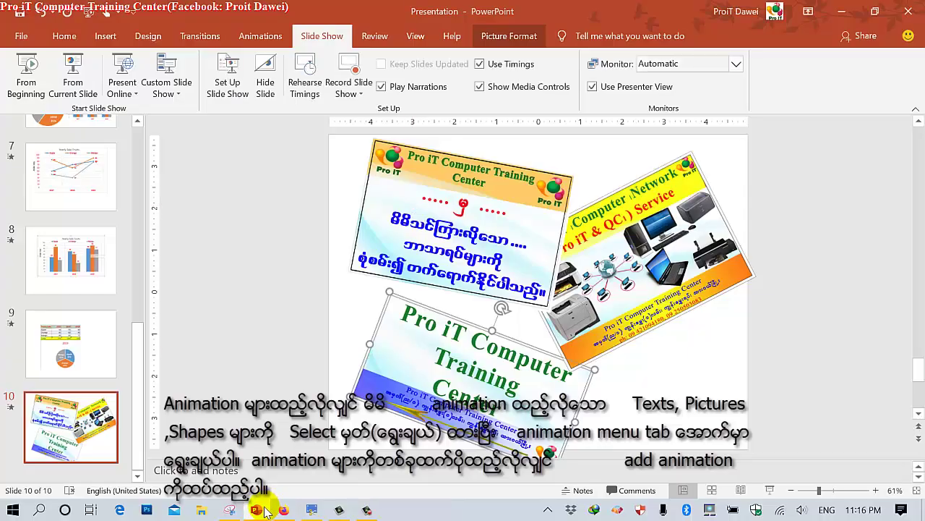
Step: Switch to the annotation tool window showing the outline marked down to 3.Animations
left_click(311, 510)
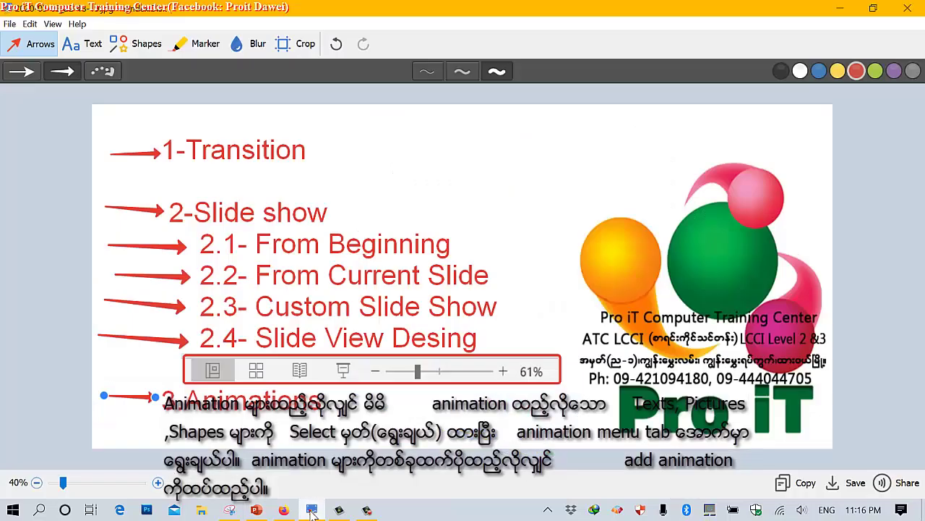